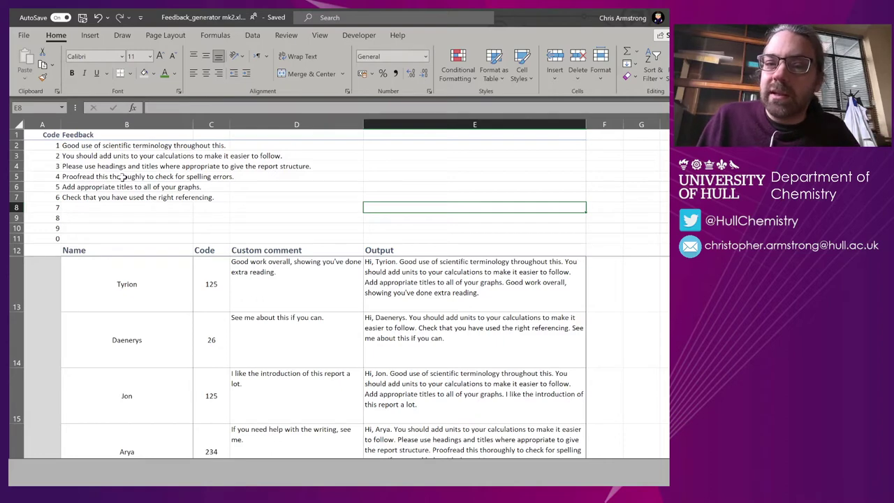
click(74, 155)
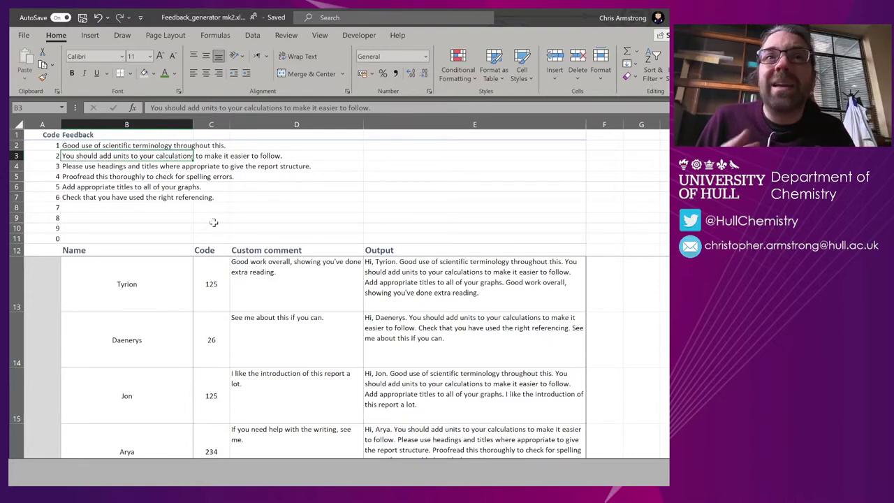
click(158, 220)
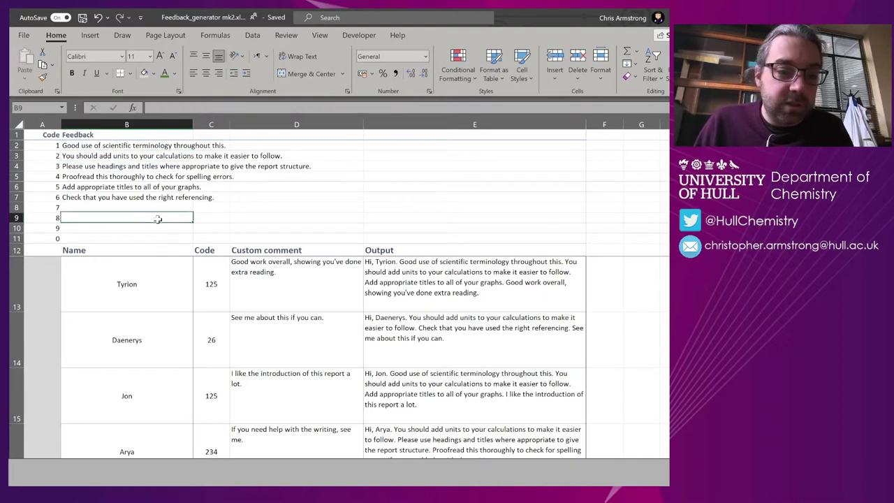
drag(38, 136, 67, 245)
drag(98, 145, 93, 198)
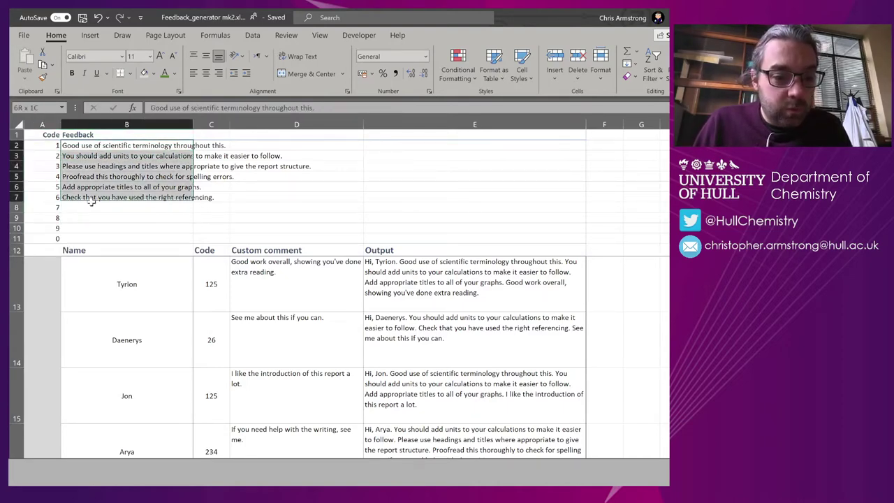
click(168, 222)
- Set the first student's feedback code in cell C13 to 6
click(211, 285)
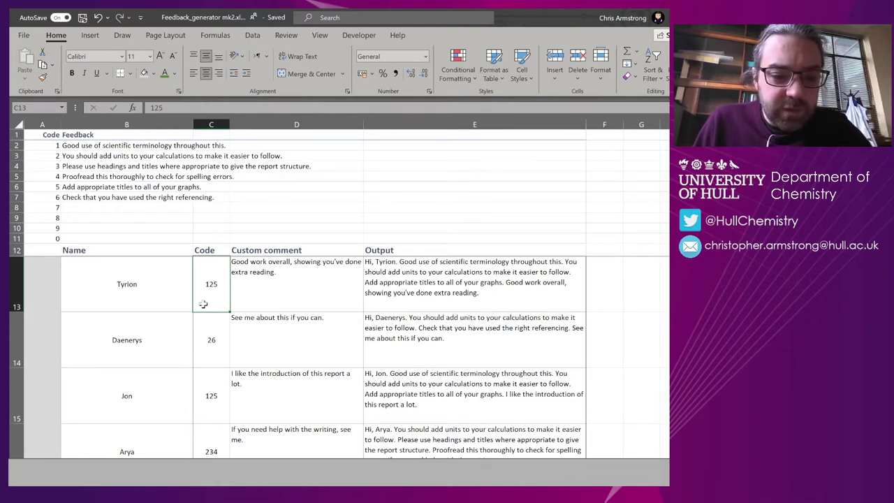
text(6)
key(ctrl+Return)
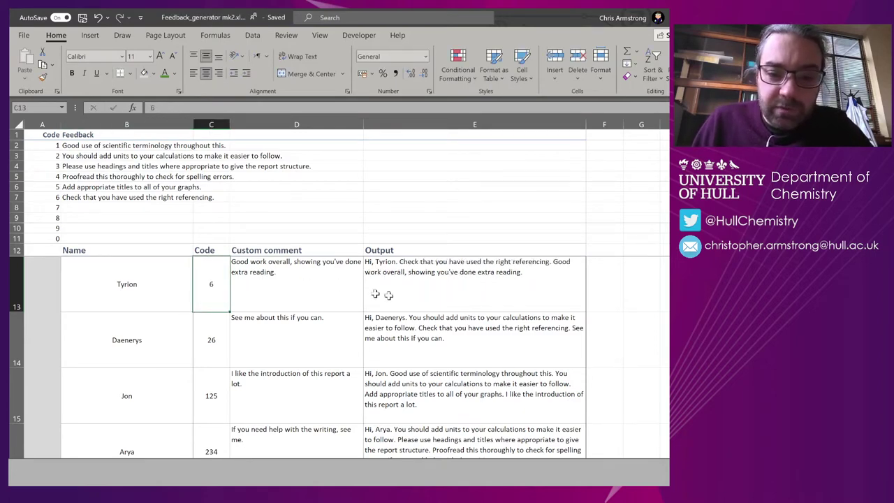
- Examine the CONCAT formula behind the first student's output in E13, including its nested IF(ISNUMBER(FIND())) part, leaving it as is
click(470, 276)
click(445, 108)
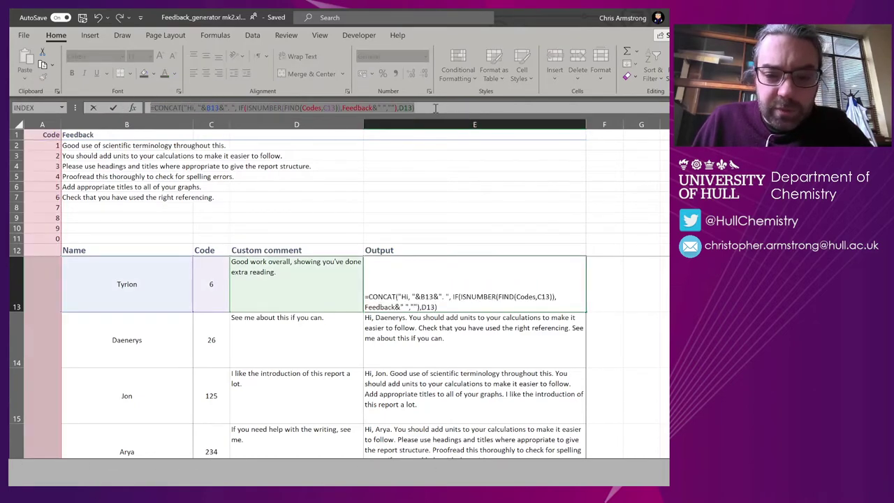
click(434, 109)
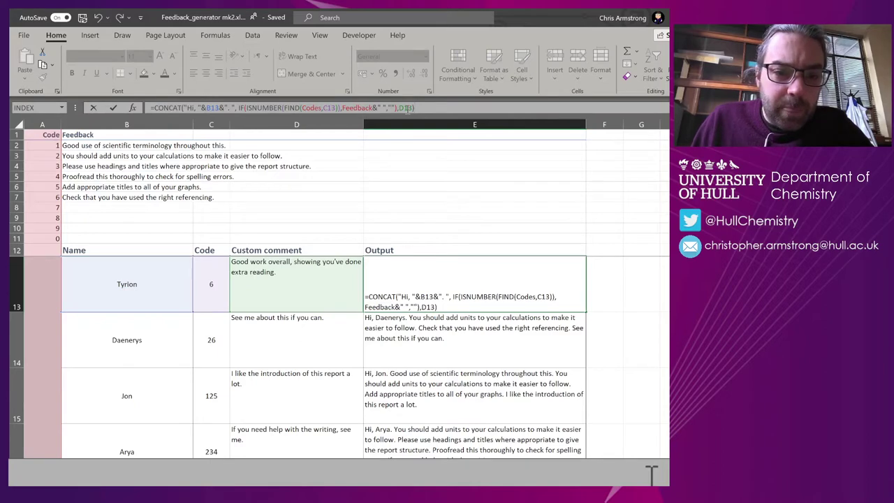
double_click(405, 108)
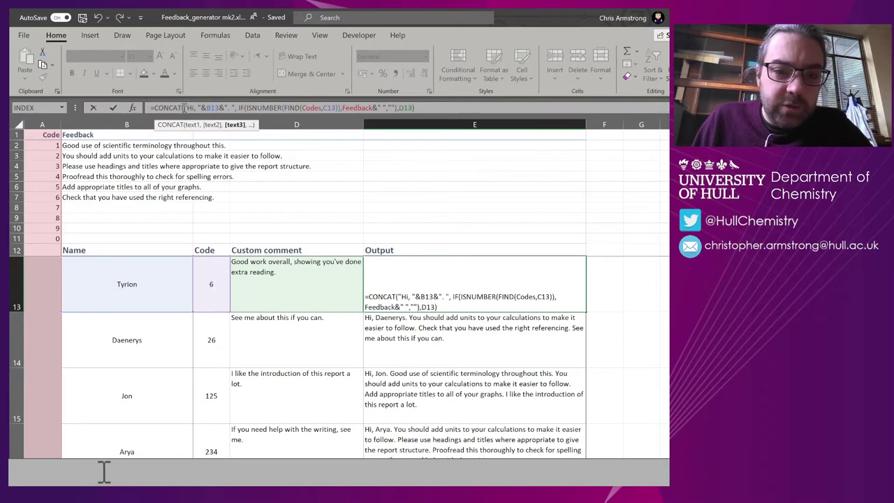
key(Right)
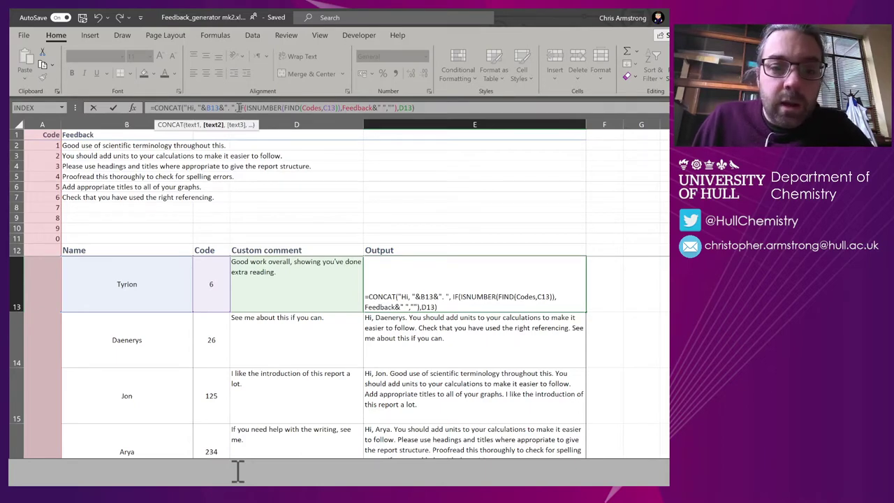
drag(239, 107, 398, 120)
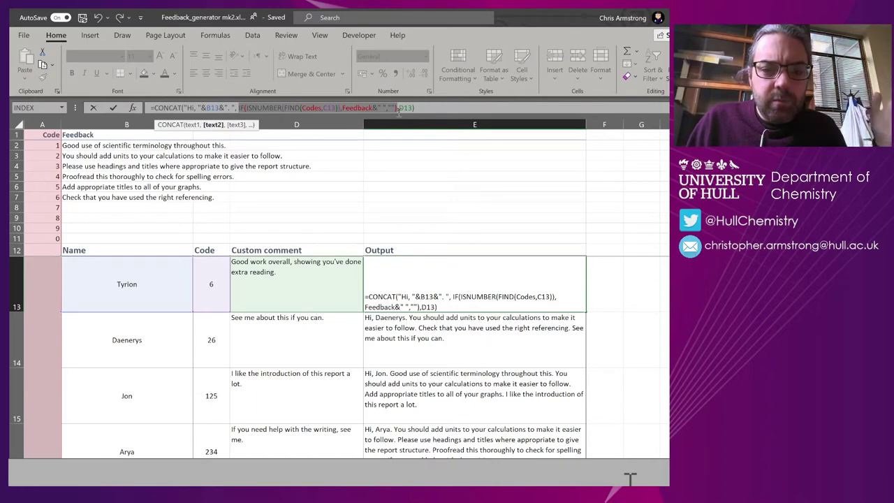
key(ctrl+Return)
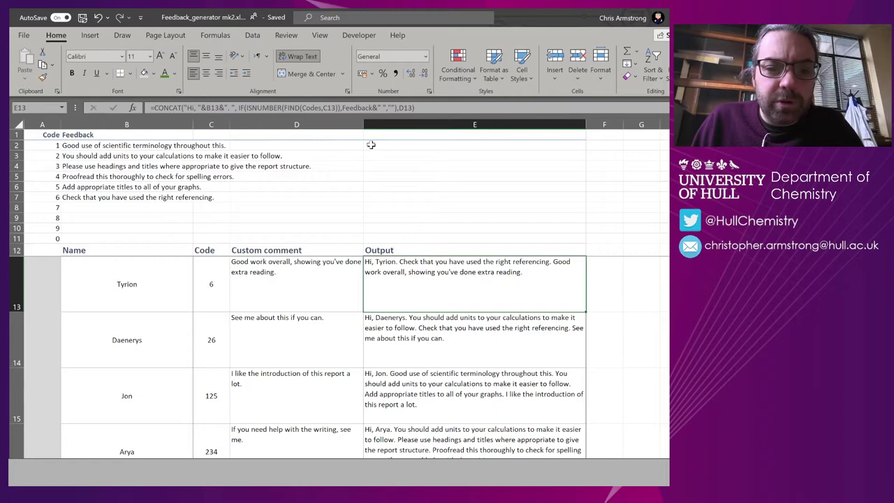
- Switch to the Book3 workbook and select the Apples cell, B2
key(alt+Tab)
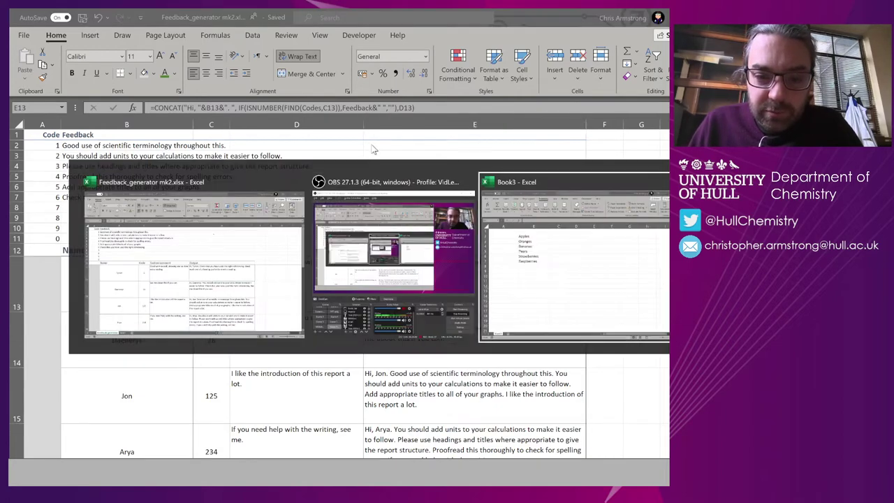
key(alt+Tab)
click(187, 165)
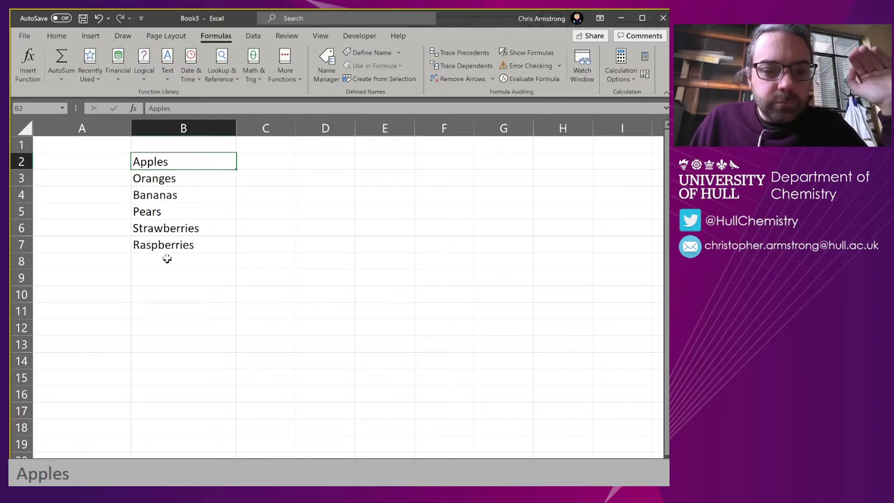
drag(176, 162, 174, 208)
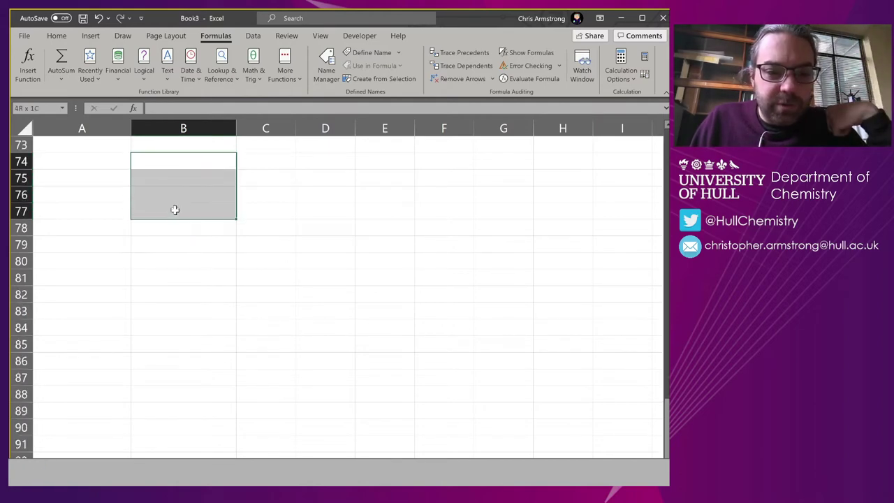
click(198, 197)
scroll(319, 202, down, 20)
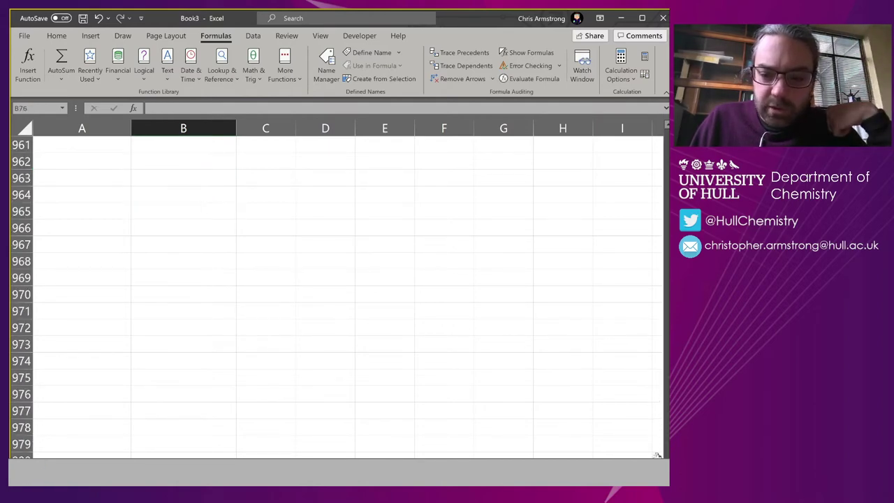
scroll(319, 202, down, 20)
scroll(664, 359, up, 20)
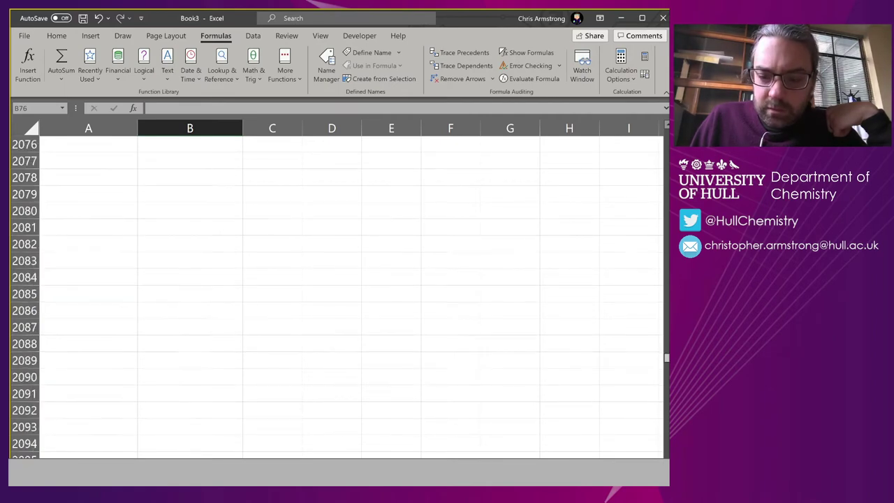
click(143, 163)
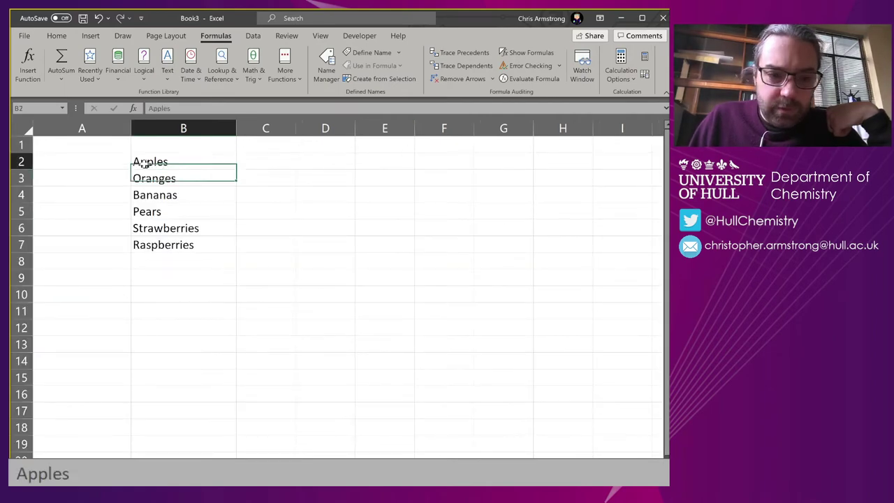
click(178, 262)
drag(176, 164, 175, 236)
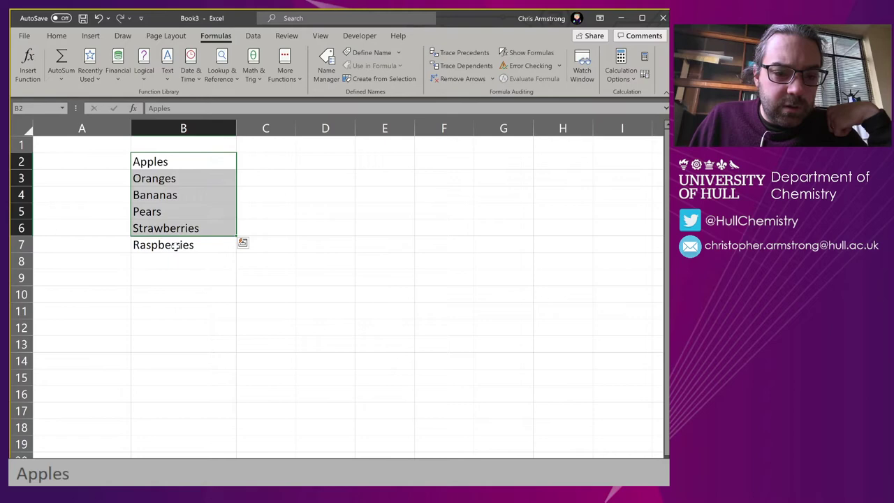
click(176, 244)
drag(185, 159, 179, 248)
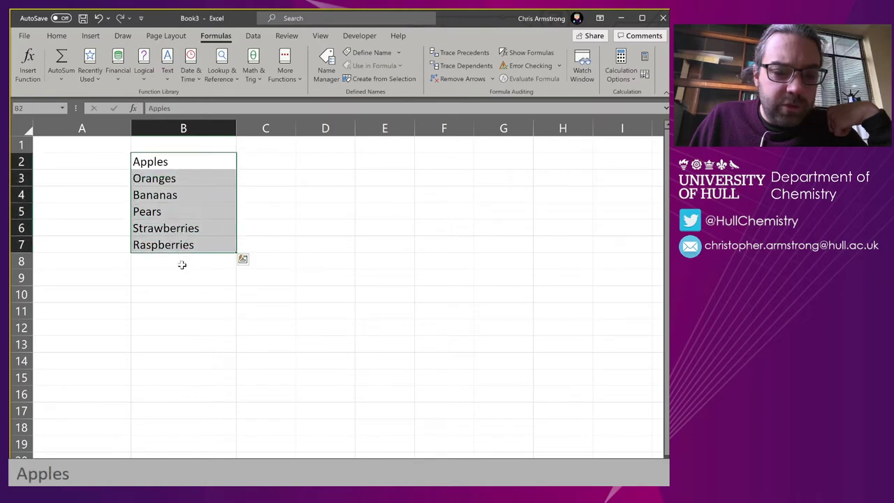
- In cell B9, join the six fruit names with the formula =CONCATENATE(B2,B3,B4,B5,B6,B7)
click(178, 277)
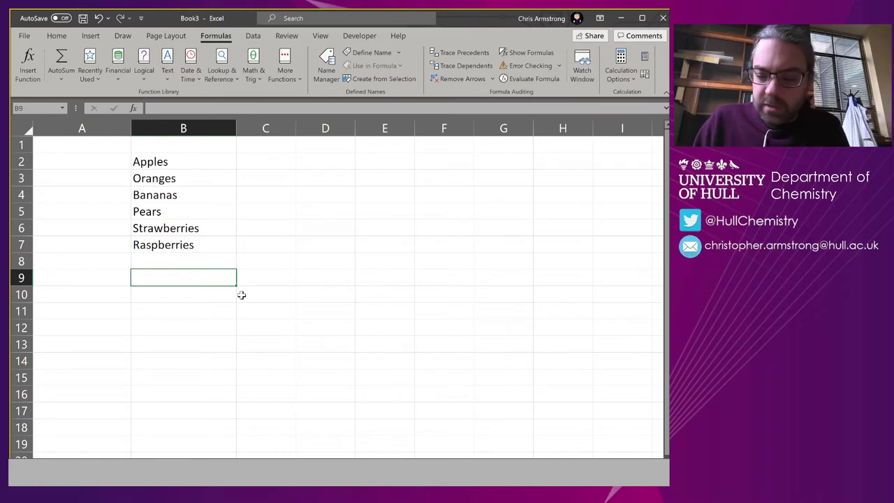
text(=)
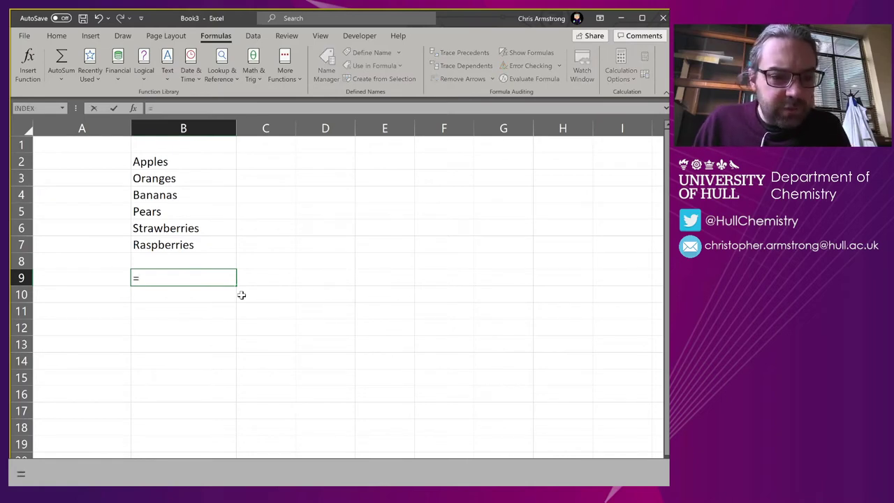
text(CONCAT)
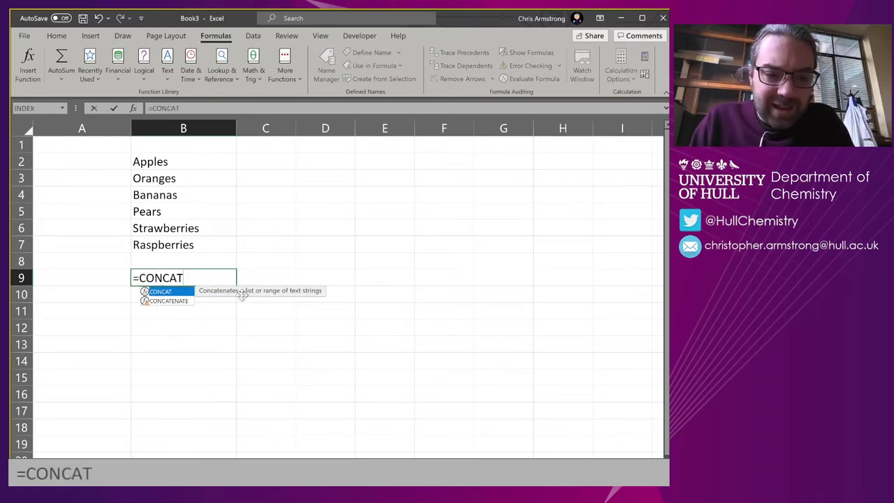
text(E)
key(Tab)
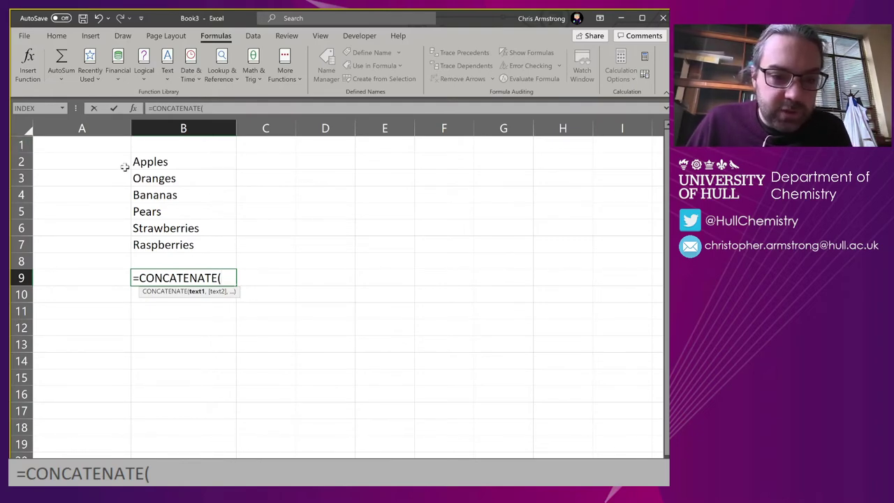
click(178, 162)
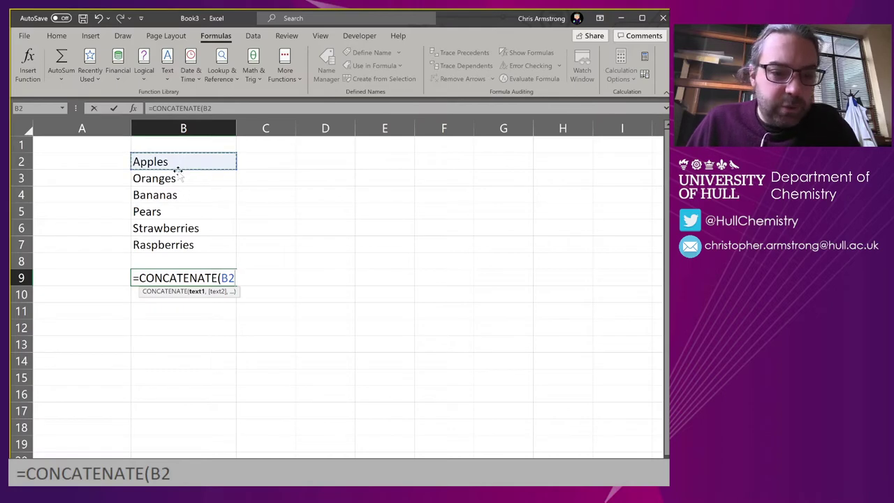
text(,)
click(174, 180)
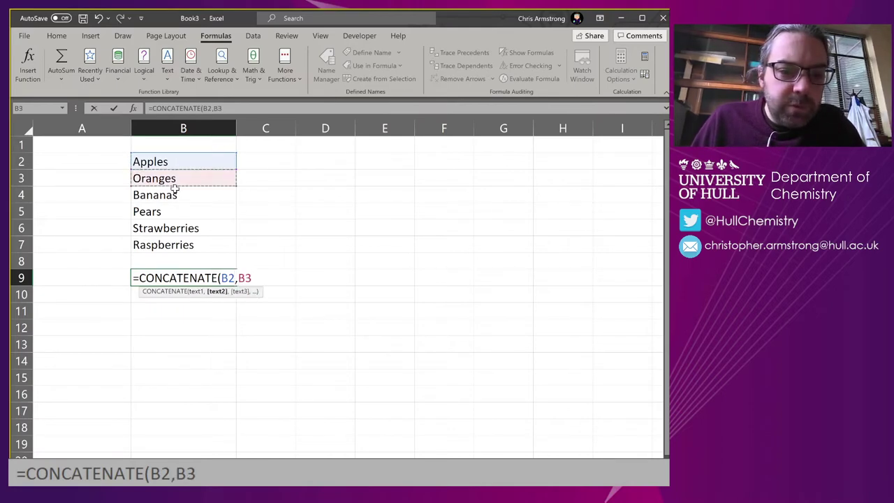
text(,)
click(175, 195)
text(,)
click(173, 212)
text(,)
click(171, 231)
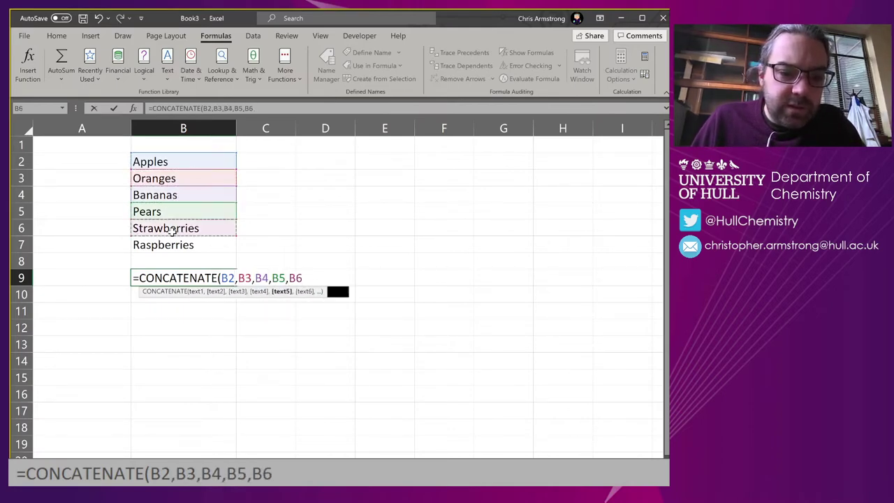
text(,)
click(168, 246)
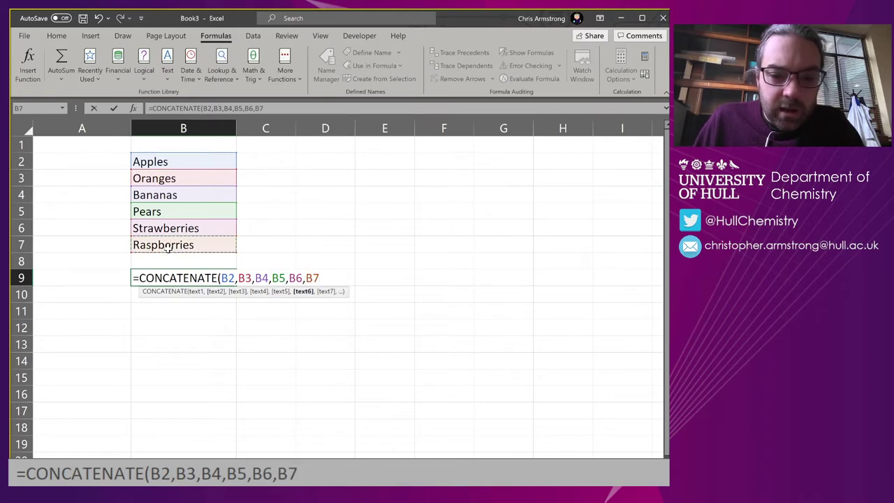
text())
key(Return)
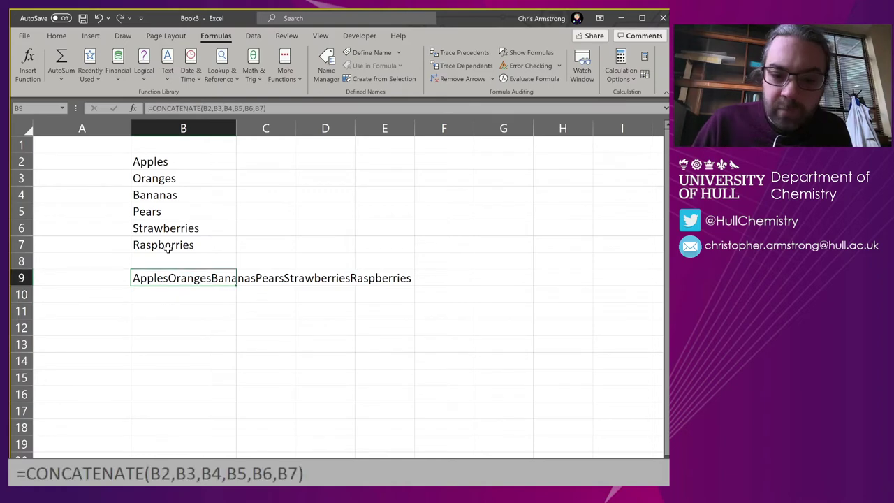
- Add a space string " " as an argument between B2 and B3 in the B9 CONCATENATE formula
key(Up)
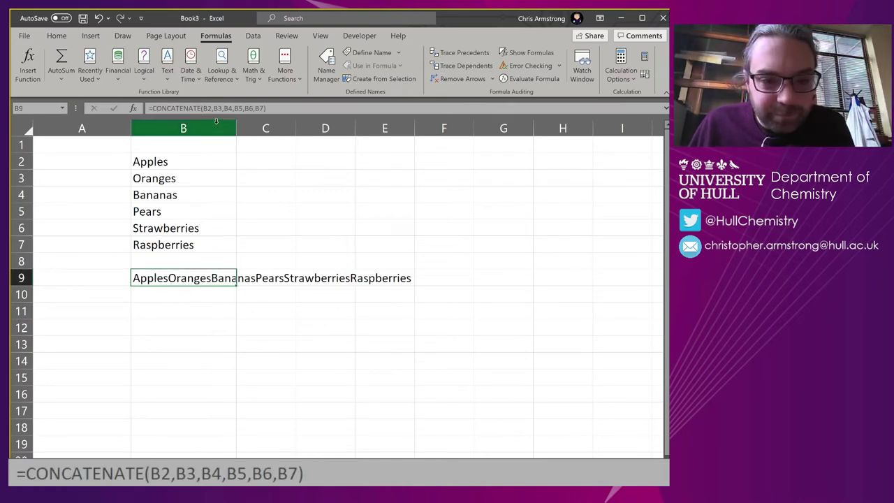
key(F2)
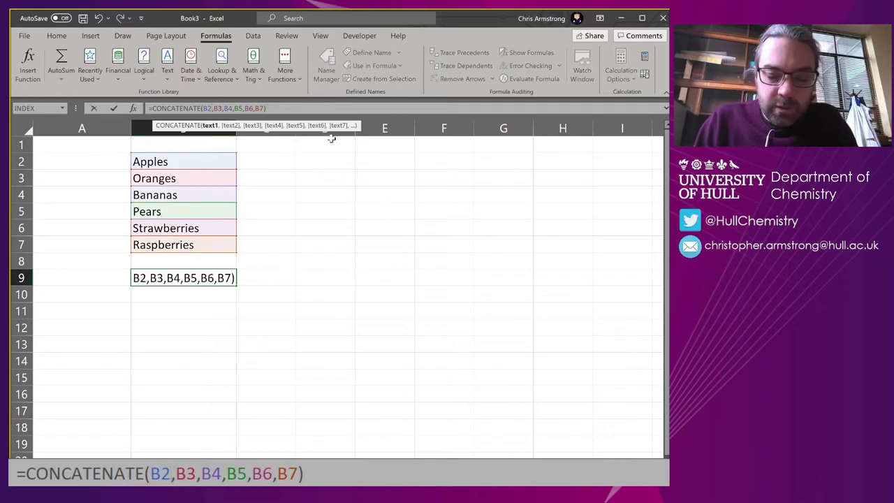
key(Left)
key(Left)
key(Left)
key(Left)
key(Left)
key(Left)
key(Left)
key(Left)
key(Left)
key(Left)
key(Left)
key(Left)
key(Left)
key(Left)
key(Left)
key(Left)
text(," ")
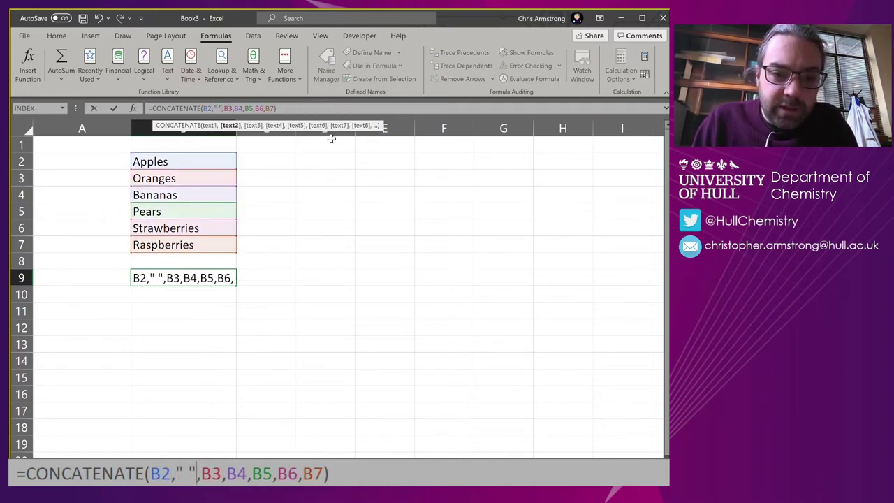
key(Return)
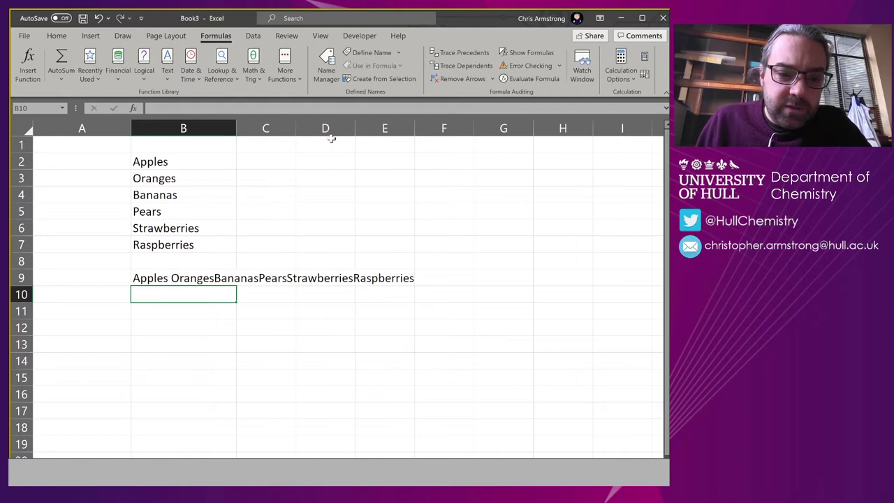
- Add another space string " " between B3 and B4 in the B9 CONCATENATE formula
key(Up)
click(232, 108)
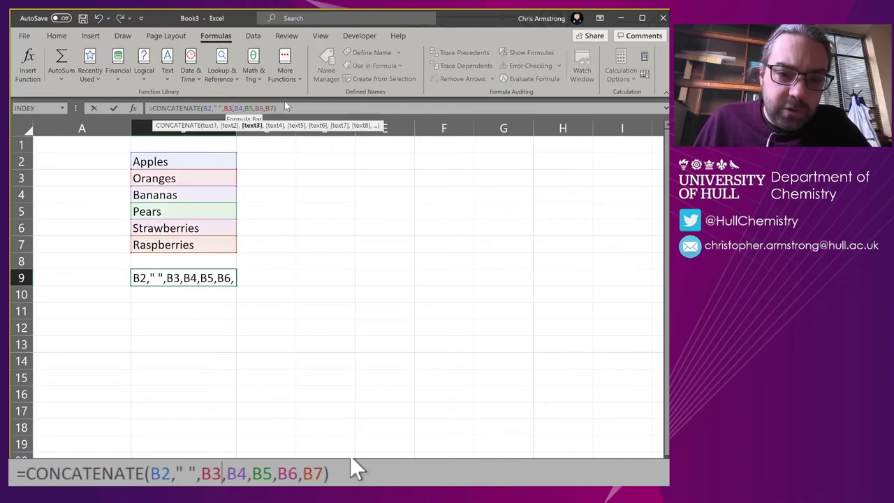
text(," ")
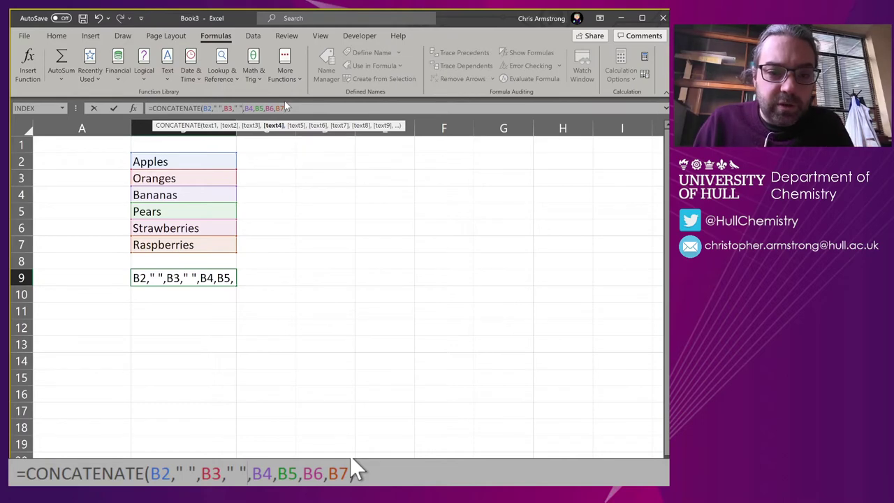
key(Return)
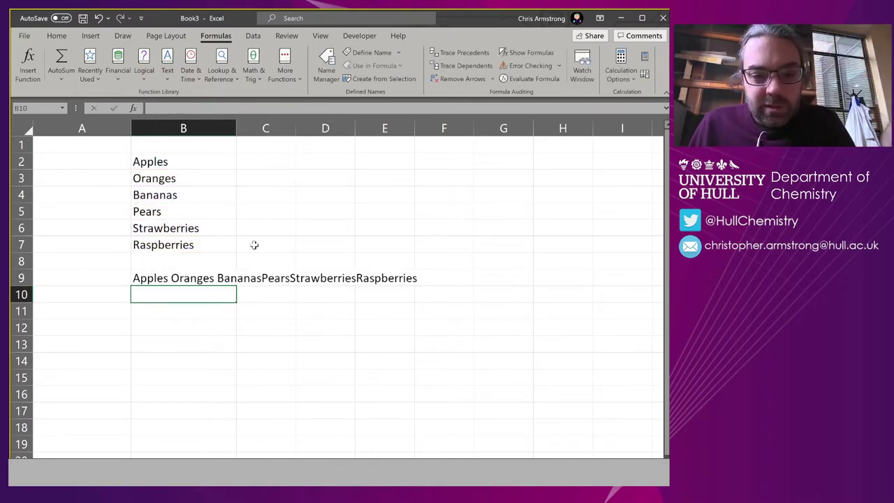
- Replace the formula in cell B9 with =CONCAT(B2:B7) to join the whole fruit range
click(210, 279)
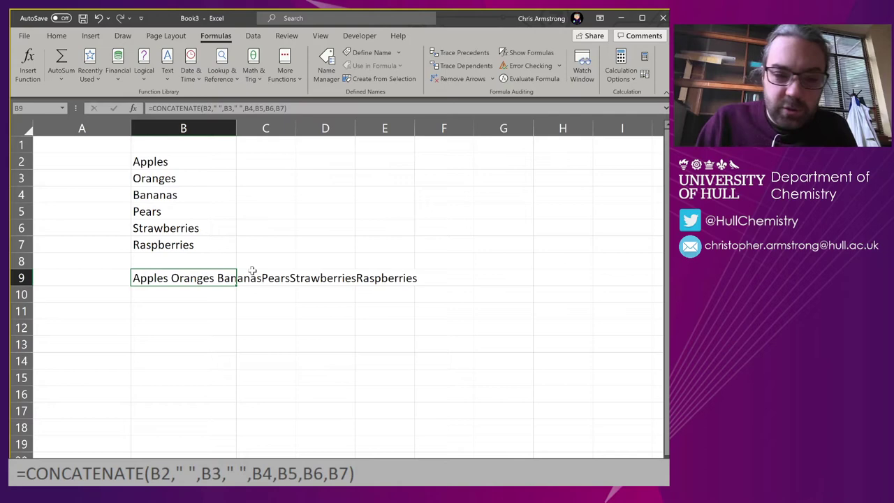
text(=c)
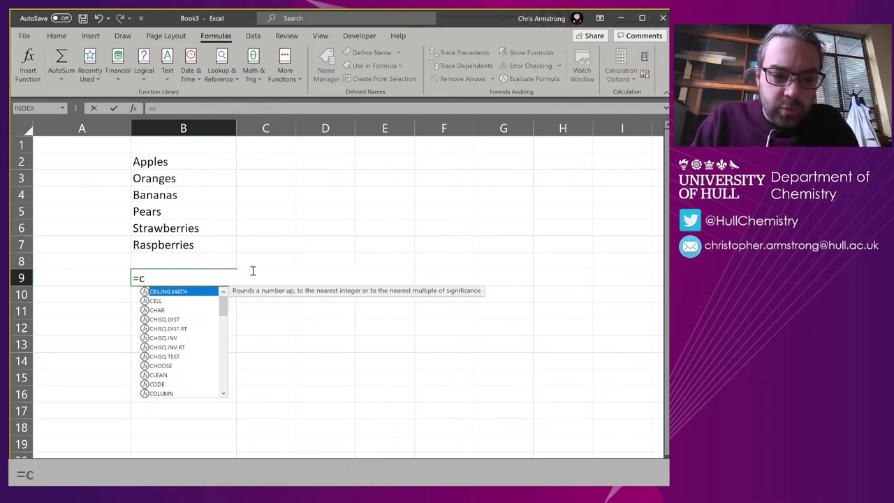
text(onc)
key(Tab)
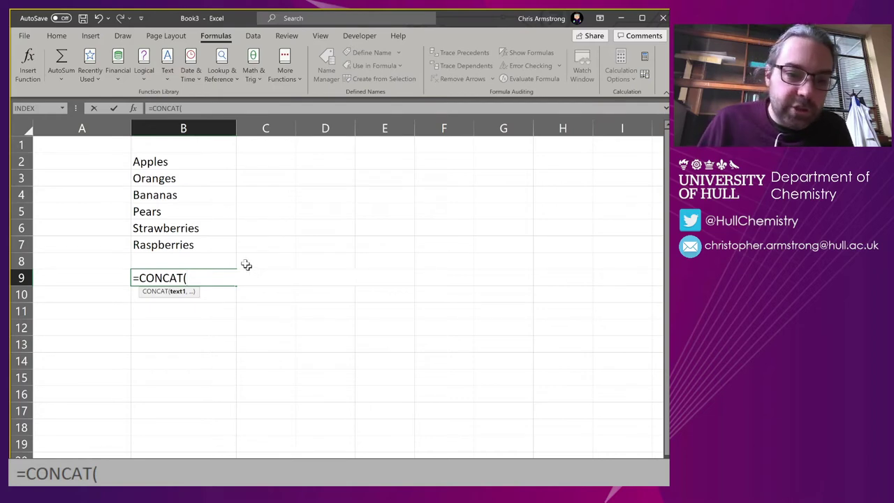
drag(178, 167, 202, 245)
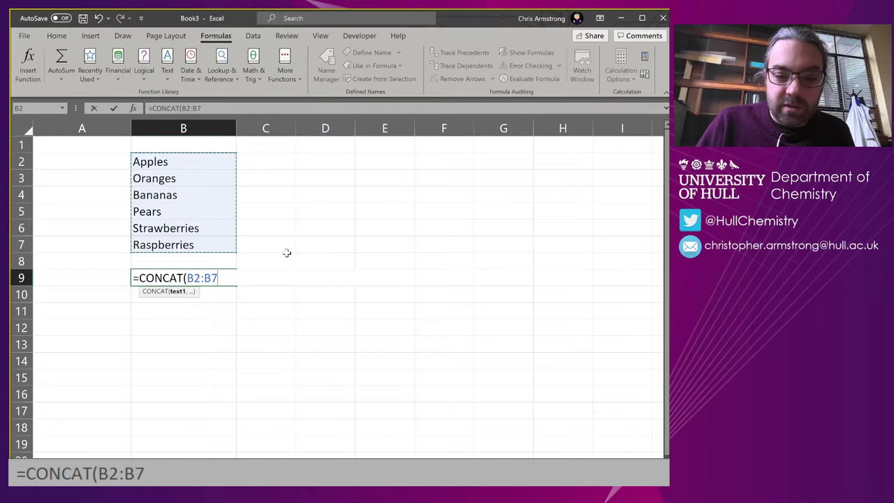
text())
key(Return)
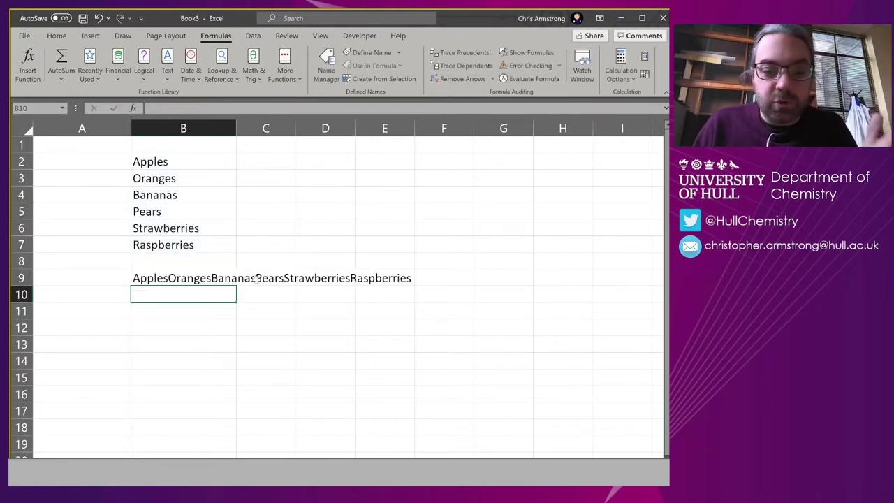
- Add a space string " " as a second argument after B2:B7 in the B9 CONCAT formula
click(187, 280)
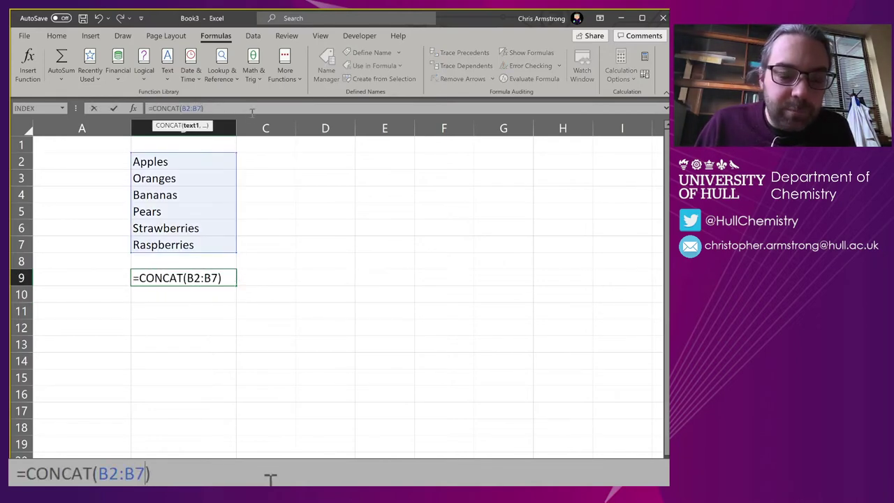
text(," ")
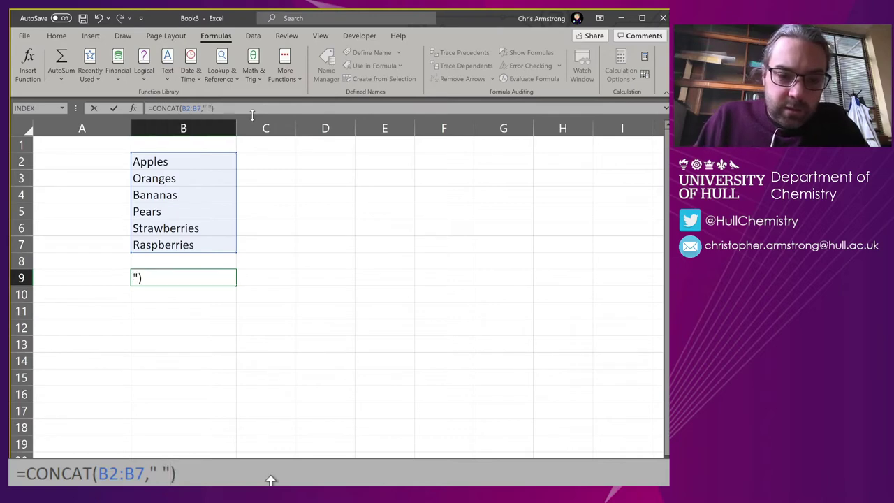
key(Return)
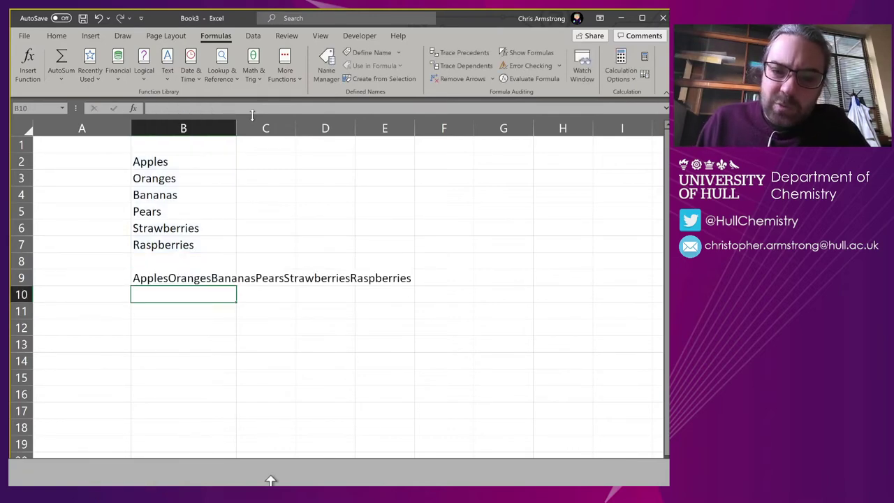
- Add the text "1" as a third argument to the CONCAT formula in B9
key(Up)
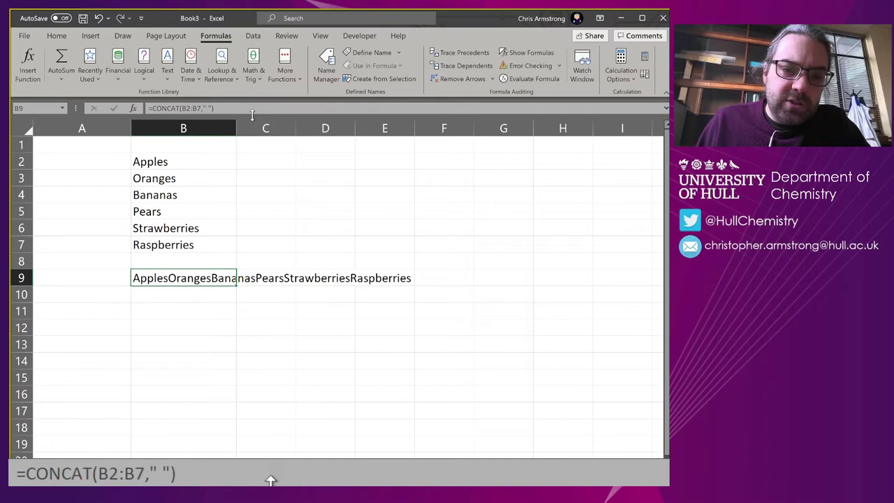
click(212, 108)
text(,!)
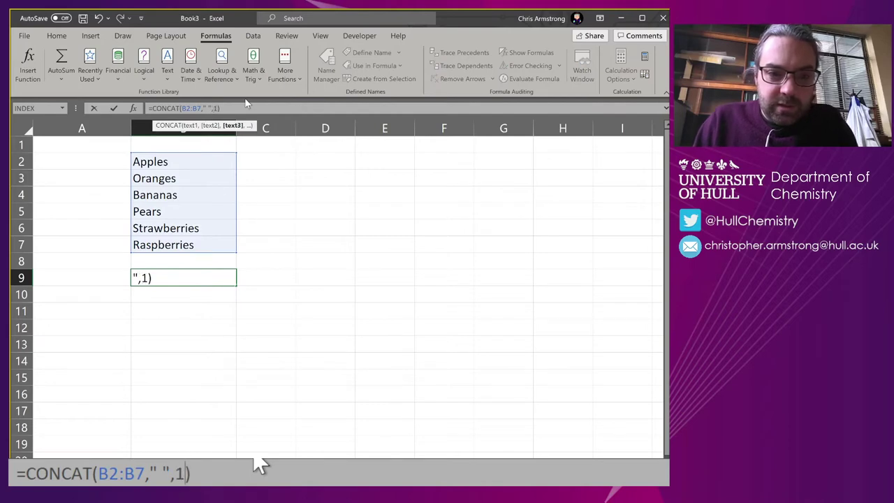
text(1")
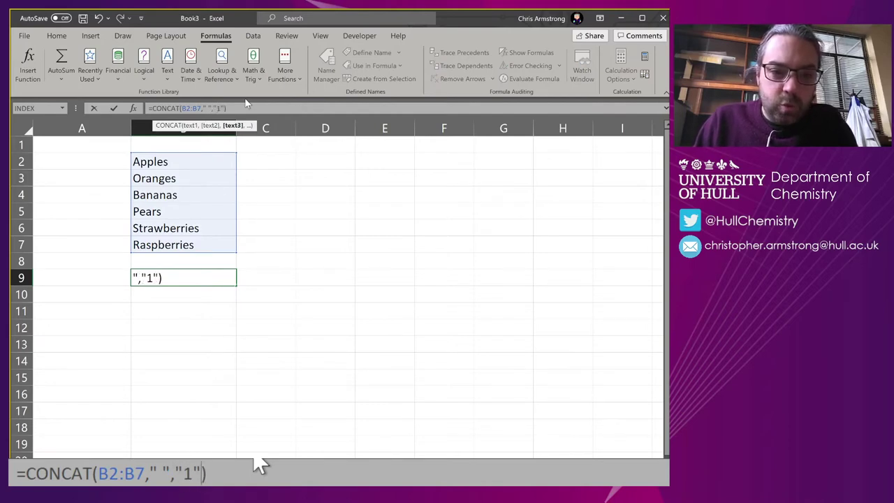
key(Return)
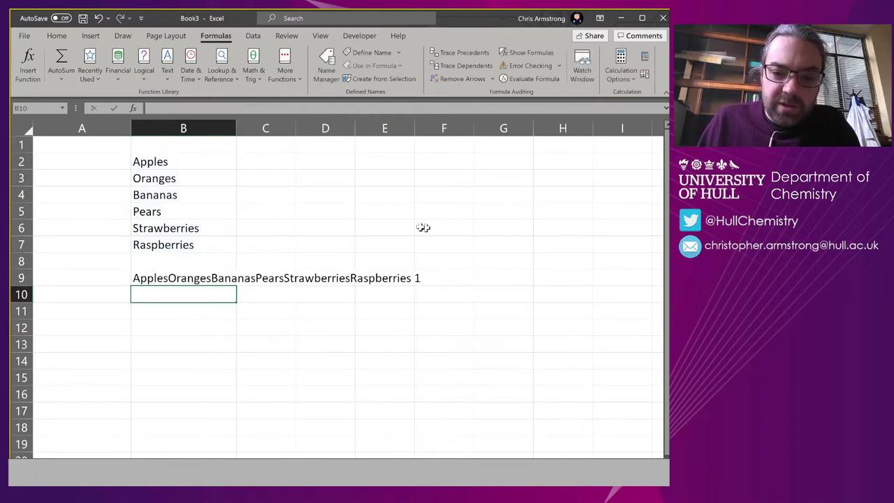
- Remove the "1" argument from the B9 formula, leaving =CONCAT(B2:B7," ")
click(198, 276)
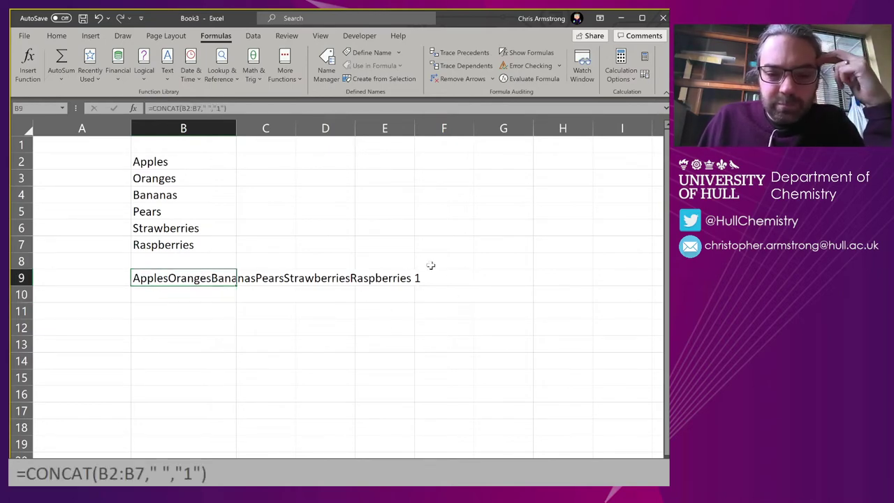
click(208, 109)
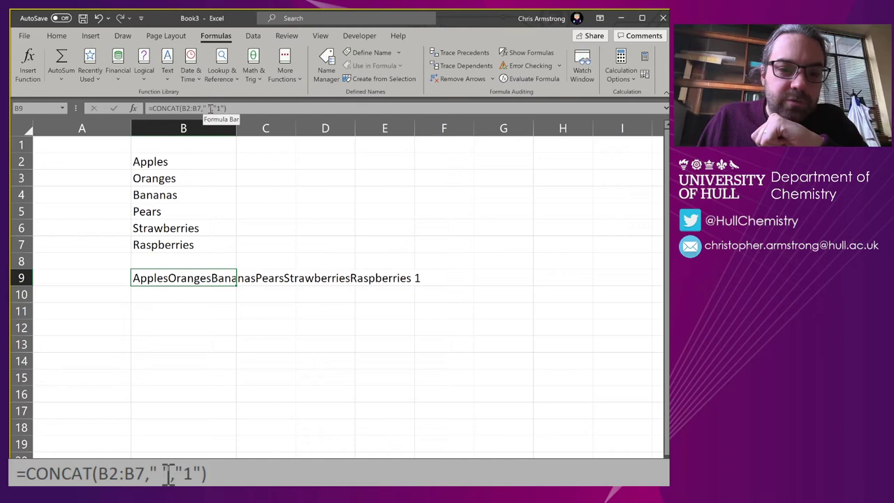
click(208, 108)
key(Delete)
key(Delete)
key(Delete)
key(Delete)
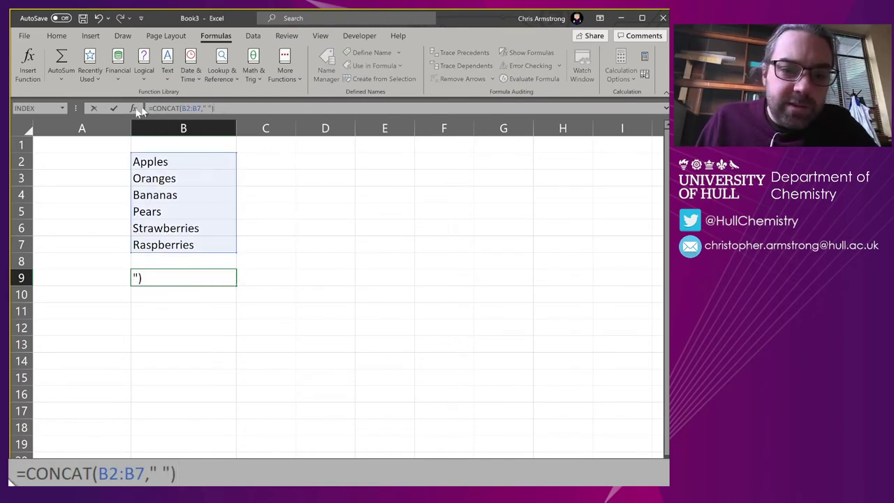
- Replace the comma after B2:B7 with an ampersand so B9 contains =CONCAT(B2:B7&" ")
click(201, 109)
key(Delete)
text(&)
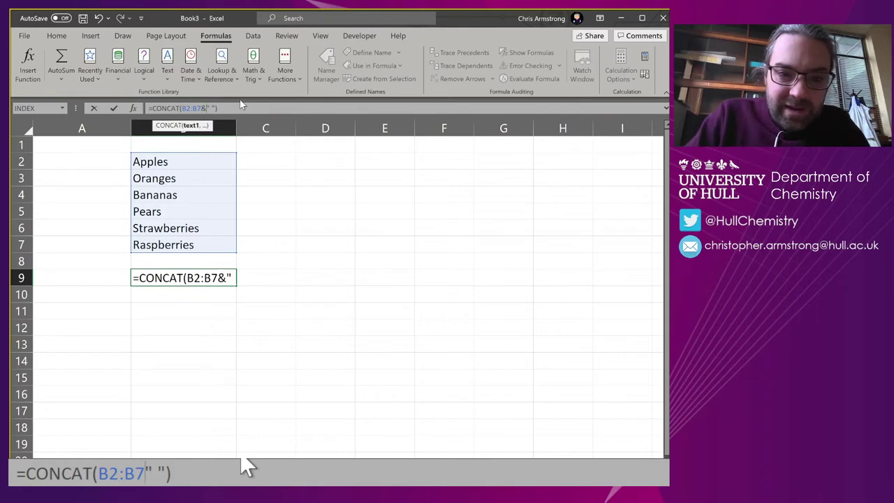
click(236, 108)
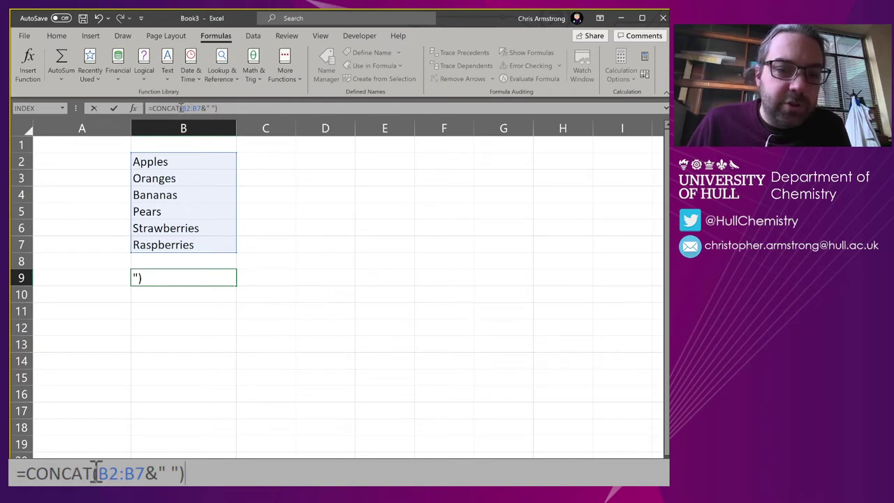
drag(180, 109, 220, 109)
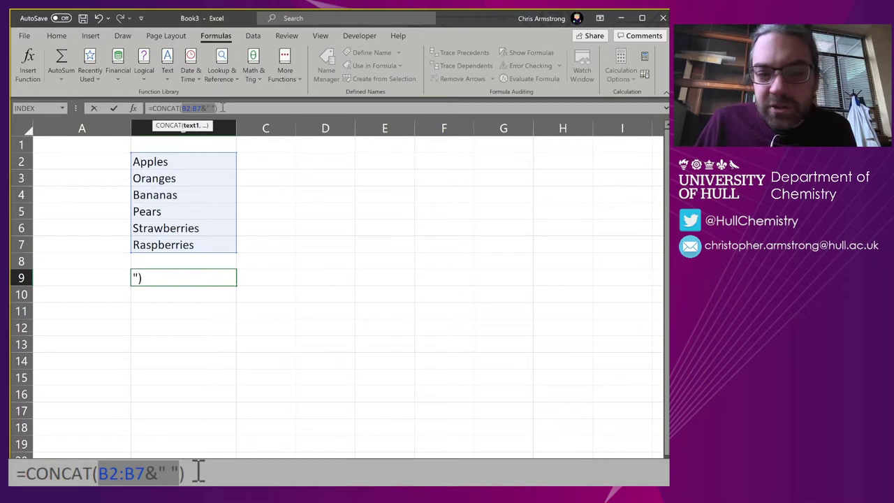
click(222, 108)
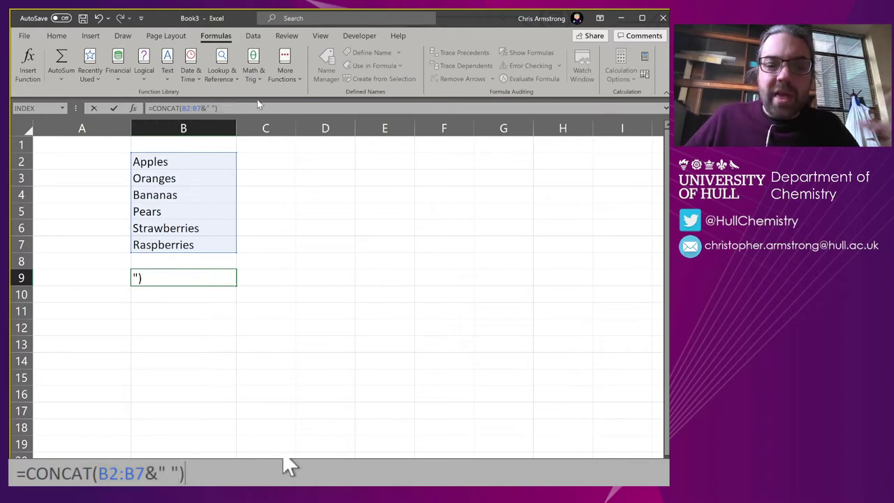
key(Return)
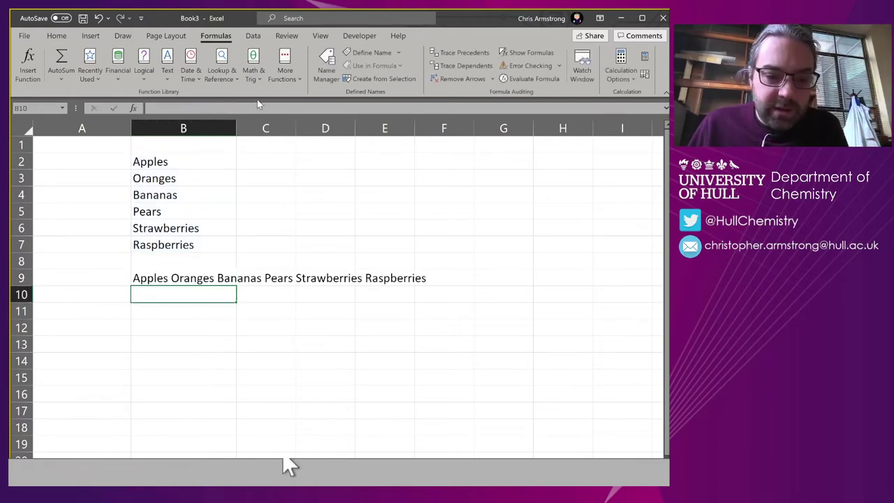
- Change the appended string in B9 to a comma and space, giving =CONCAT(B2:B7&", ")
key(Up)
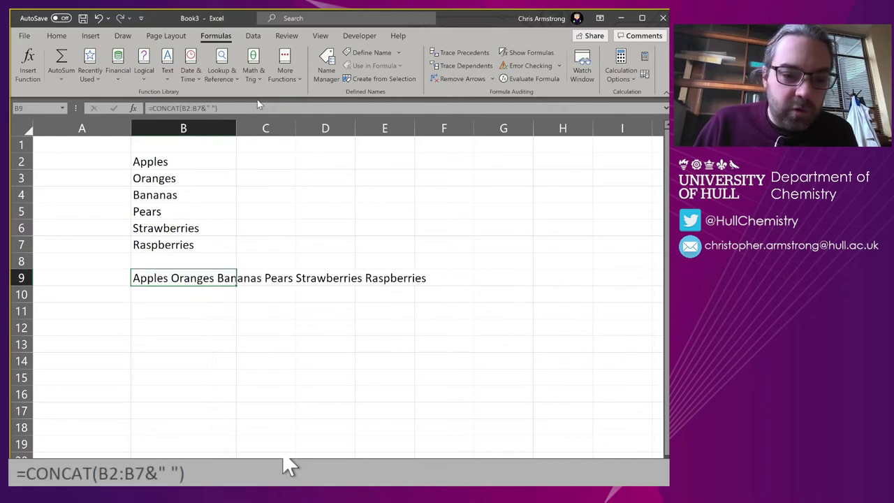
click(207, 108)
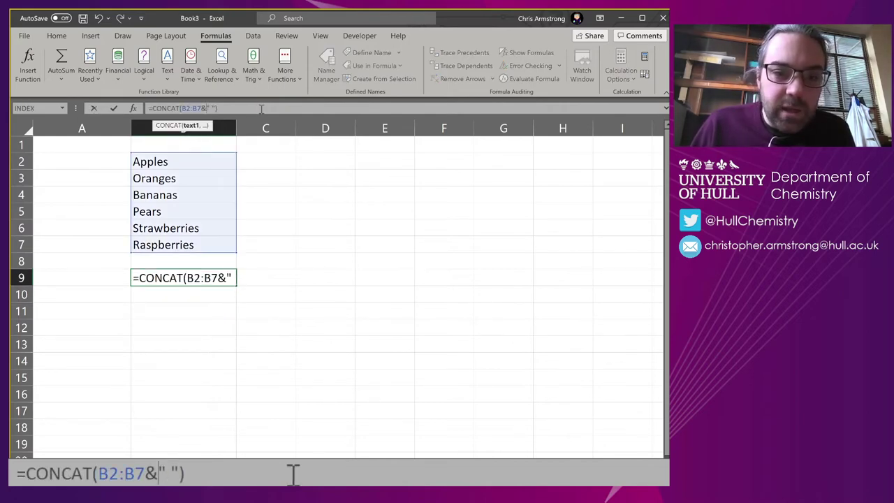
text(,)
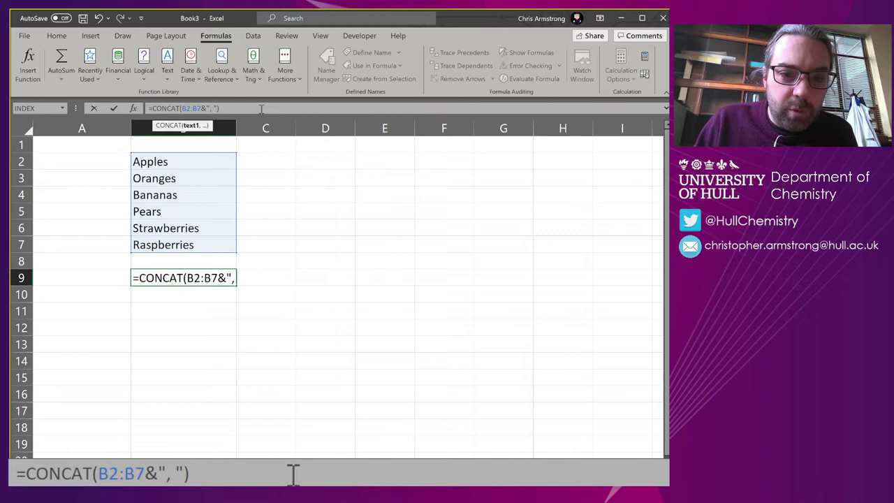
key(Return)
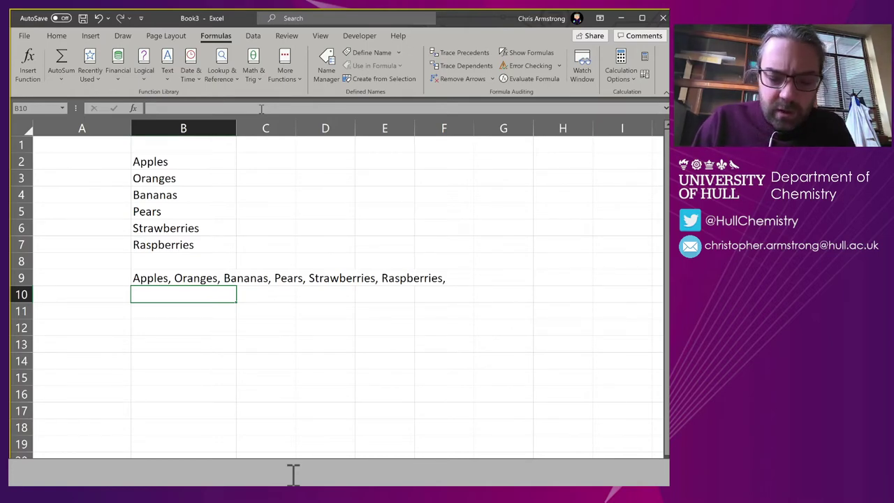
- In cell B10, join the fruit names with the formula =TEXTJOIN(", ",TRUE,B2:B7)
text(=TEXTJ)
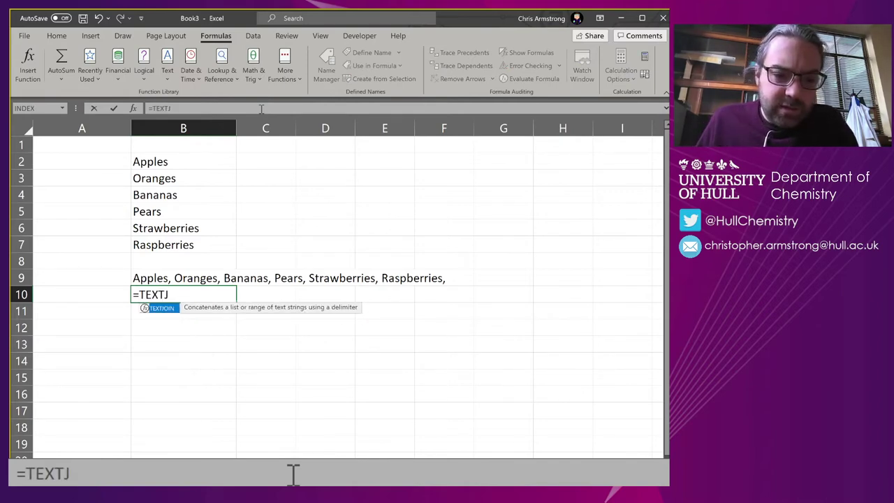
key(Tab)
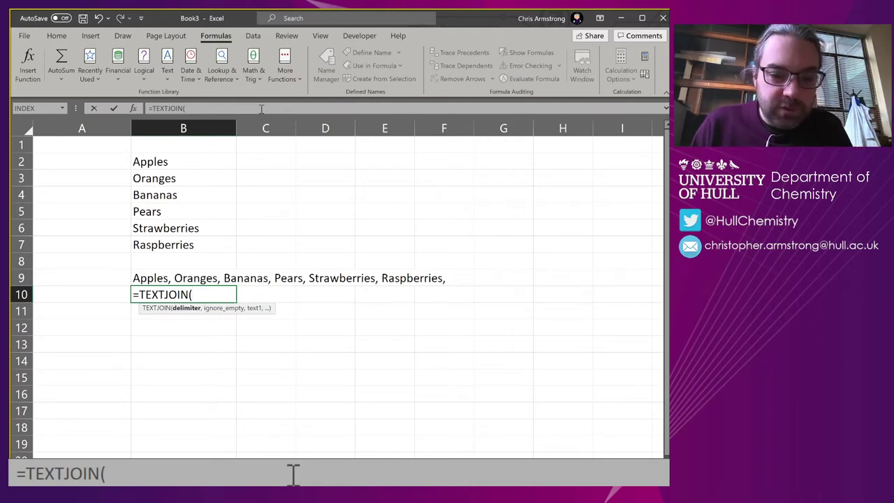
text(")
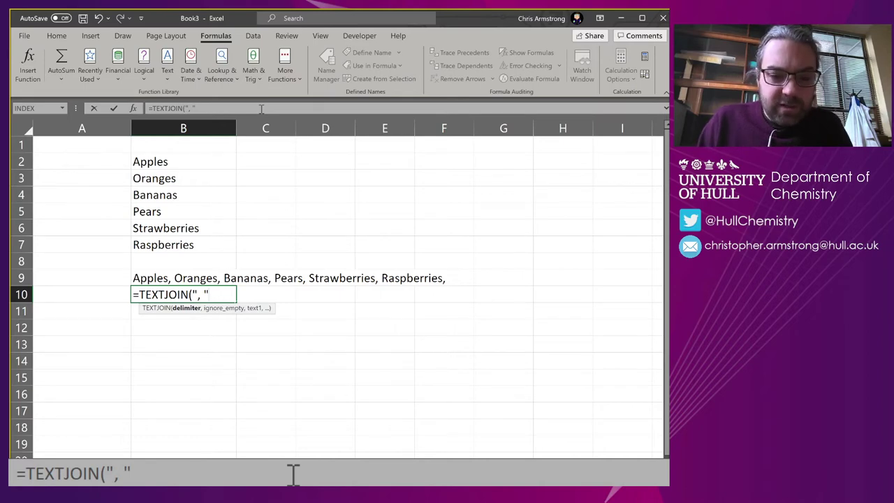
text(,)
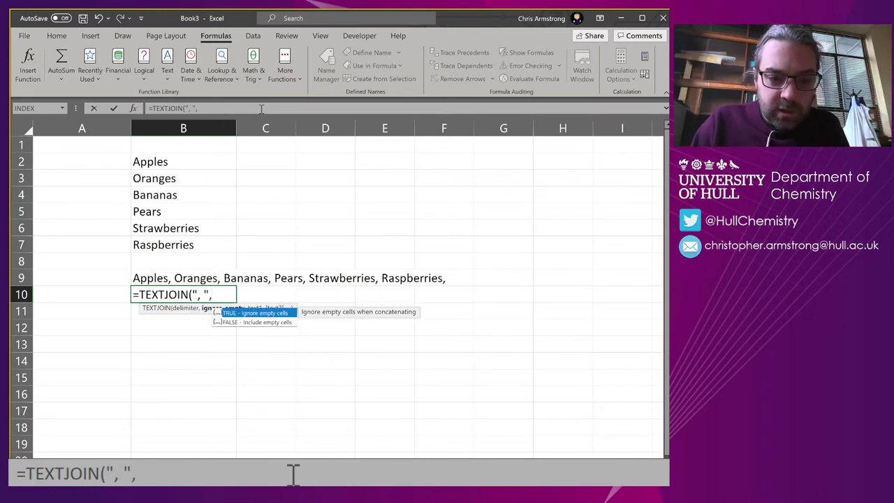
text(TRUE)
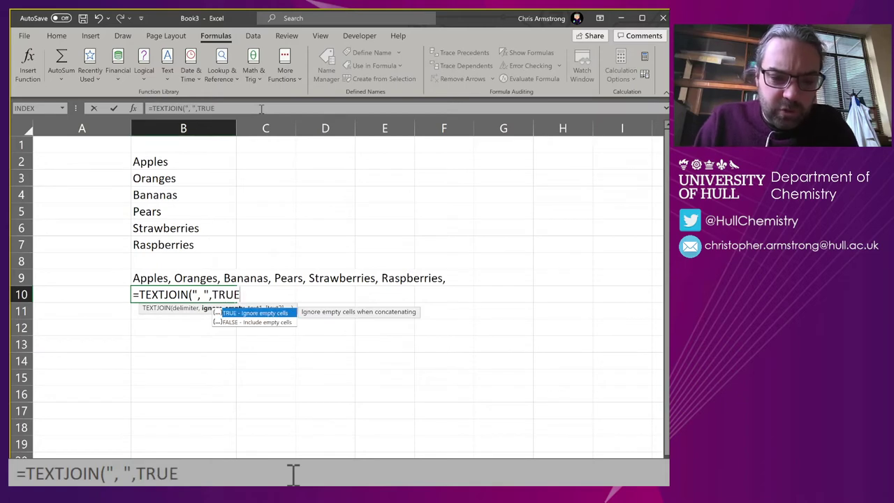
text(,)
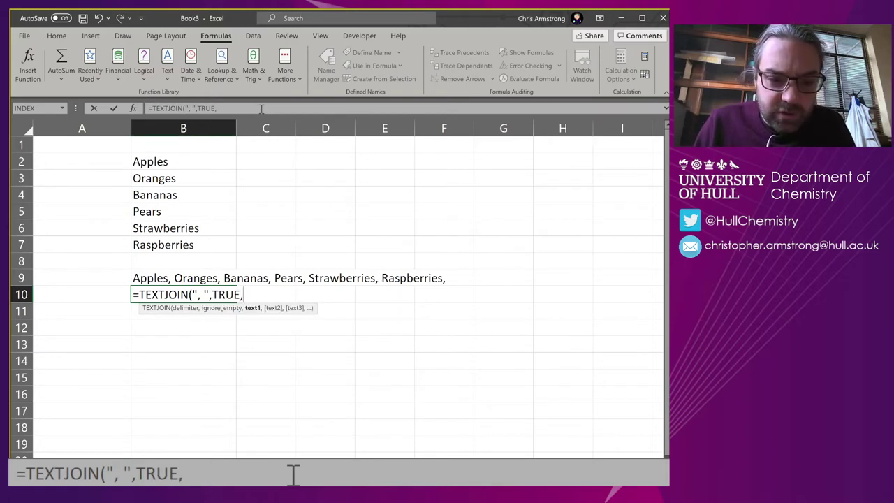
drag(189, 162, 190, 244)
text())
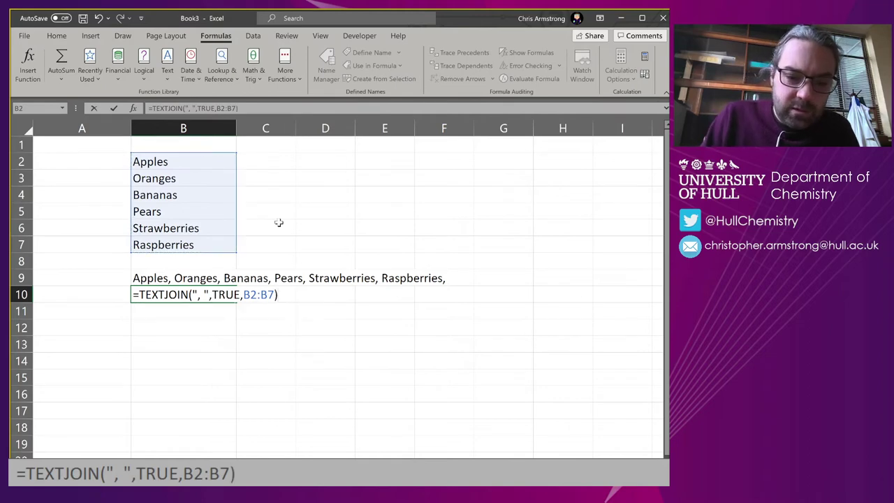
key(Return)
- Re-enter the TEXTJOIN formula in B10 as an array formula and keep that cell selected
key(Up)
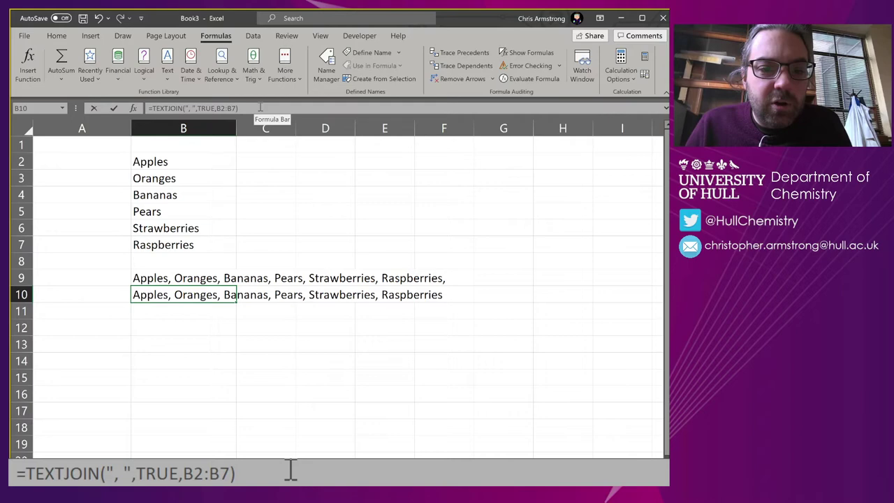
key(F2)
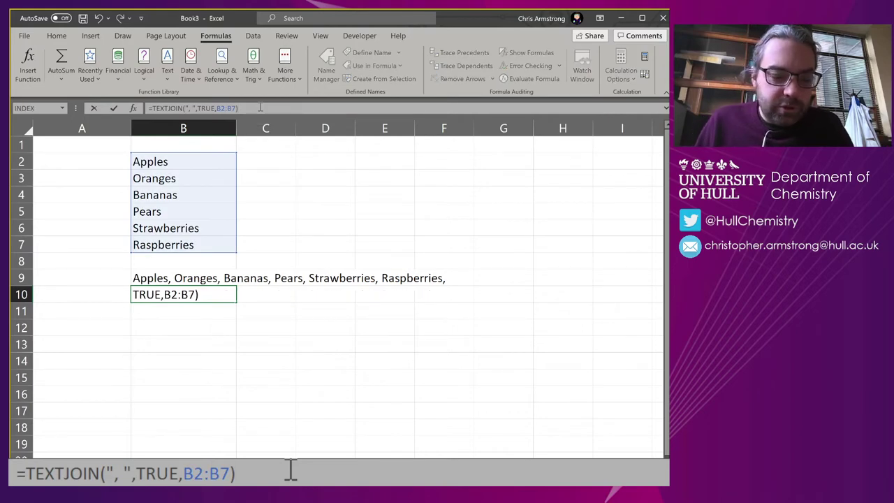
key(ctrl+shift+Return)
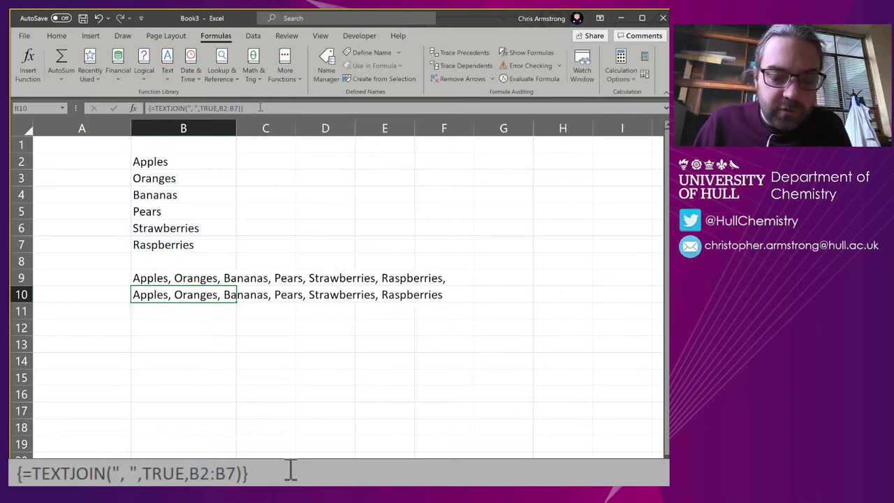
key(Down)
key(Up)
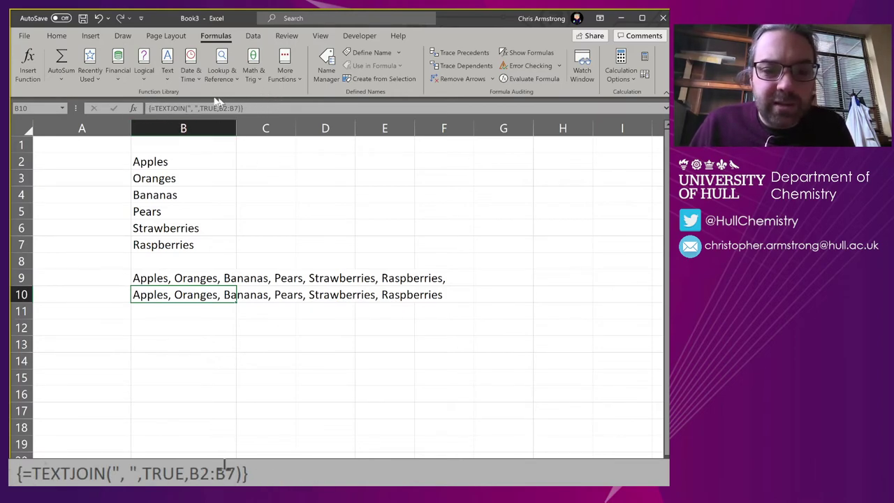
- Delete the CONCAT formula from cell B9
key(Down)
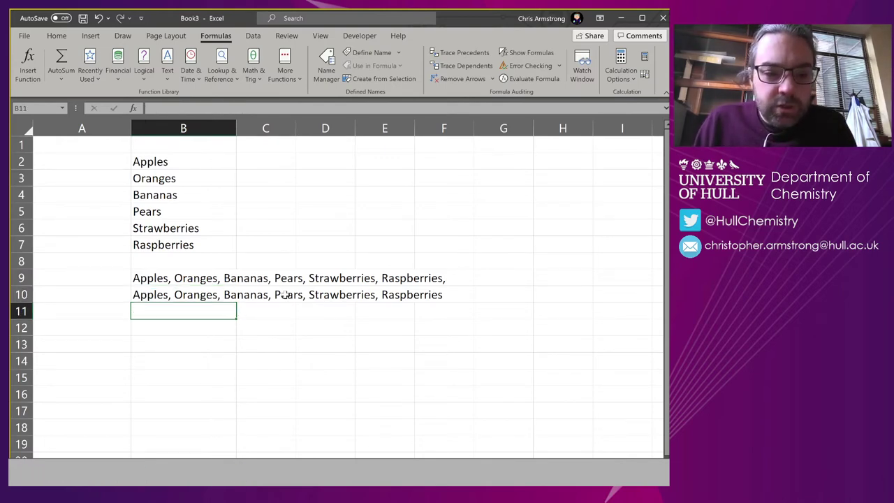
key(Up)
key(Up)
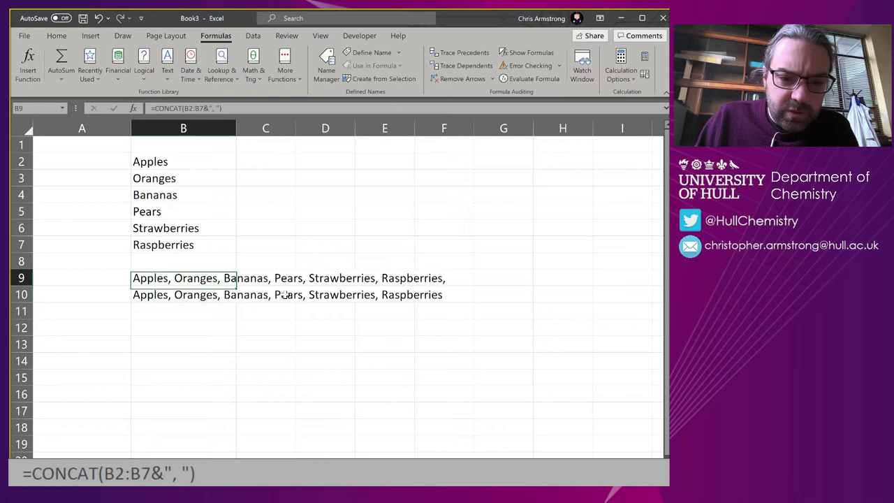
key(Down)
key(Up)
key(Delete)
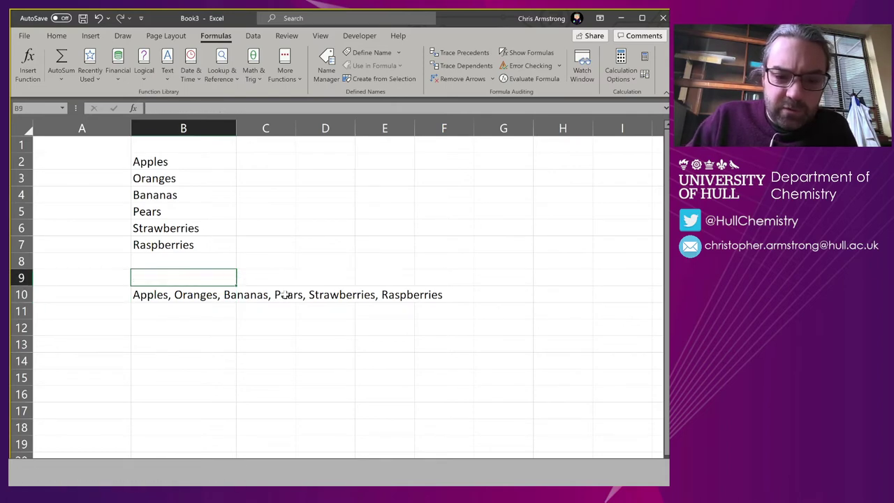
- Move the TEXTJOIN formula from B10 up to B9 and keep B9 selected
key(Down)
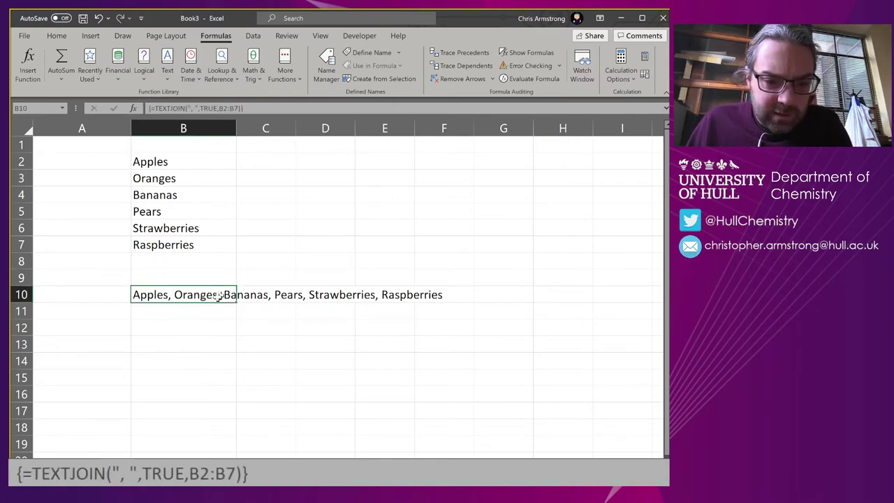
drag(209, 303, 211, 282)
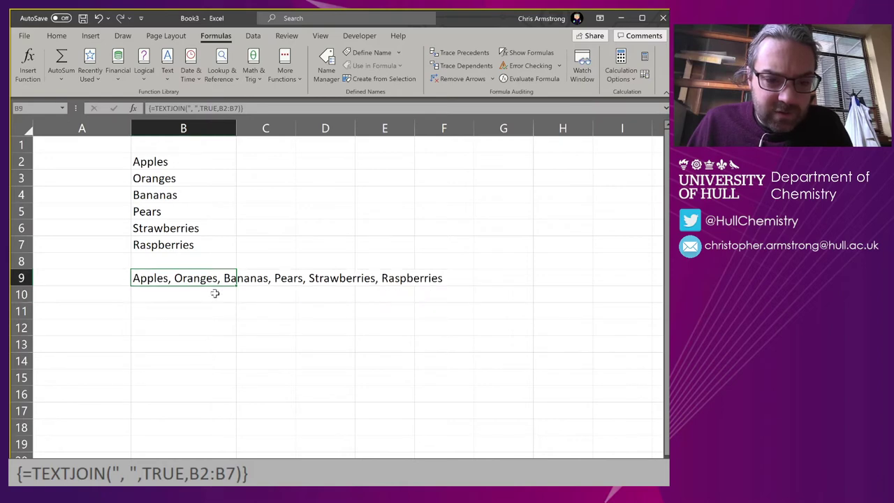
click(213, 293)
click(215, 279)
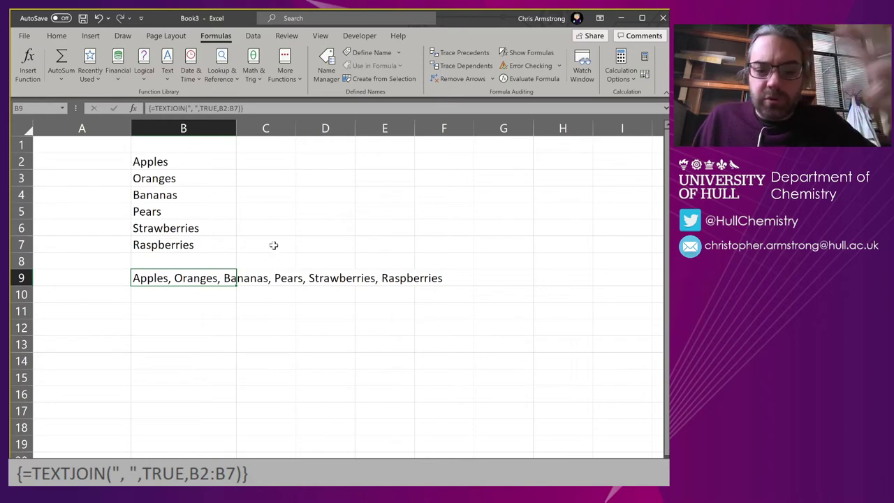
- Enter 1 in C2, C3 and C4 beside Apples, Oranges and Bananas
click(275, 166)
text(1)
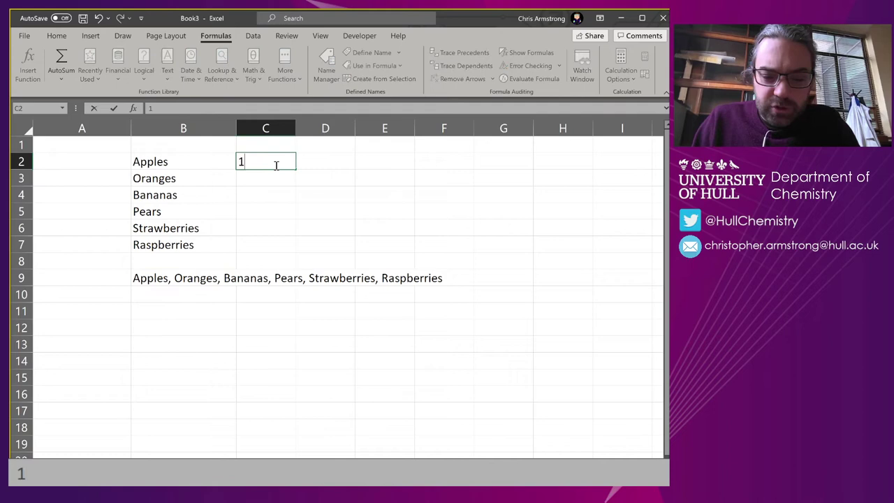
key(Return)
text(1)
key(Return)
text(1)
key(Return)
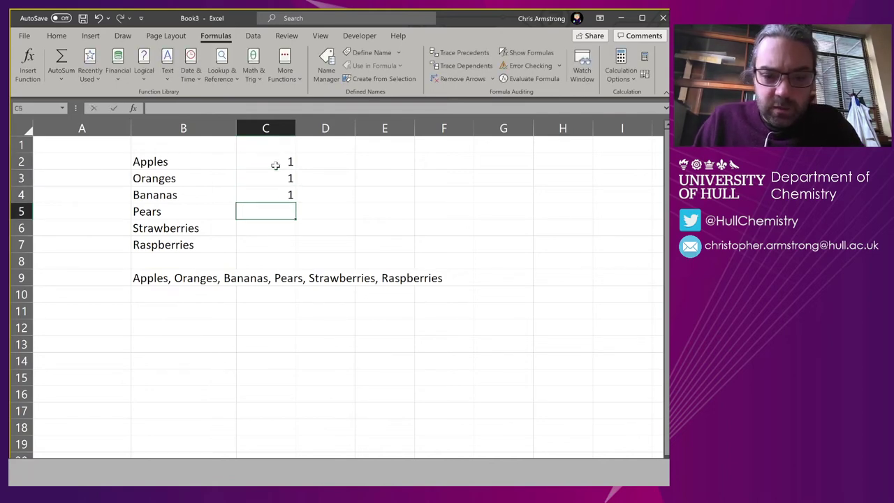
- Enter 0 in C5, C6 and C7 beside Pears, Strawberries and Raspberries
text(0)
key(Return)
text(0)
key(Return)
text(0)
key(Return)
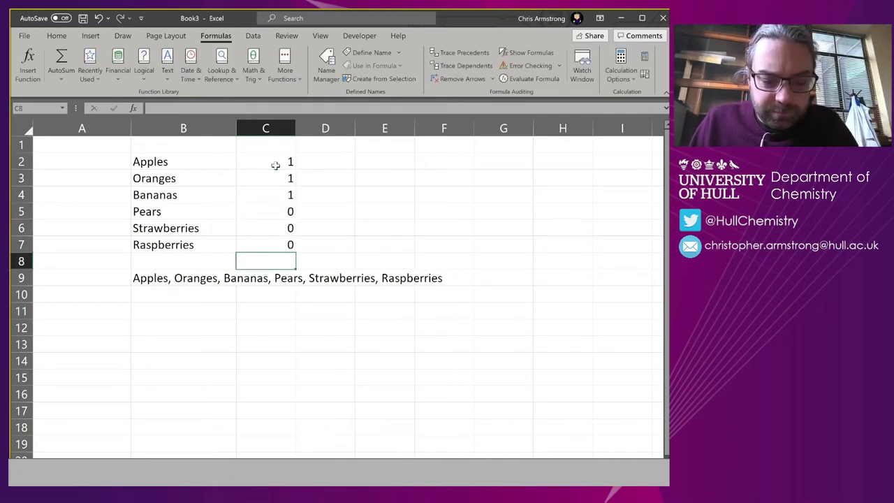
click(264, 161)
drag(264, 161, 183, 161)
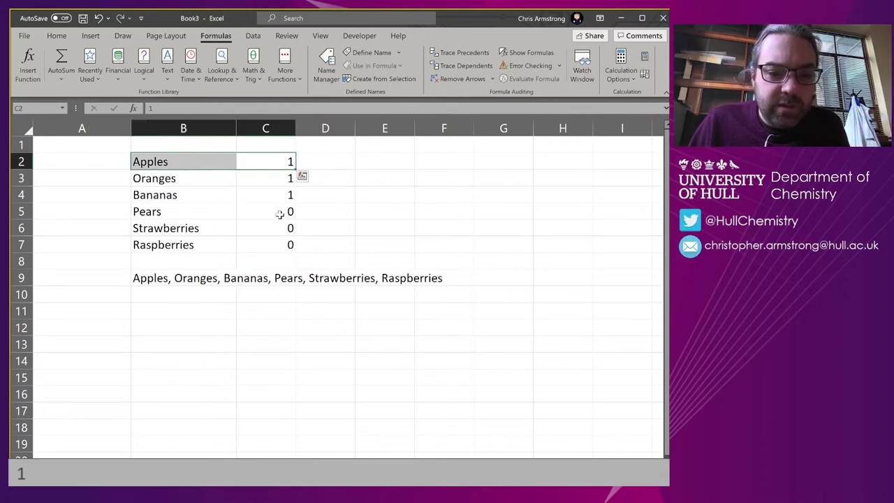
drag(279, 212, 132, 210)
click(190, 245)
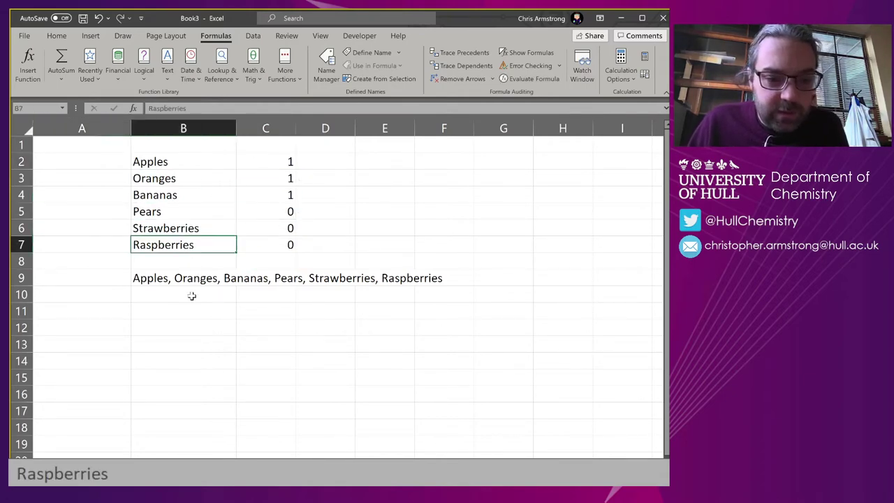
click(192, 296)
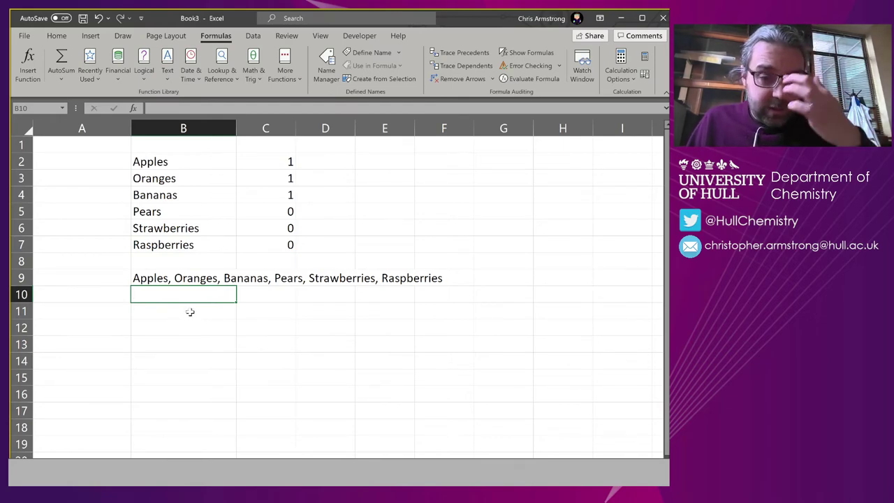
- In B9's TEXTJOIN formula, replace the B2:B7 argument with an IF function that tests C2:C7=1
click(192, 278)
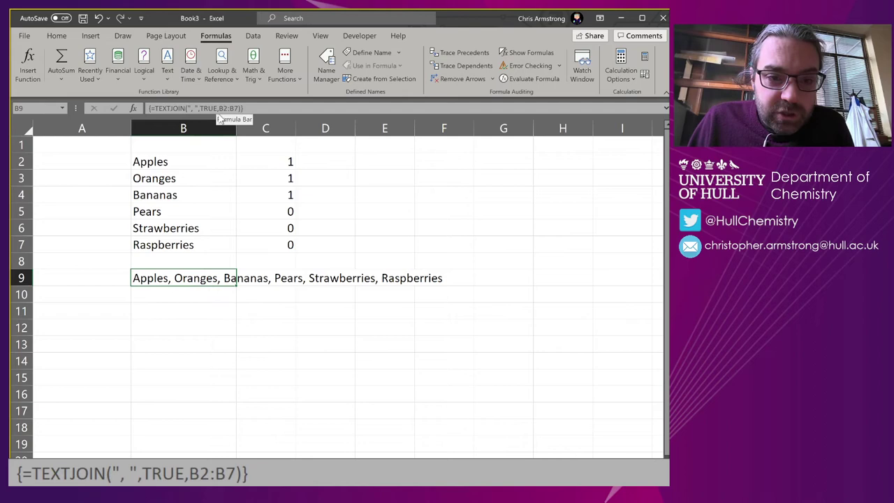
drag(219, 109, 237, 112)
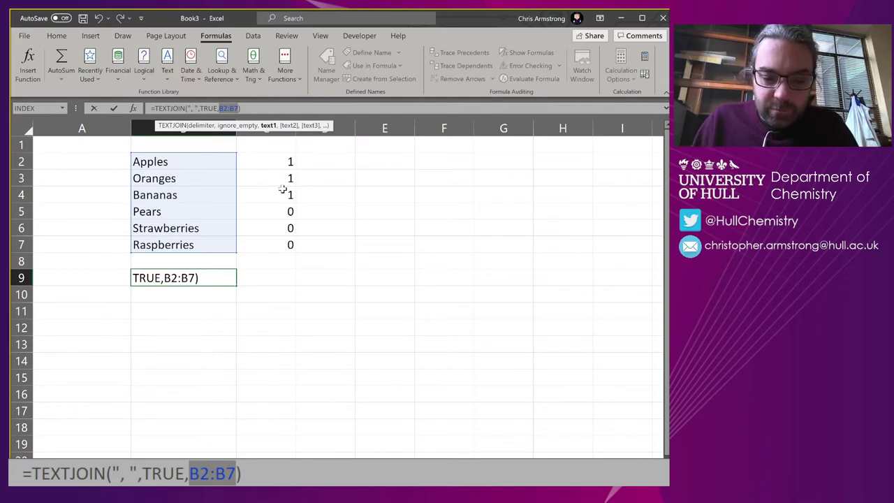
text(IF()
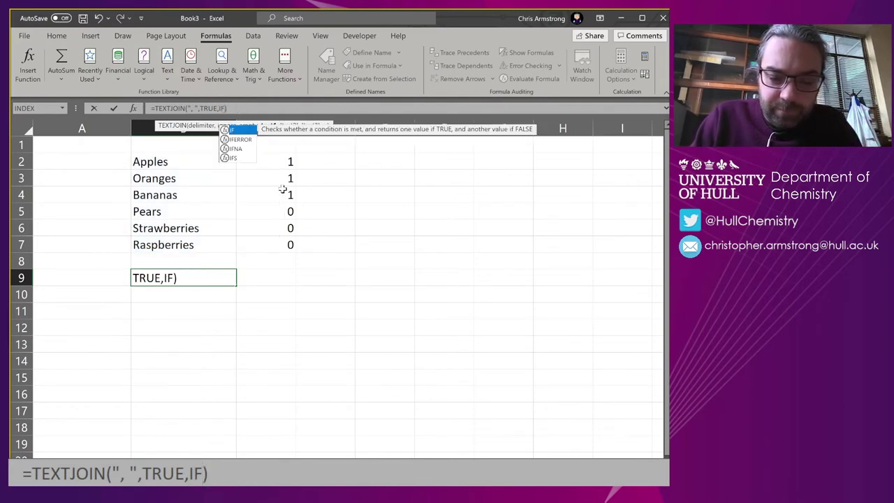
text())
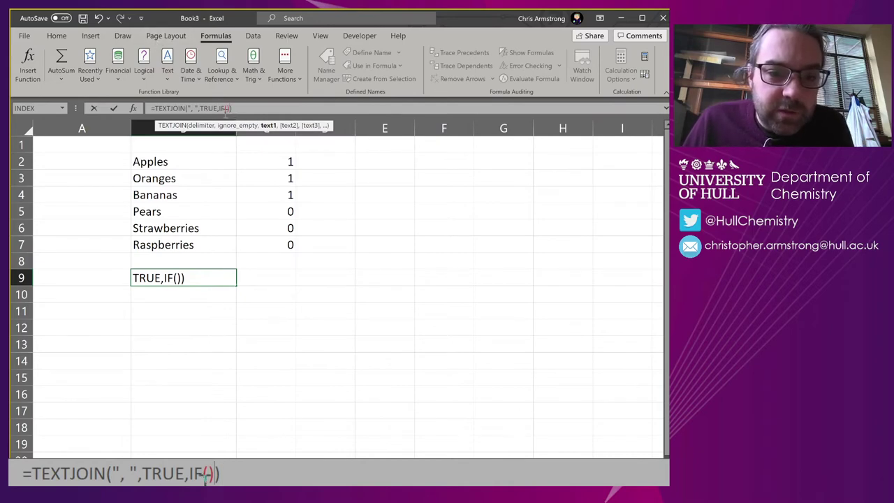
key(Left)
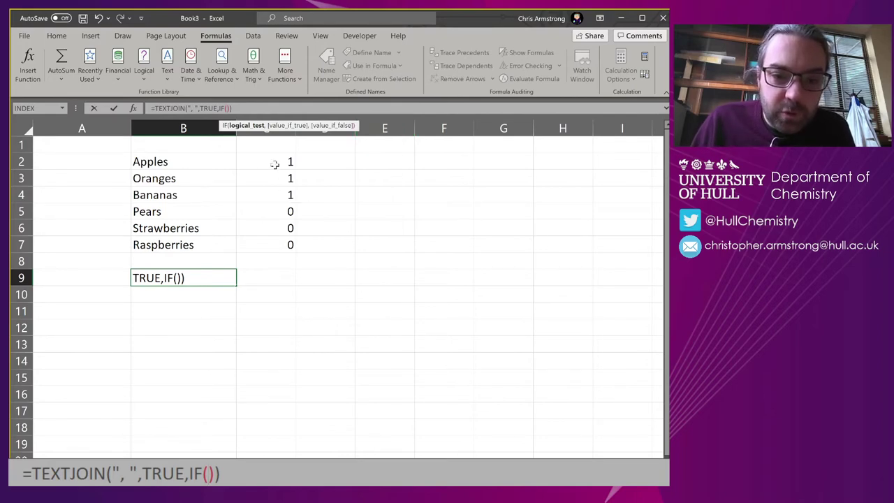
drag(273, 165, 272, 239)
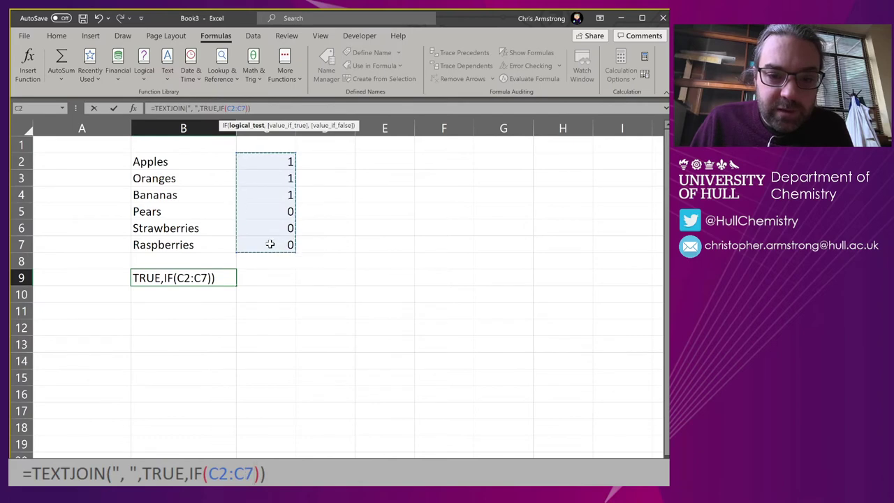
text(=1)
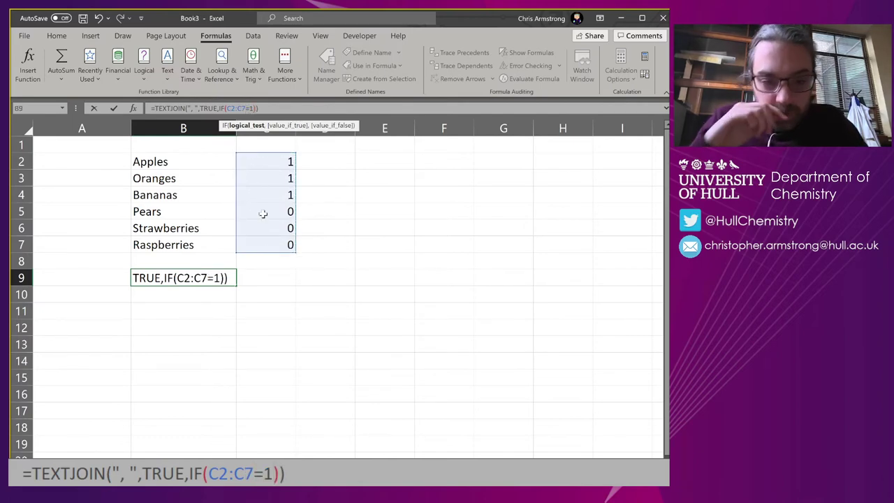
text(,)
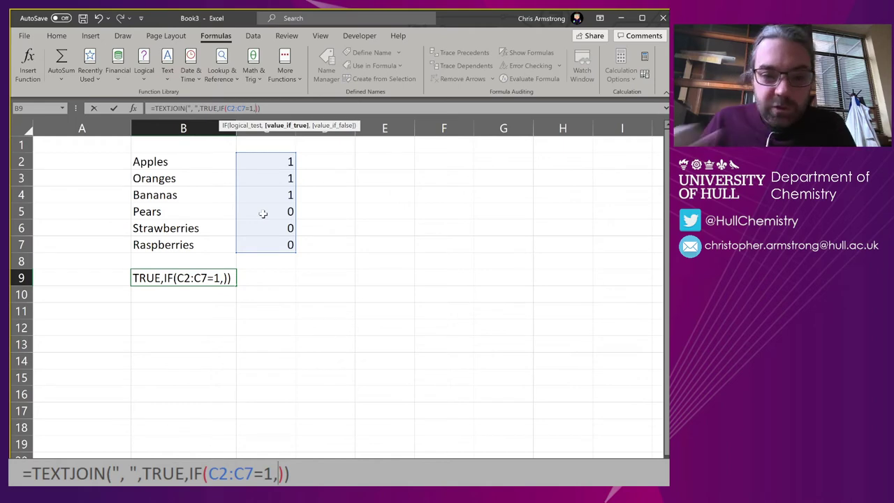
- Complete the IF with B2:B7 when true and "" when false, entering B9 as an array formula and re-entering it as an ordinary one
drag(158, 164, 163, 246)
text(,"")
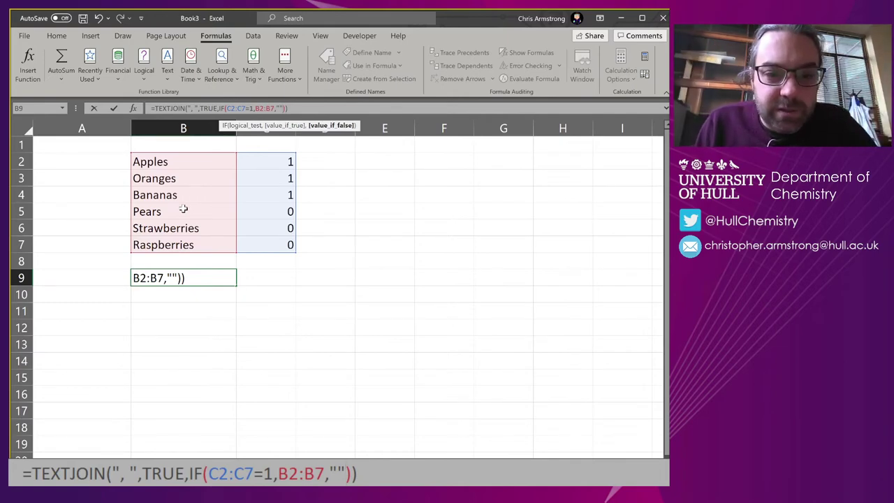
click(409, 473)
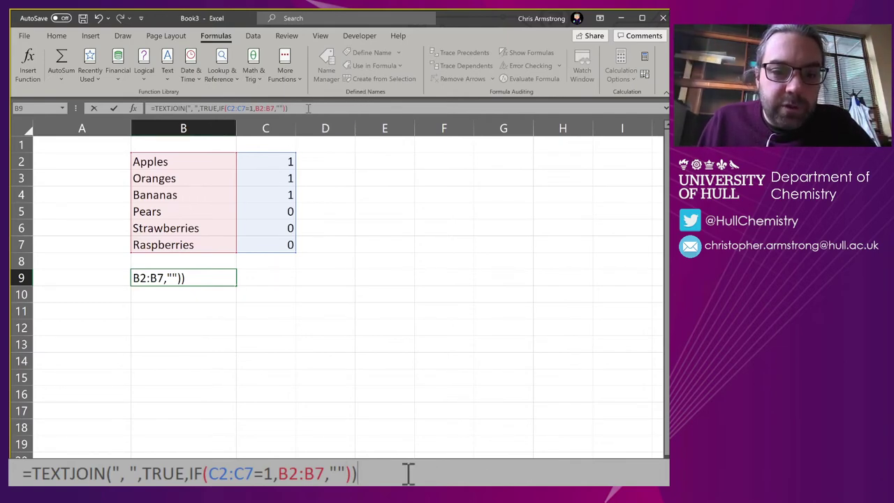
key(ctrl+shift+Return)
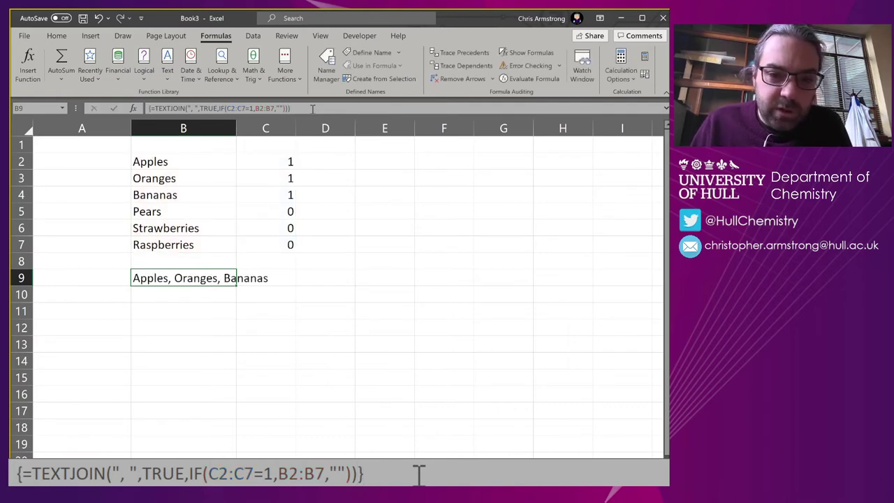
click(417, 474)
key(Return)
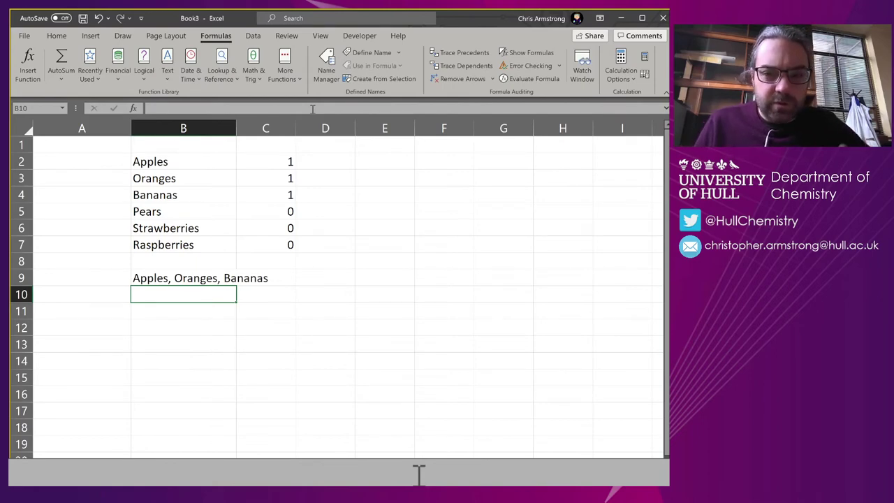
- Set the Oranges flag in C3 to 0 and the Strawberries flag in C6 to 1
click(286, 176)
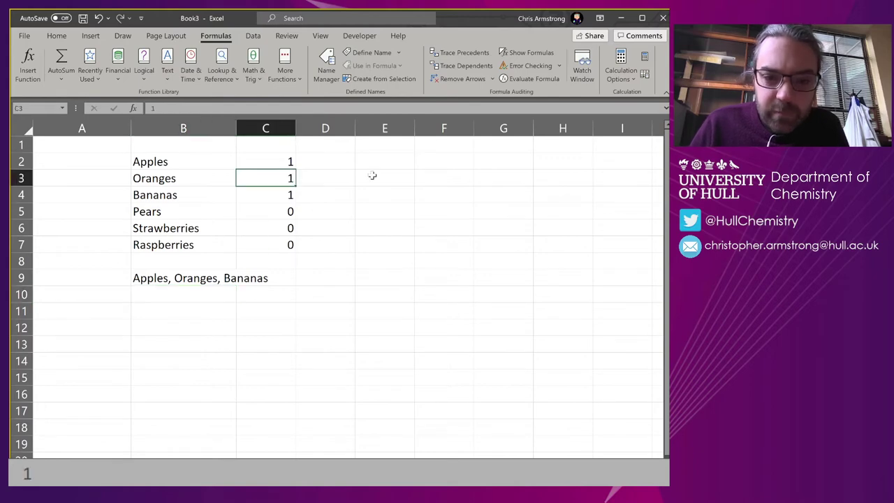
text(0)
key(Return)
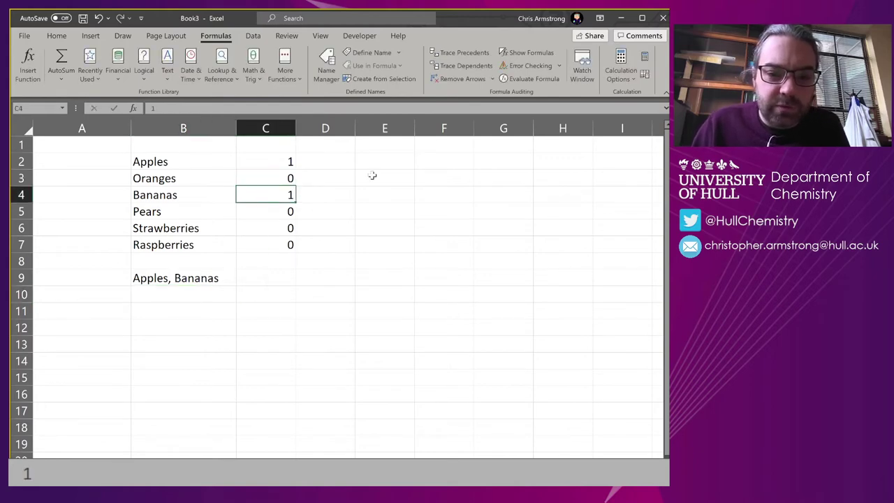
key(Down)
key(Down)
text(1)
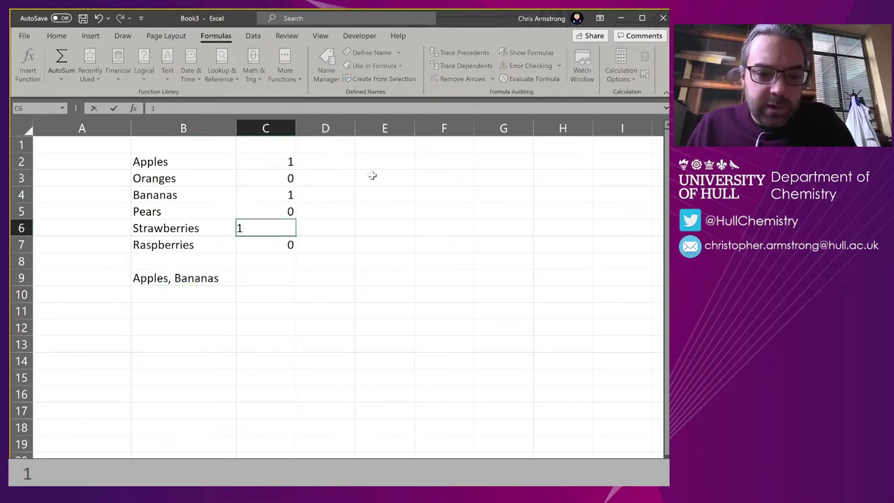
key(Return)
- Set the Pears flag in C5 to 5 to test a value other than 0 or 1
key(Up)
key(Up)
text(5)
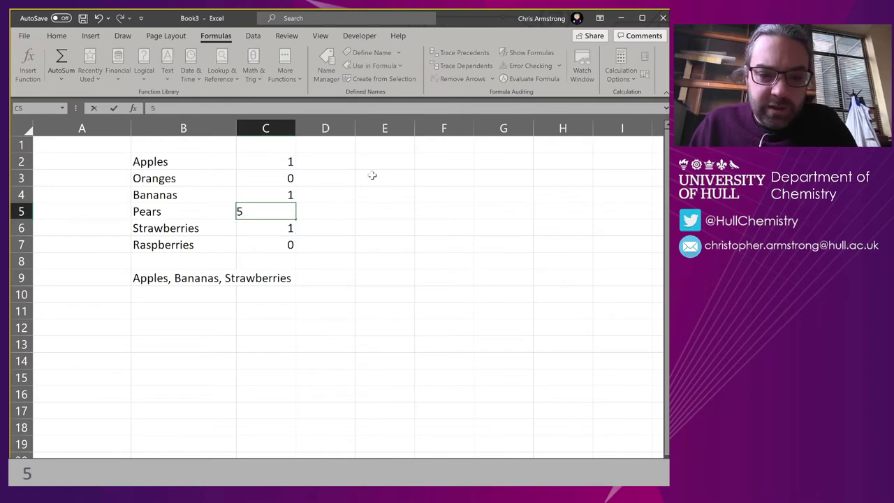
key(Return)
- Try 5 as the Apples flag in C2, and set it back to 1
key(Up)
key(Up)
key(Up)
key(Up)
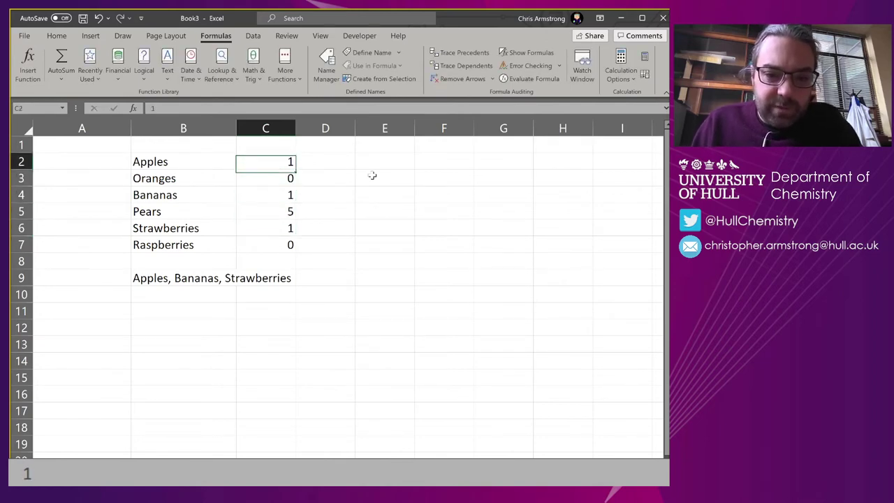
text(5)
key(Return)
key(Up)
text(5)
key(BackSpace)
text(1)
key(Return)
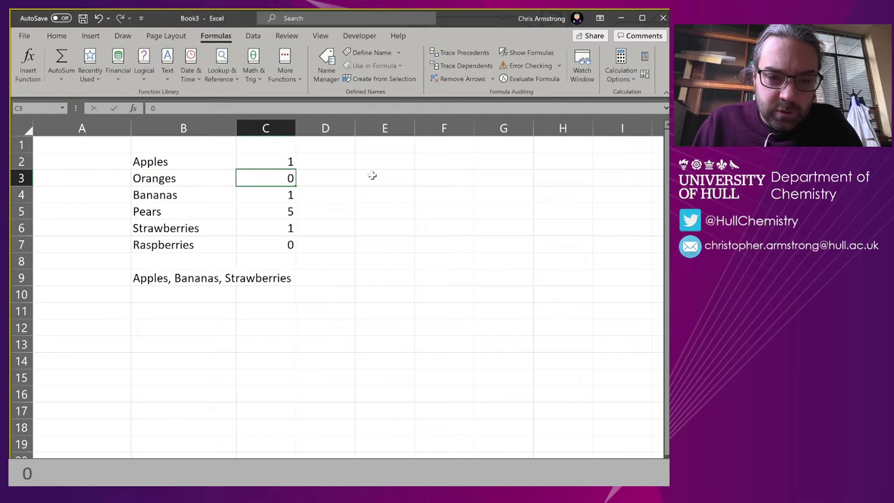
- Set the Pears flag in C5 back to 0
key(Down)
key(Down)
text(0)
key(Return)
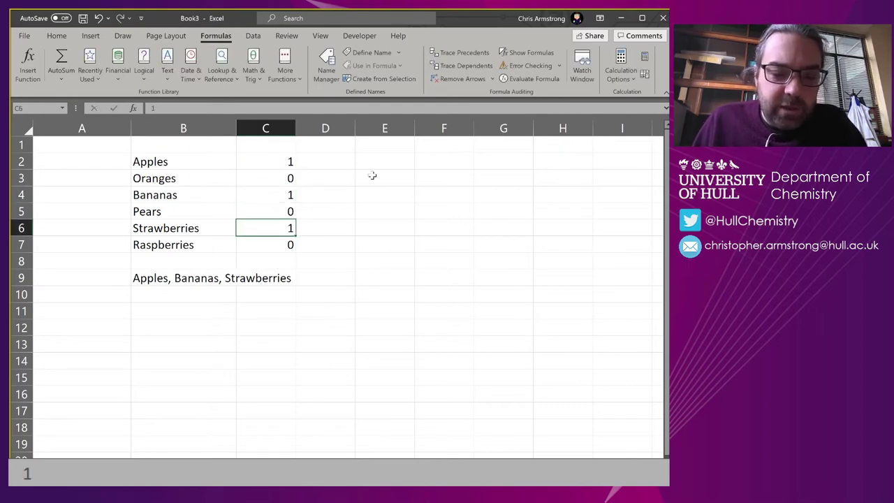
- Set the flags for Oranges, Pears and Raspberries in C3, C5 and C7 to 1
click(188, 278)
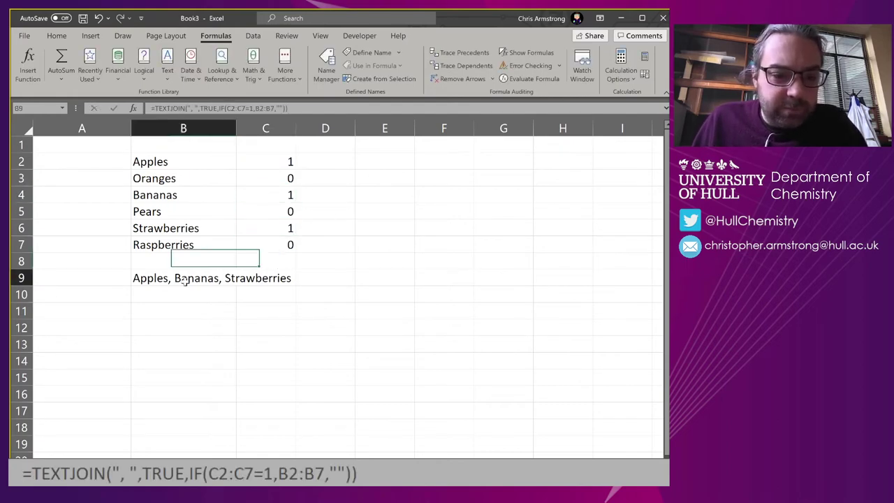
click(281, 185)
text(1)
key(Return)
key(Down)
text(0)
key(BackSpace)
text(1)
key(Return)
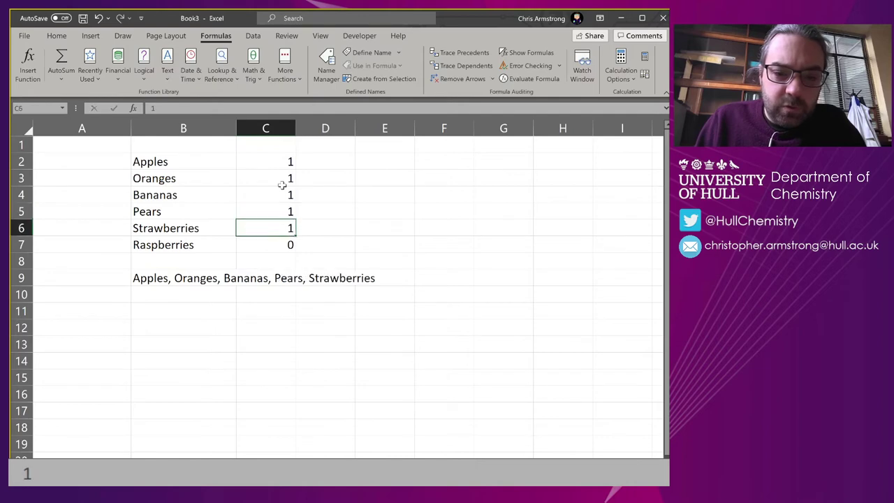
key(Down)
text(1)
key(Up)
- Set the Apples flag in C2 to 0
click(285, 166)
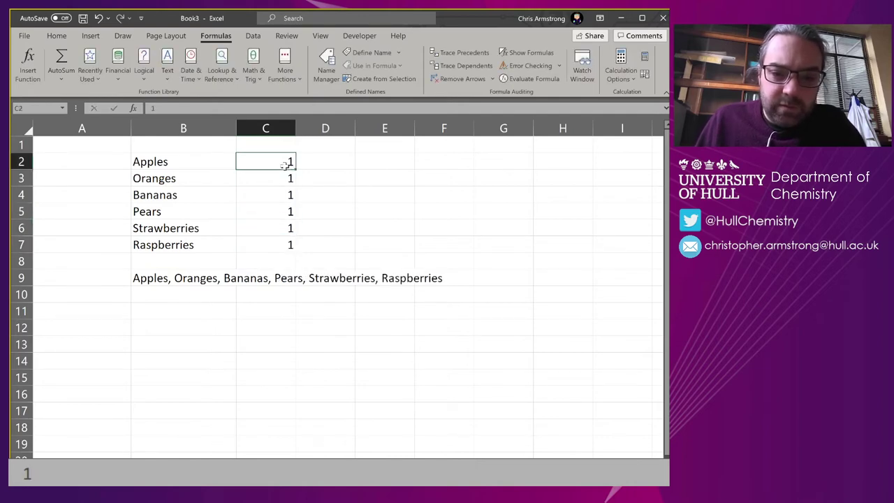
text(0)
click(337, 166)
click(279, 176)
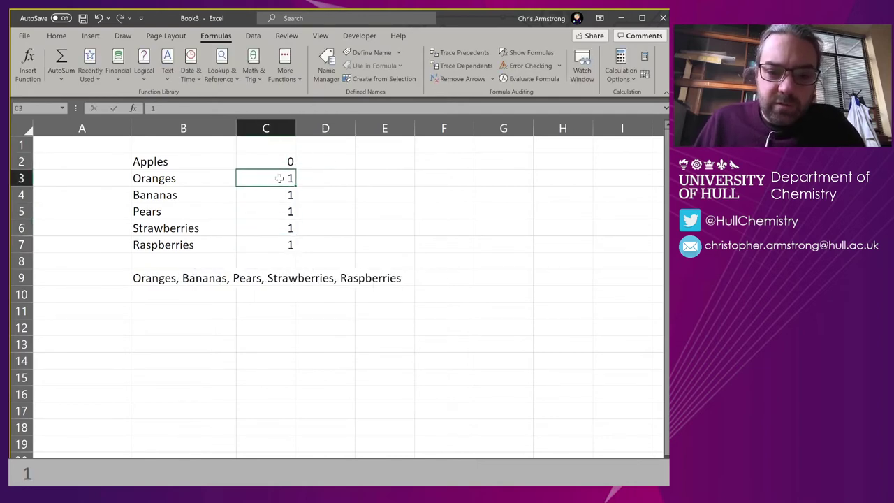
- Set the flags for Oranges, Bananas, Pears, Strawberries and Raspberries in C3:C7 to 0
text(0)
key(Return)
key(Down)
text(0)
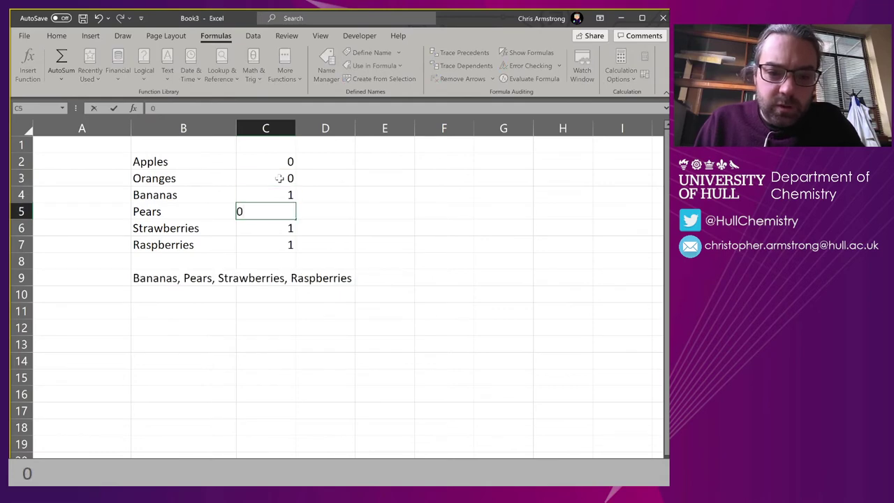
key(Up)
text(0)
key(Down)
key(Down)
text(0)
key(Return)
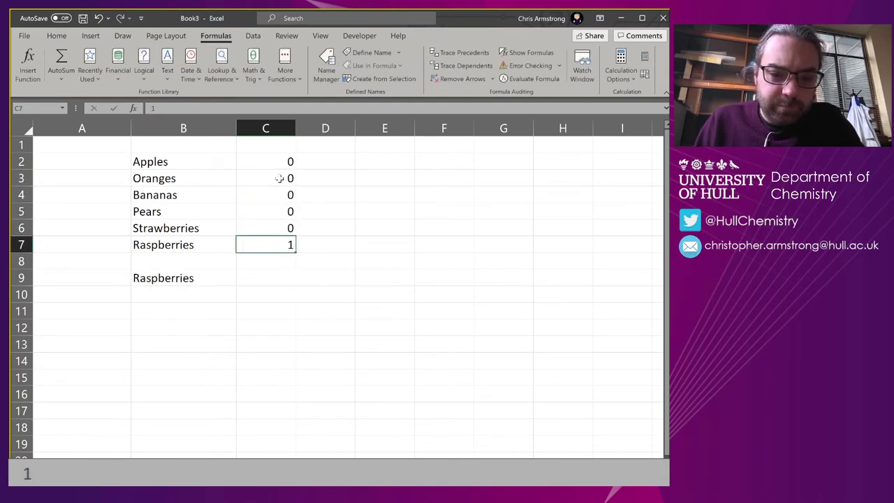
text(0)
key(Return)
- Set the flags for Apples, Oranges and Bananas in C2:C4 to 1, and select the joined list in B9
key(Up)
key(Up)
key(Up)
key(Up)
key(Up)
key(Up)
text(1)
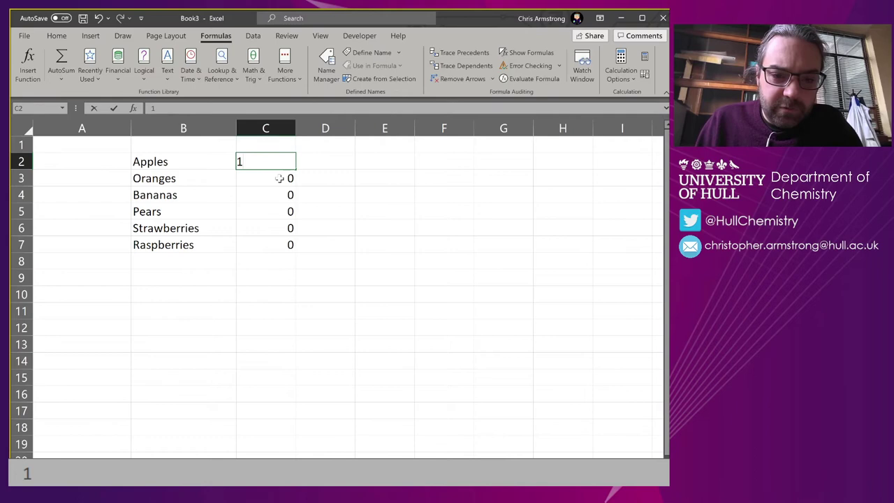
key(Return)
text(1)
key(Return)
text(1)
key(Return)
key(Down)
key(Down)
key(Down)
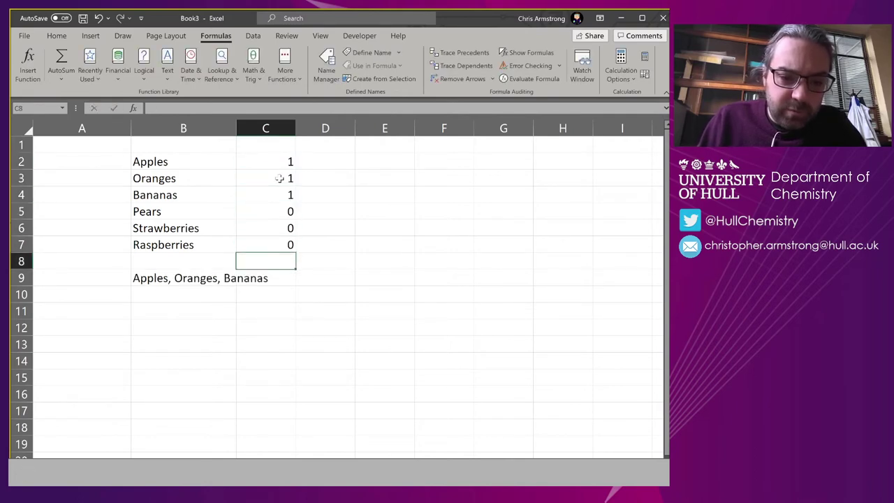
key(Down)
key(Down)
key(Left)
key(Up)
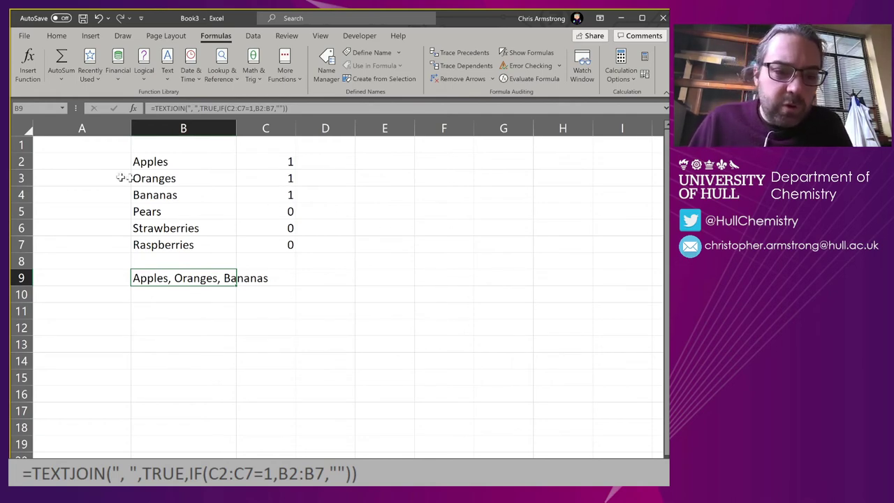
- Number the fruits from 1 to 6 in A2:A7, filling the series down from the first entries
click(105, 161)
text(1)
key(Return)
text(2)
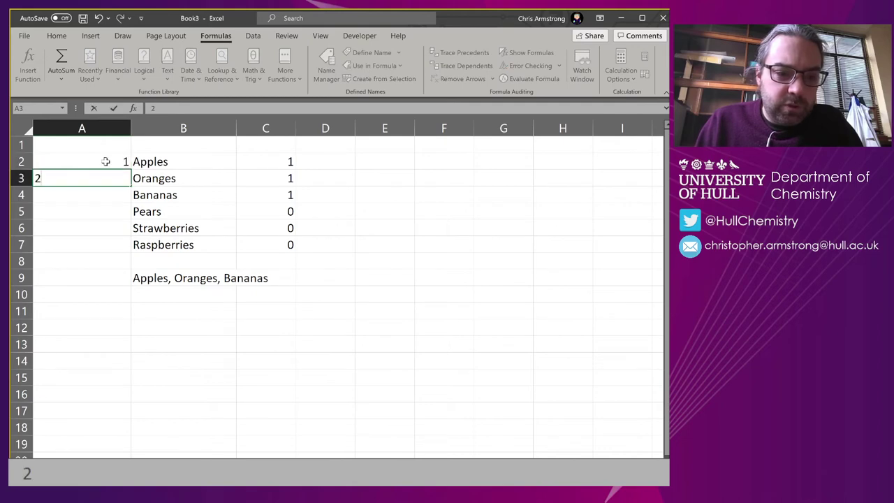
key(Return)
text(3)
click(102, 161)
drag(100, 161, 127, 251)
- Enter the code list 1,2,6 in B11, below the joined fruit list
click(184, 310)
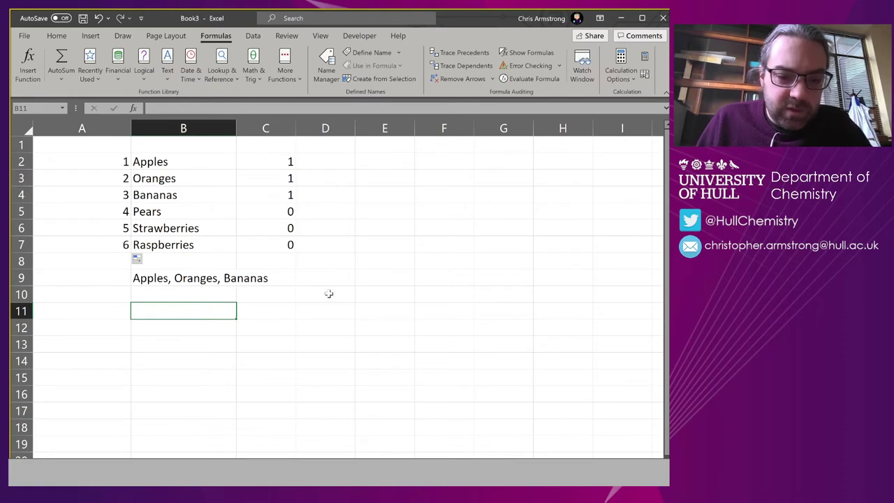
text(1,2,6)
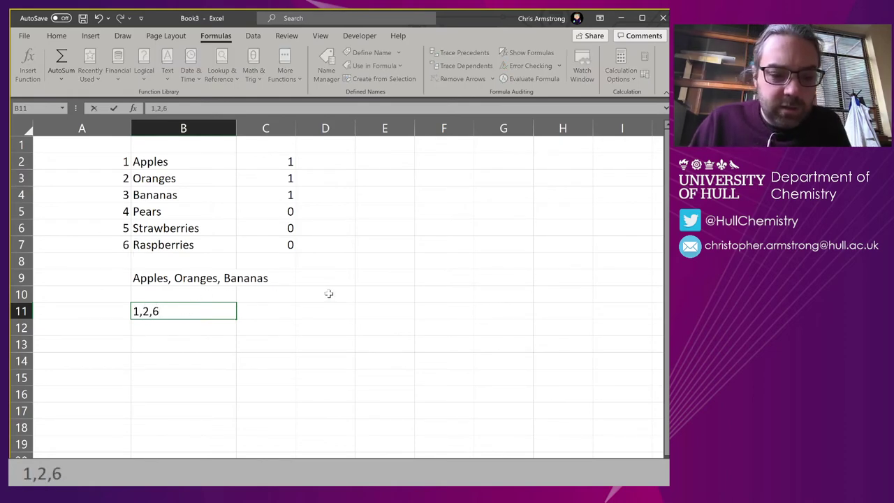
key(Return)
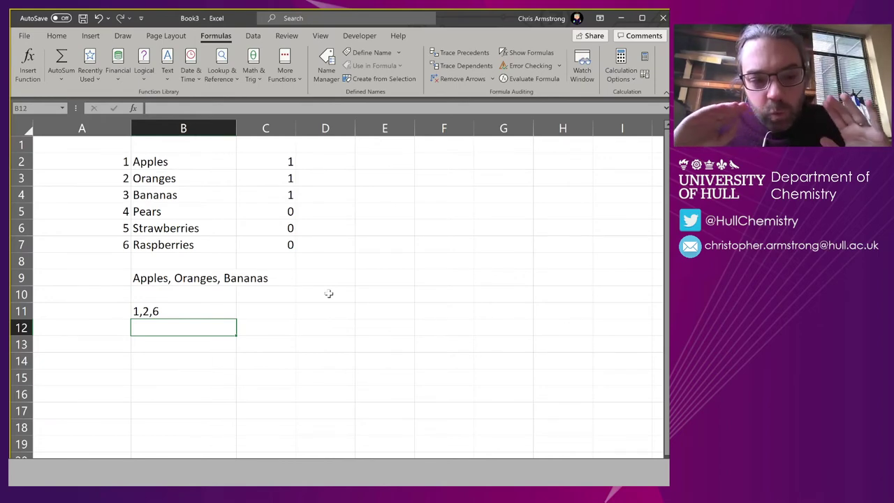
- Enter =FIND("1",B11) in B12 to locate code 1 within the code list
text(=FIND)
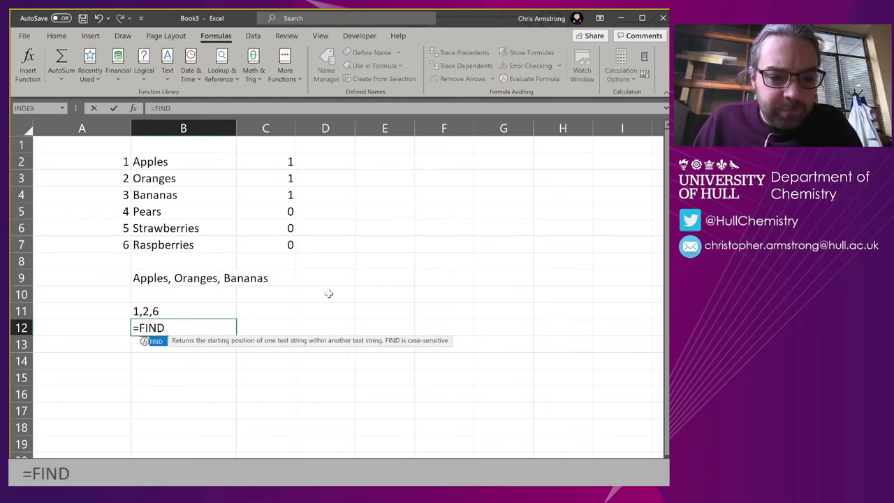
text(()
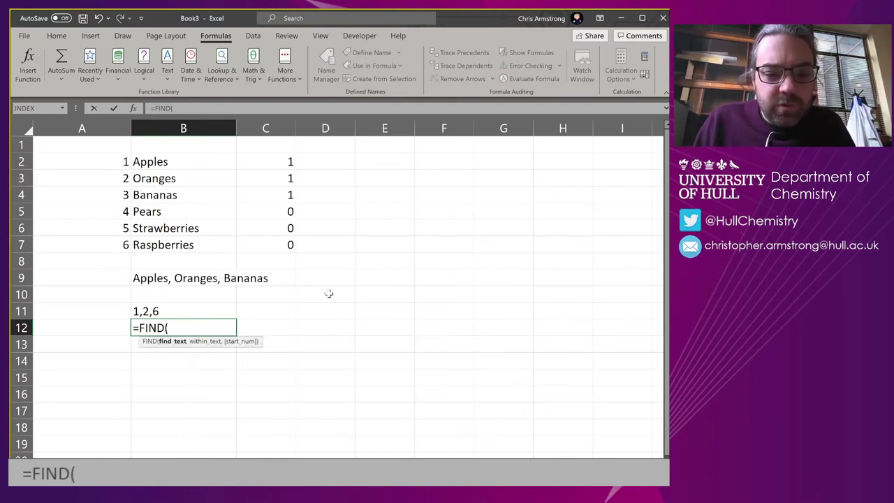
text("1)
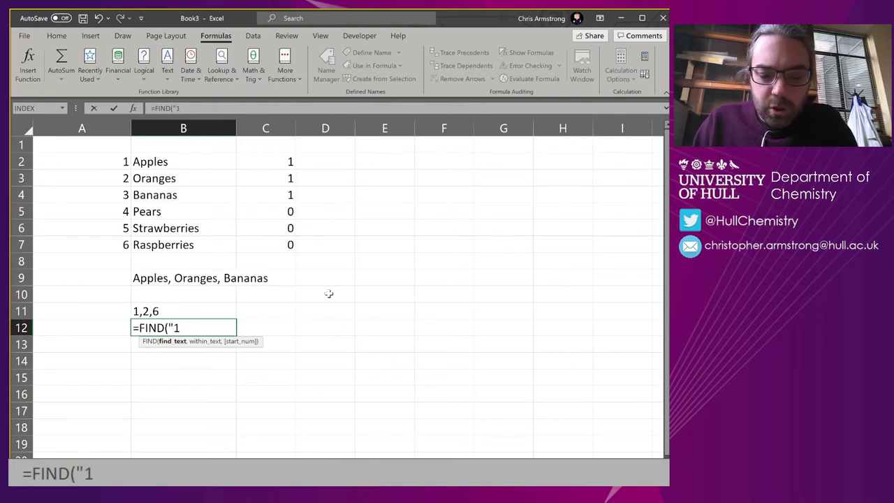
text(")
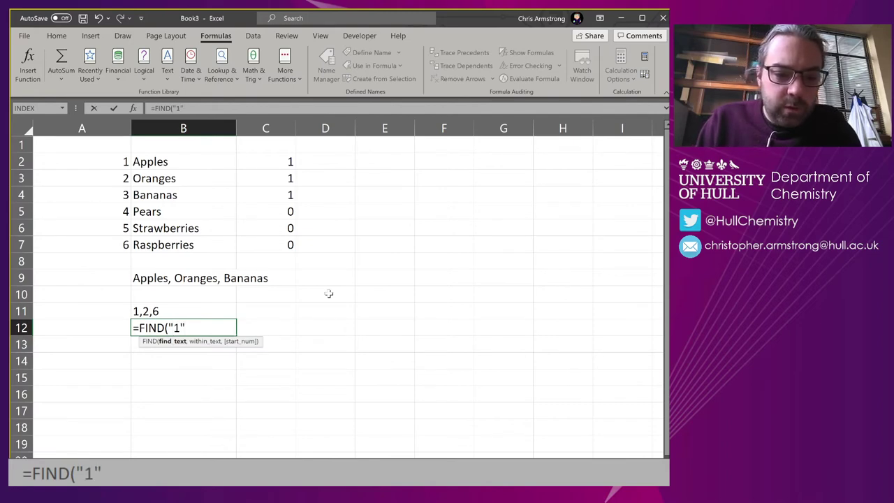
text(,)
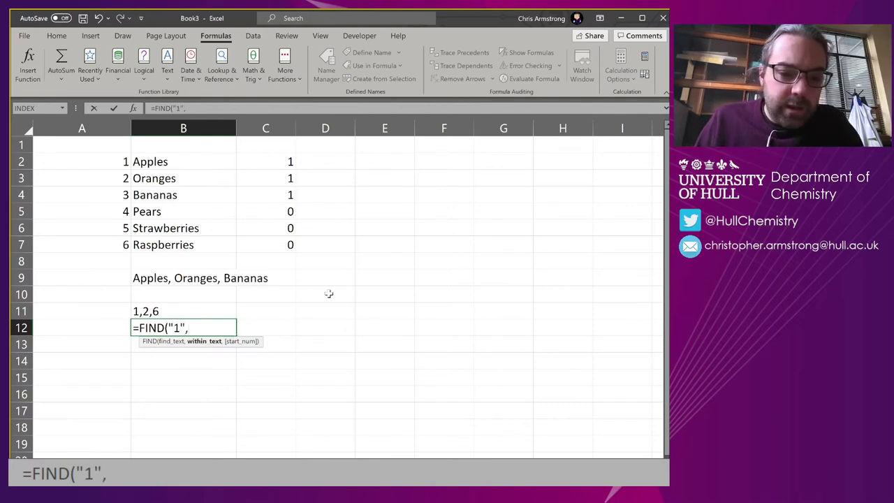
click(187, 308)
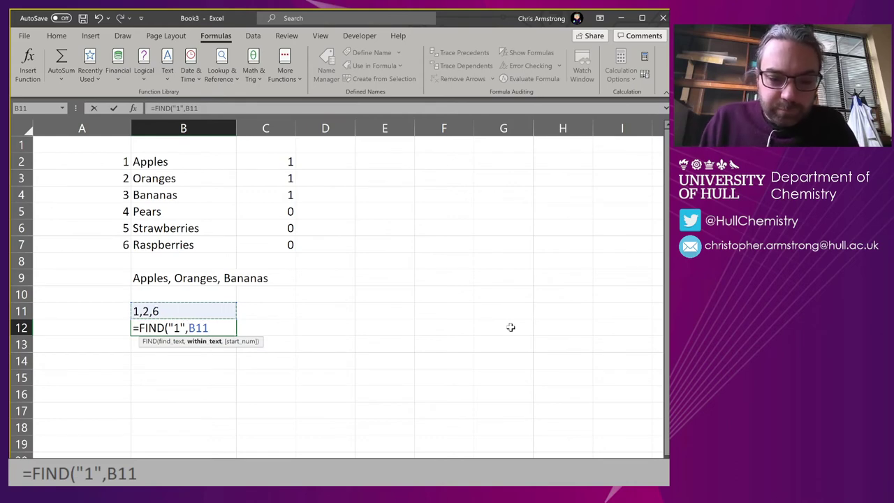
text())
key(Return)
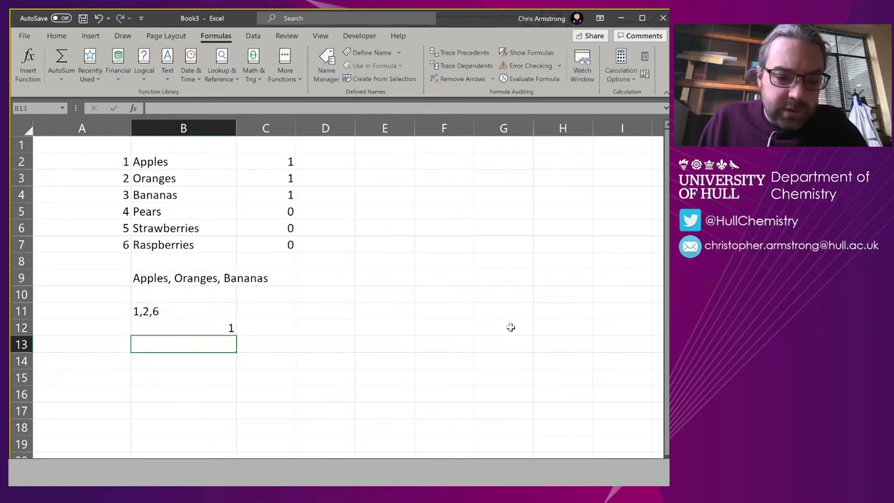
- Change the search text of the FIND formula in B12 to "2"
key(Up)
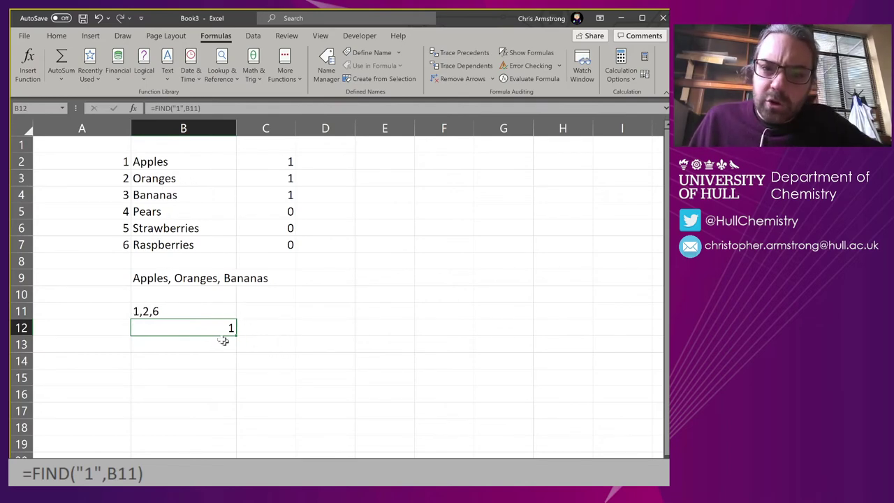
click(177, 108)
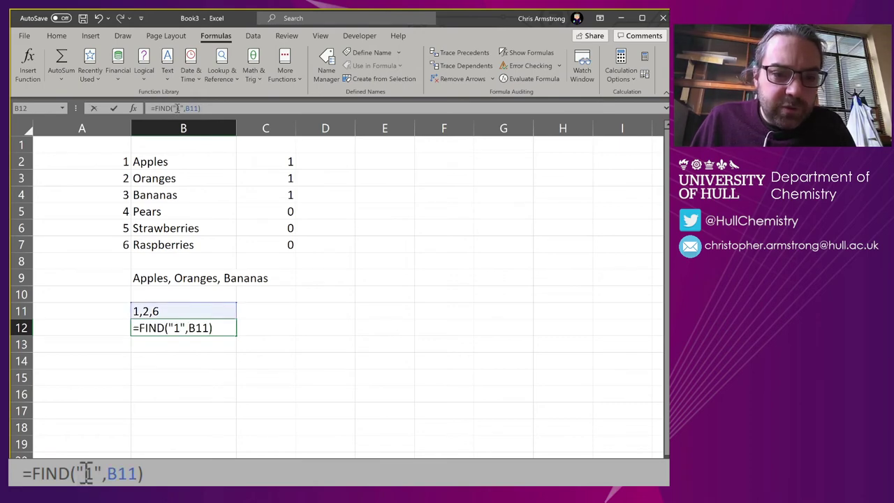
double_click(176, 108)
text(2)
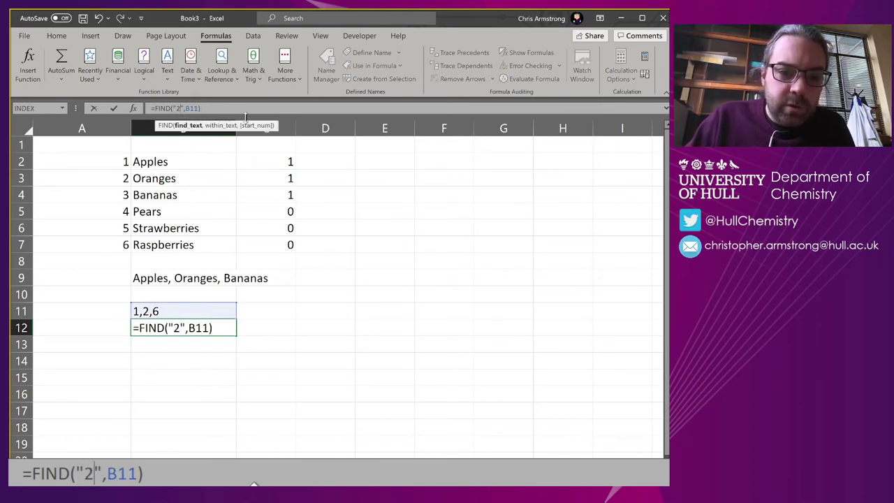
key(Return)
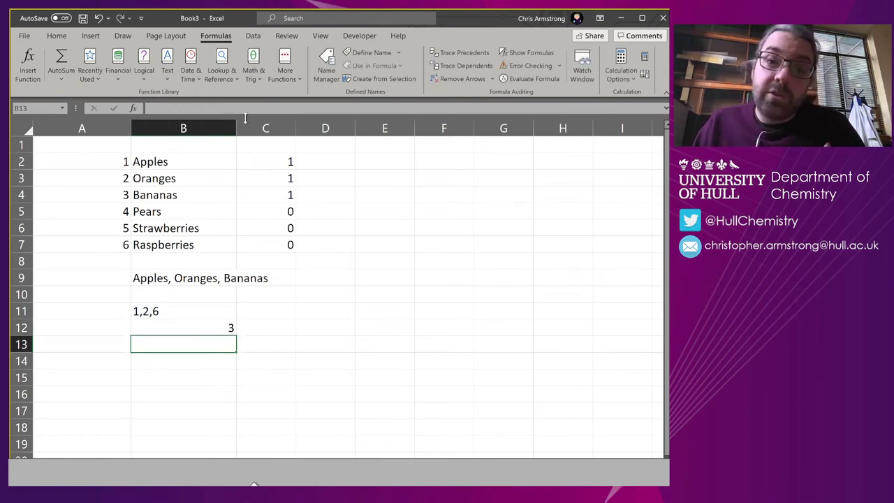
- Remove the commas from the code list in B11 so it reads 126
click(143, 312)
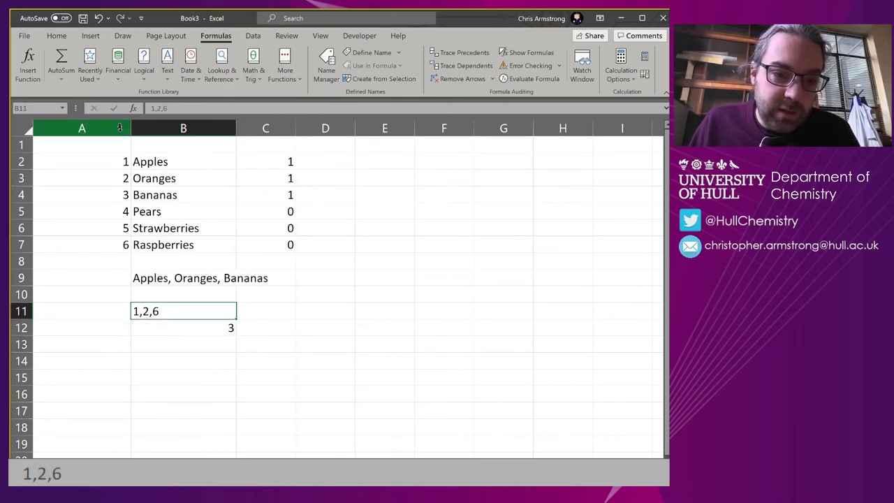
click(159, 110)
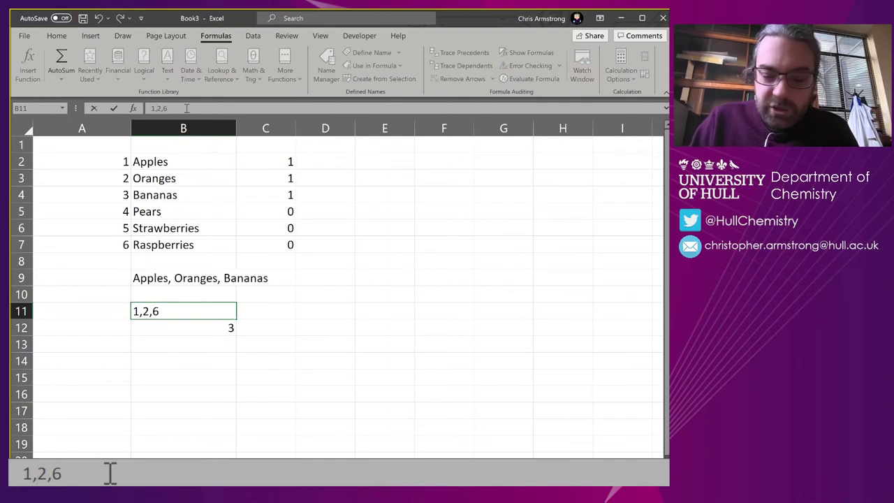
key(BackSpace)
key(Right)
key(Delete)
key(Return)
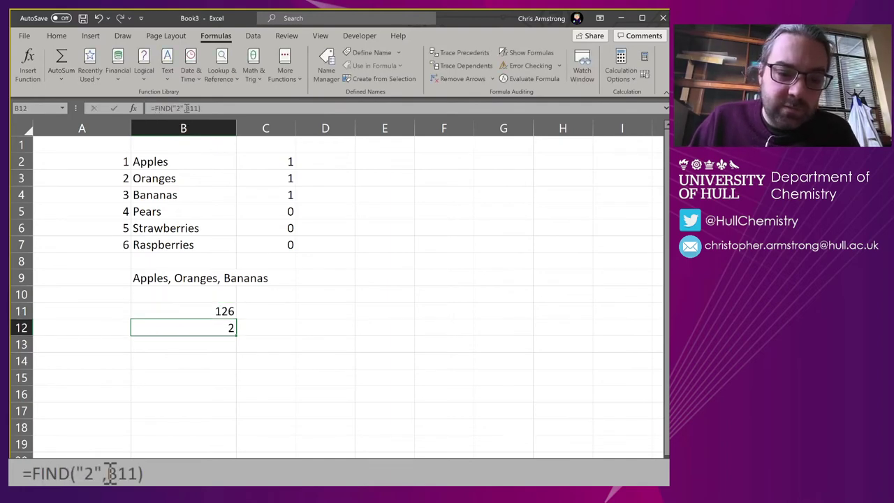
- Replace the code list in B11 with 1,3,6 and look over the FIND formula in B12 without changing it
click(182, 312)
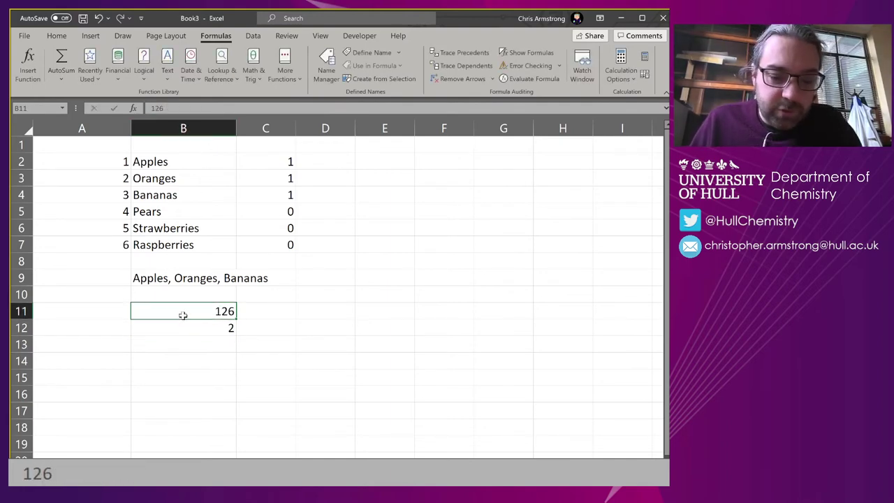
text(1,3,6)
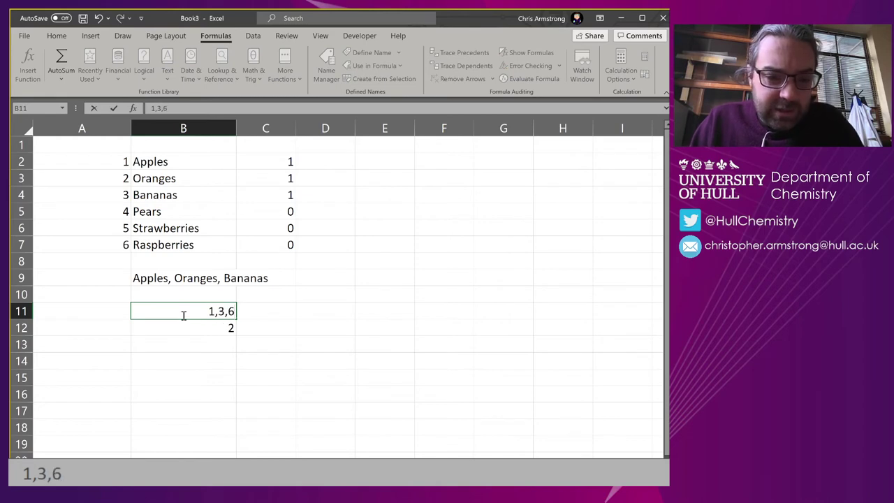
key(Return)
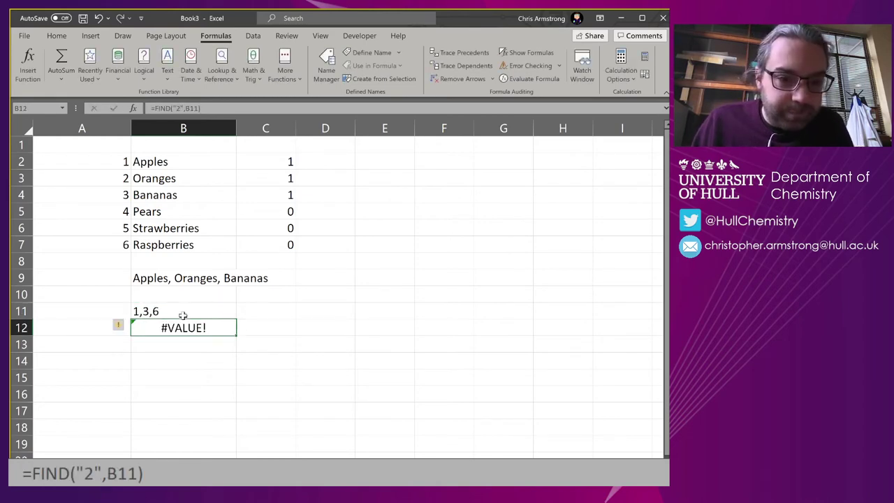
click(203, 108)
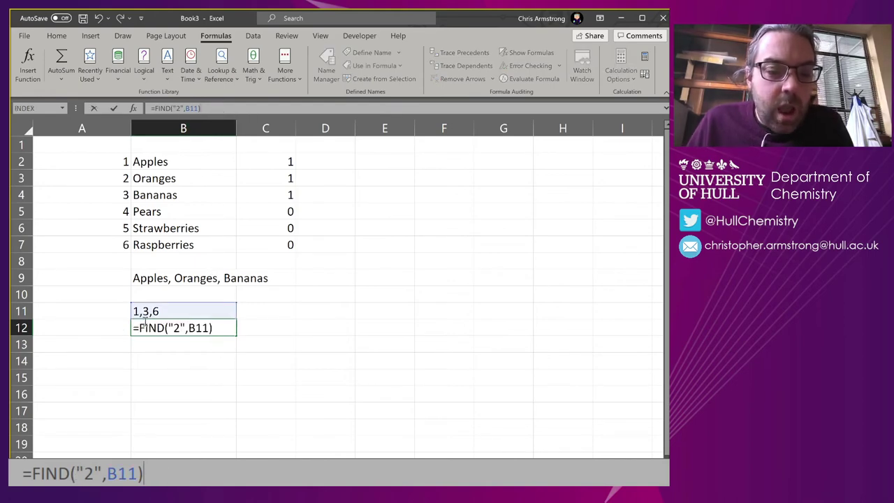
key(Escape)
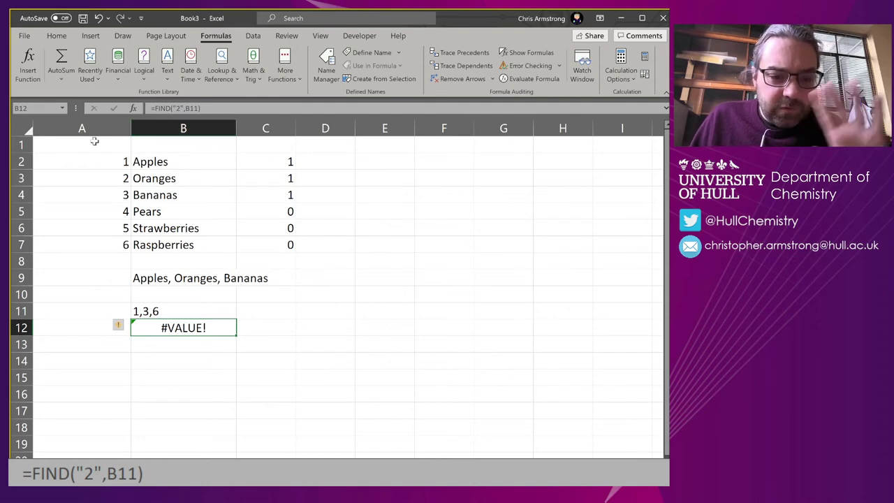
- Replace the search text in B12 with the number range, making the formula =FIND(A2:A7,B11), and select B12
click(175, 109)
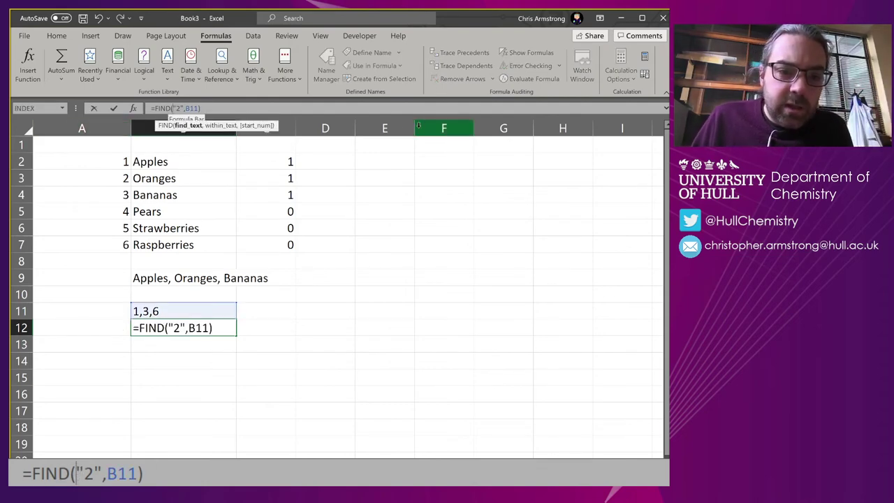
key(Delete)
key(Delete)
key(Delete)
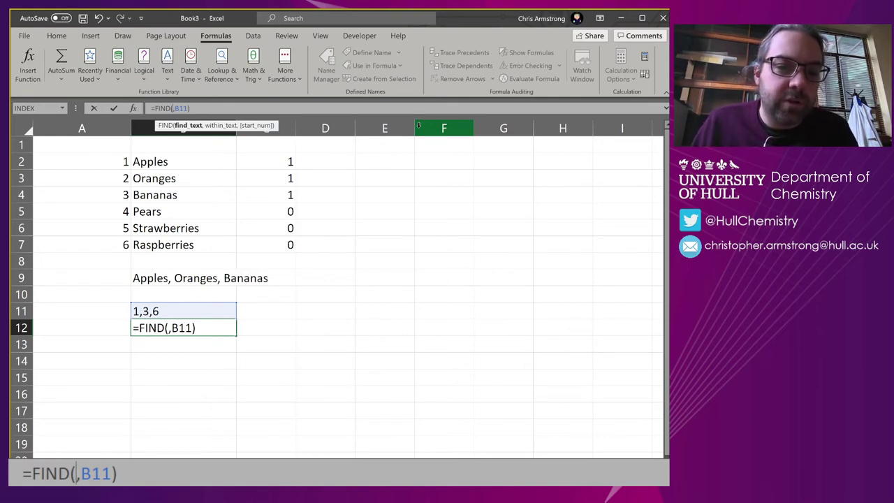
click(90, 156)
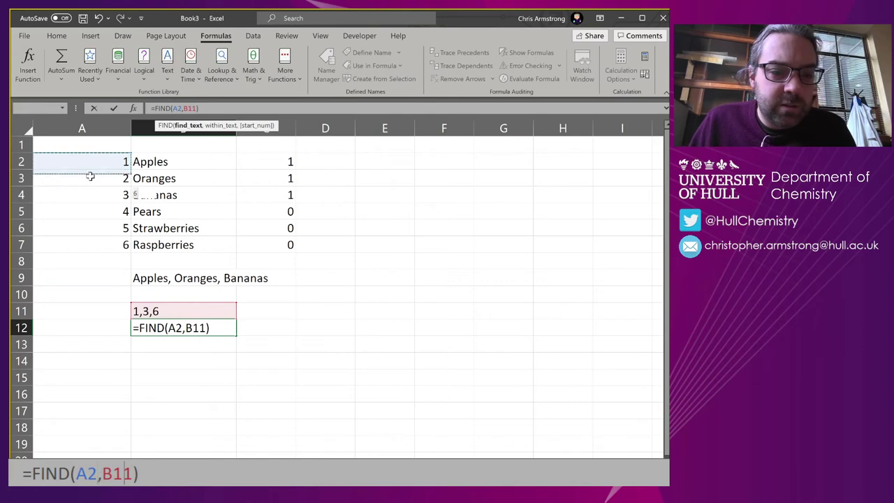
drag(90, 176, 81, 241)
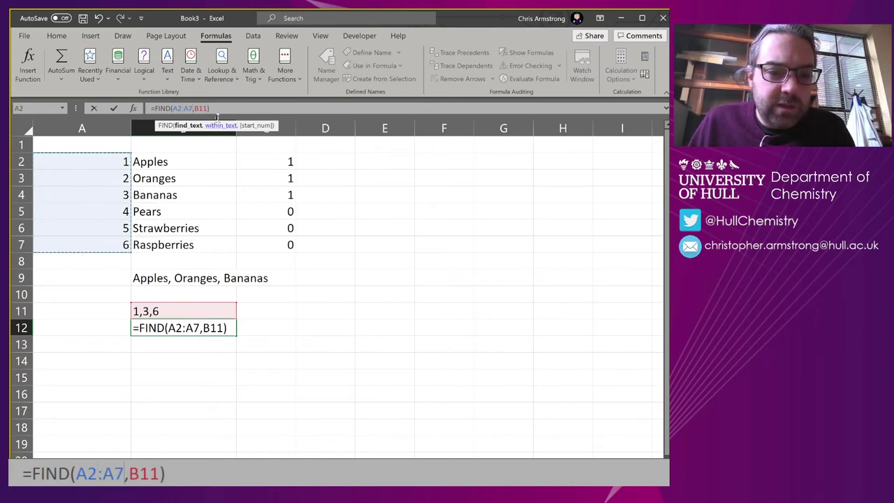
key(ctrl+Return)
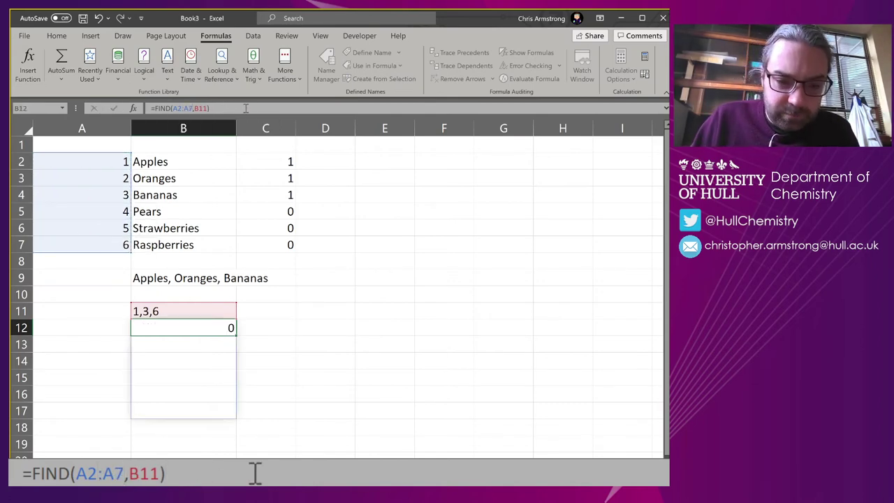
key(Return)
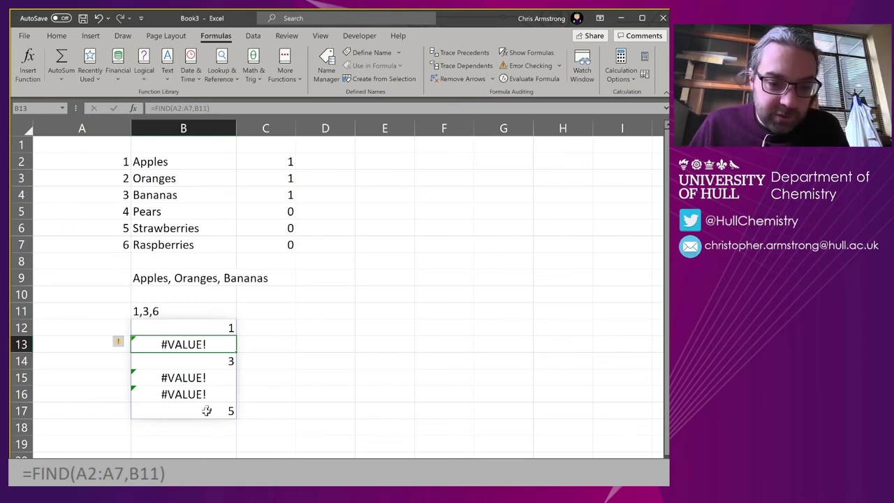
click(200, 328)
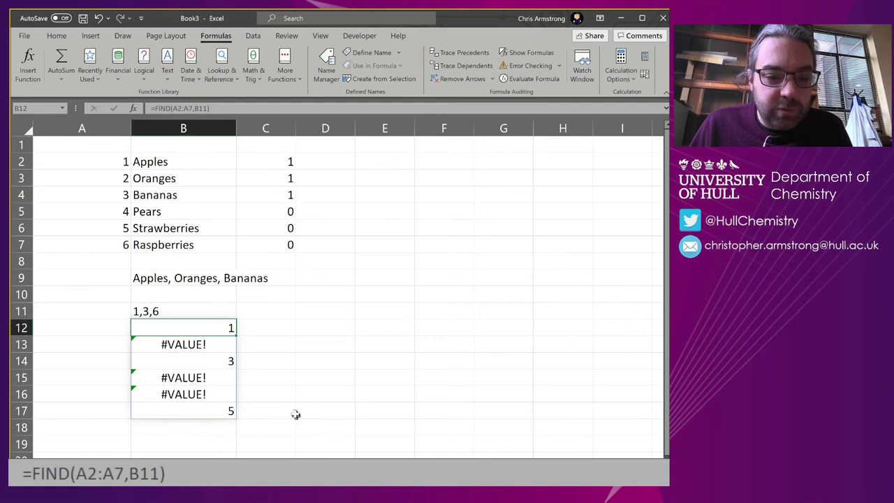
- Go through the FIND results in B13:B17 and compare them with the item numbers and the code list
click(185, 350)
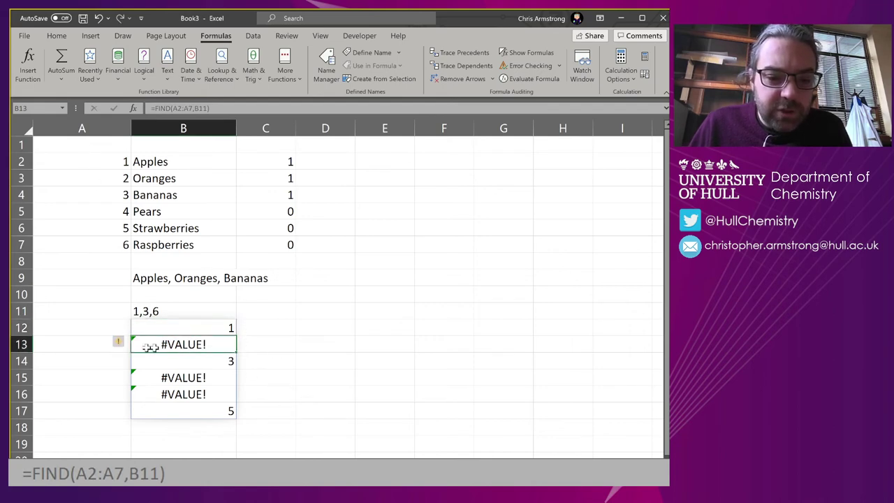
click(220, 360)
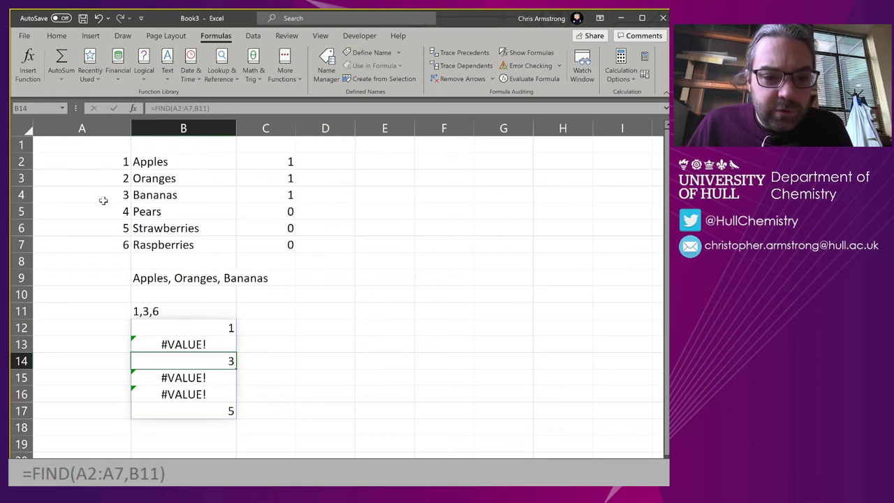
drag(199, 380, 198, 395)
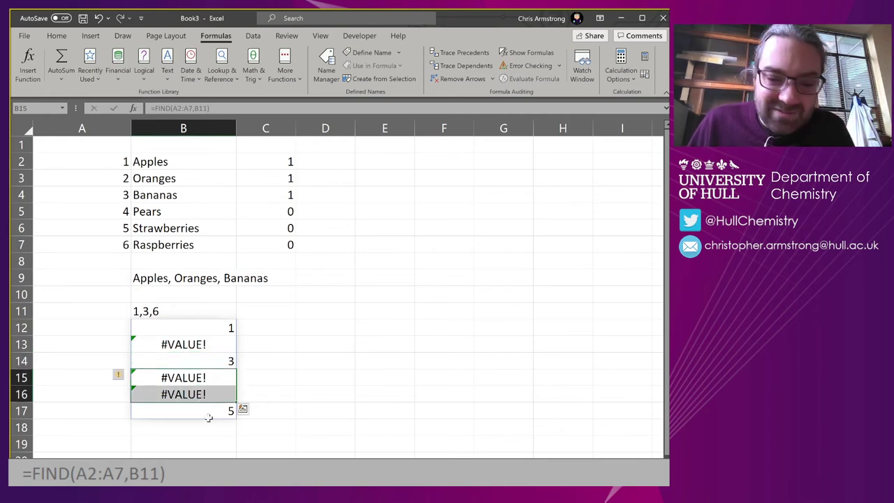
click(206, 416)
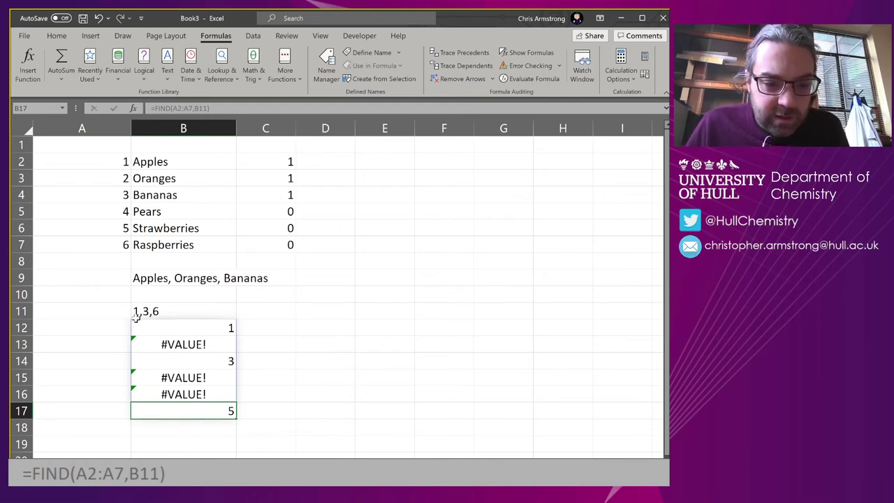
- Try the code list in B11 without commas as 136, and restore it to 1,3,6
click(178, 312)
text(136)
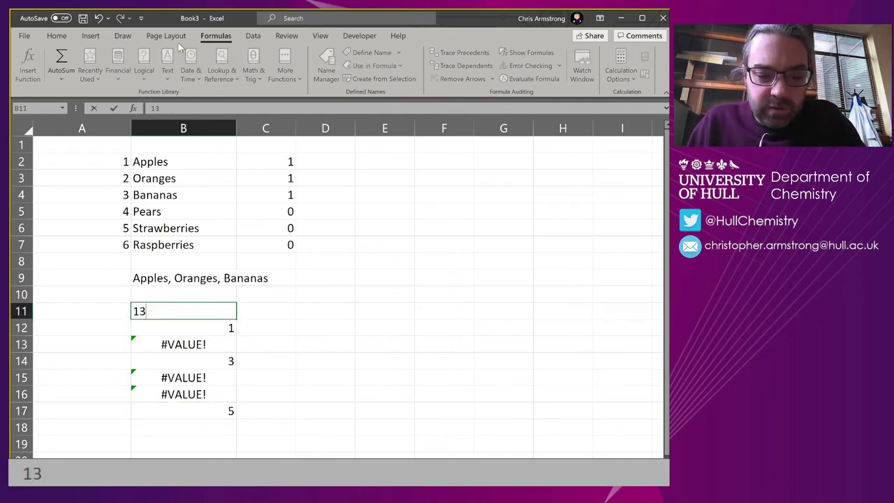
key(Return)
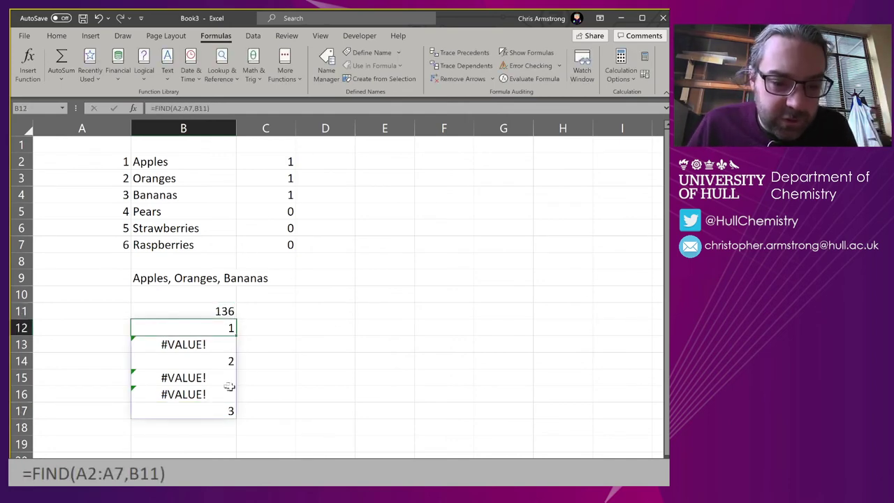
click(198, 312)
text(1,3,6)
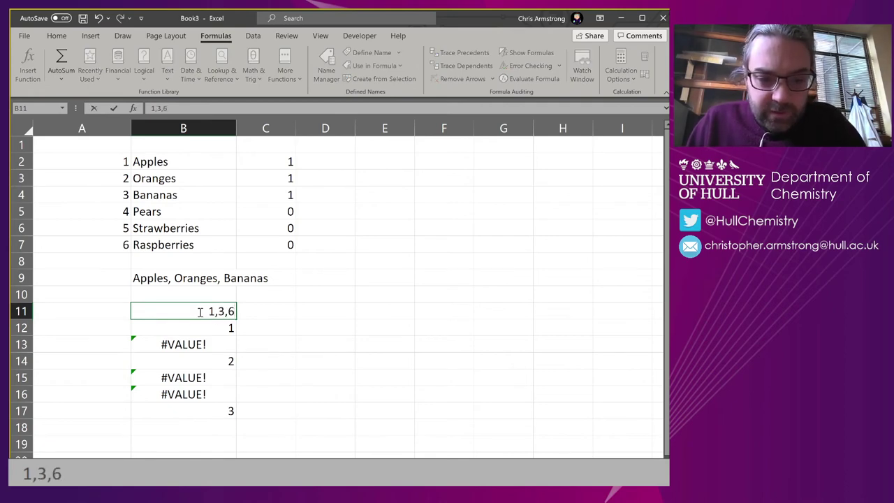
key(Return)
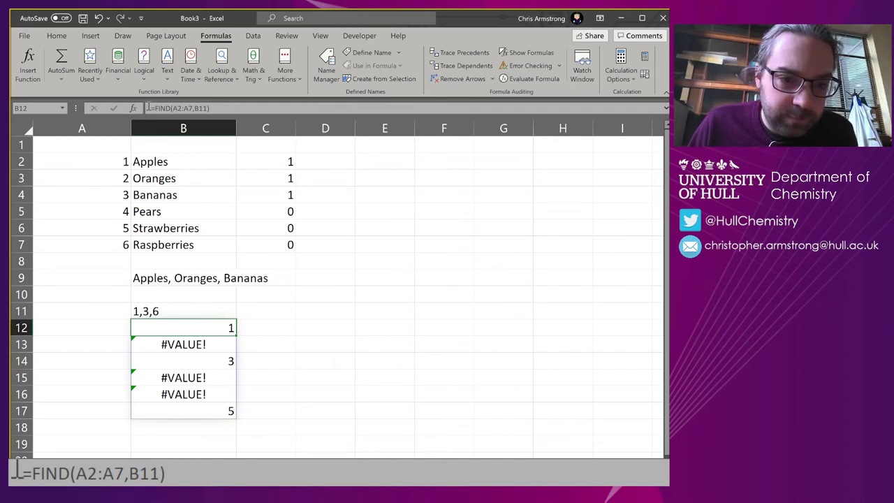
- Wrap the FIND formula in B12 in ISNUMBER, making it =ISNUMBER(FIND(A2:A7,B11))
click(255, 106)
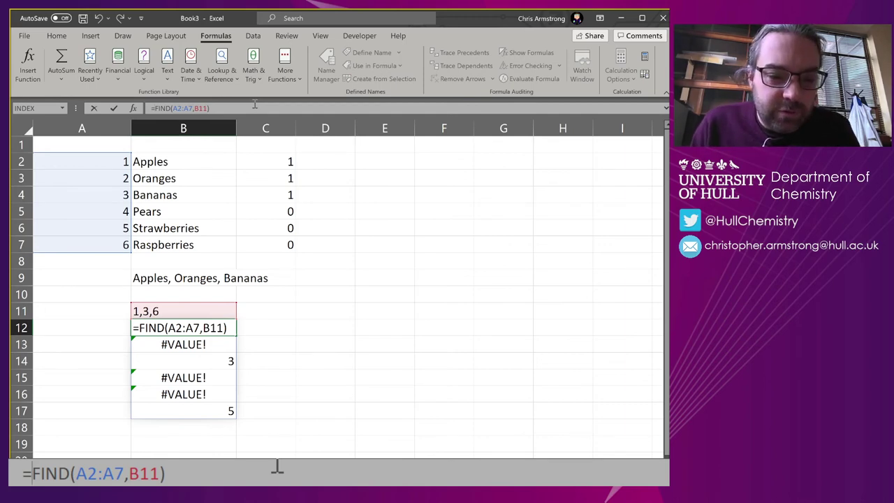
text(ISNU)
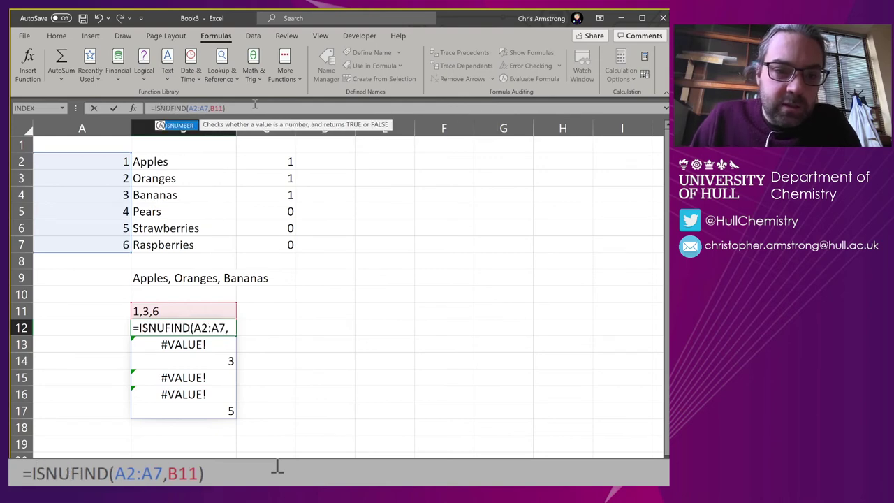
key(Tab)
click(257, 106)
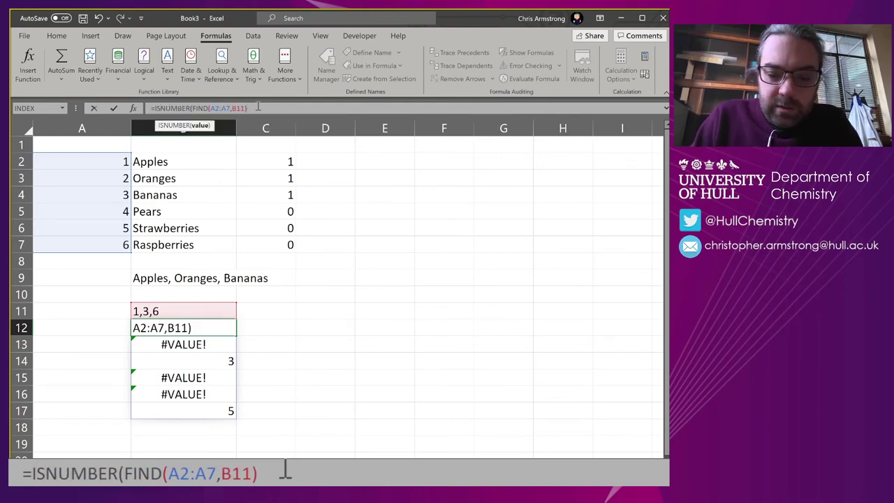
text())
key(Return)
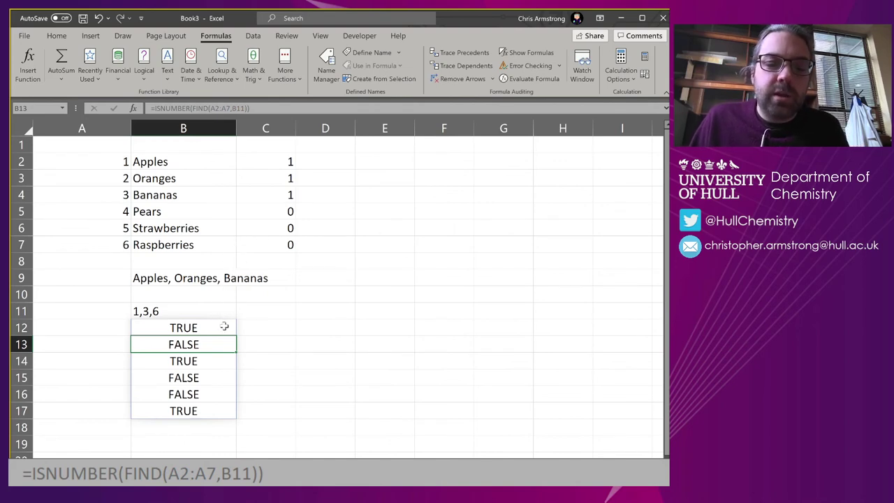
- Go through the ISNUMBER results in B12:B17 and compare them with the codes in B11
click(204, 328)
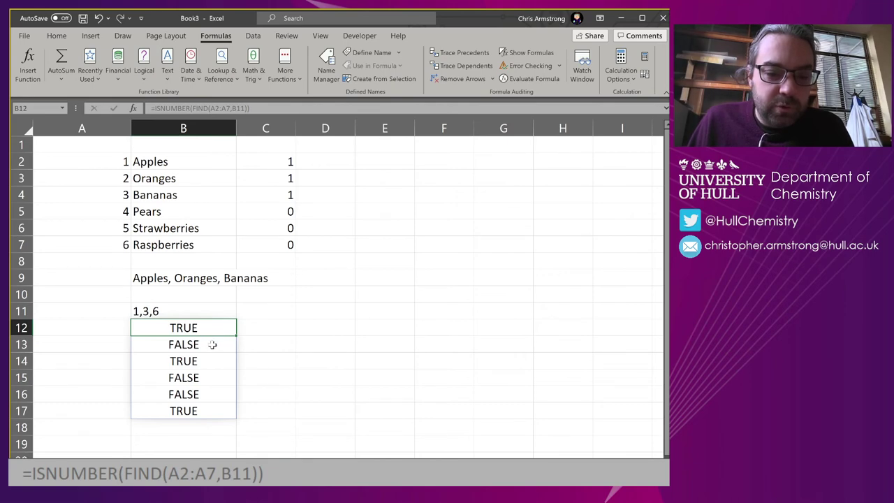
click(212, 344)
click(210, 361)
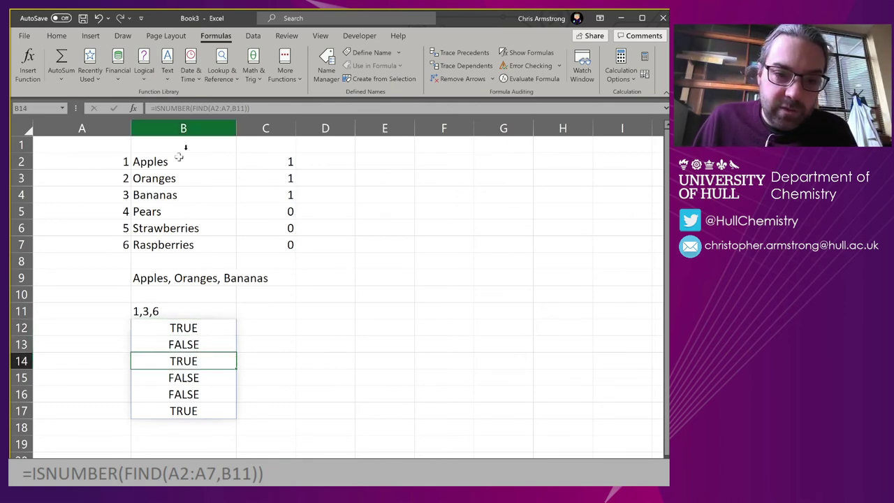
click(198, 380)
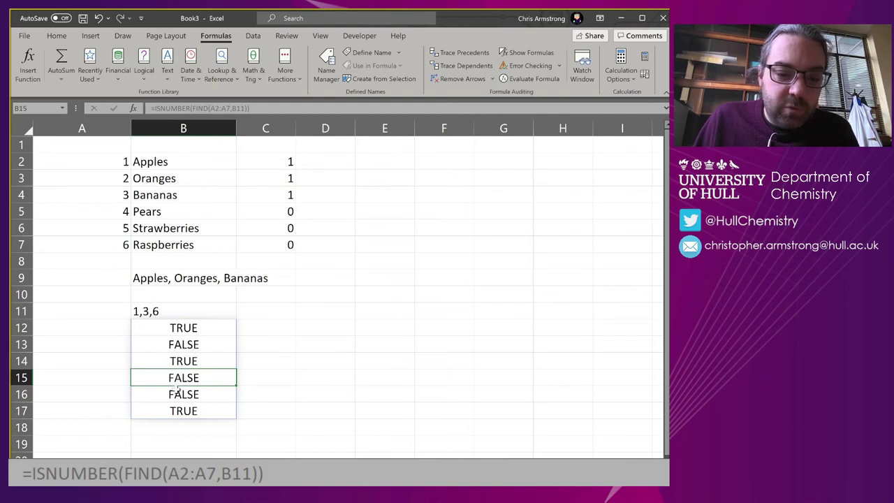
click(171, 409)
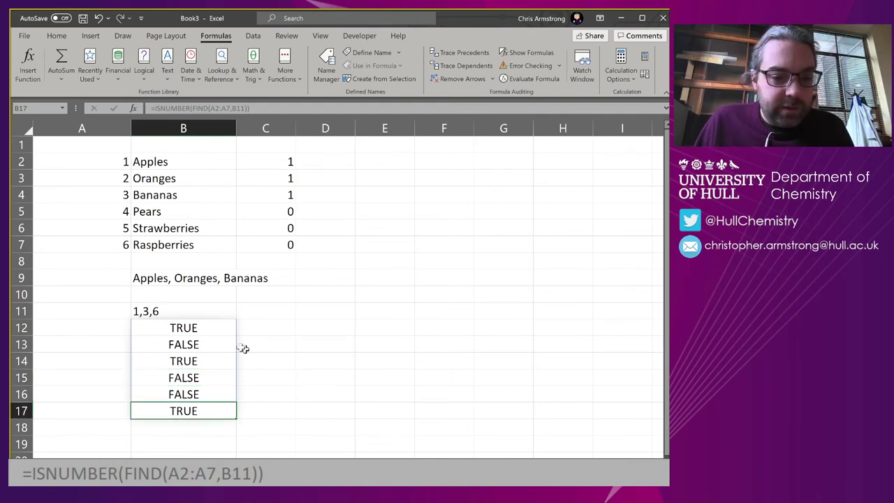
- Replace the C2:C7=1 test in B9's TEXTJOIN formula with the ISNUMBER(FIND(A2:A7,B11)) expression copied from B12
click(195, 327)
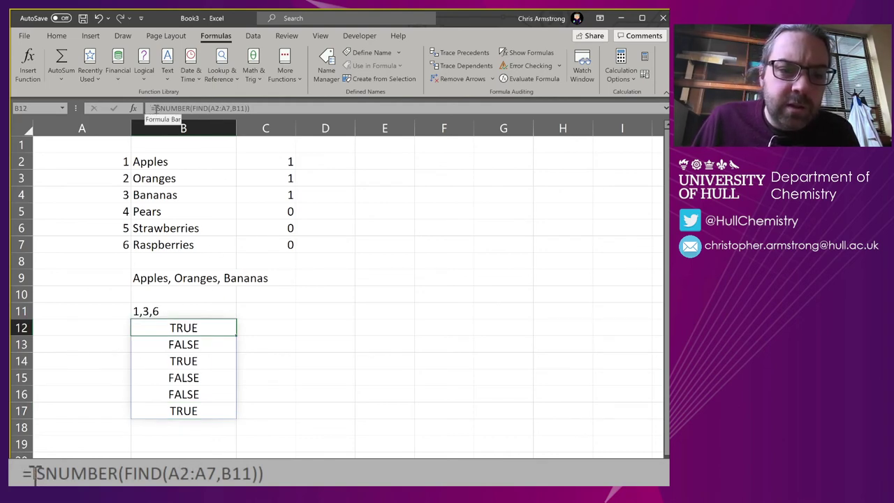
drag(154, 108, 250, 109)
key(ctrl+c)
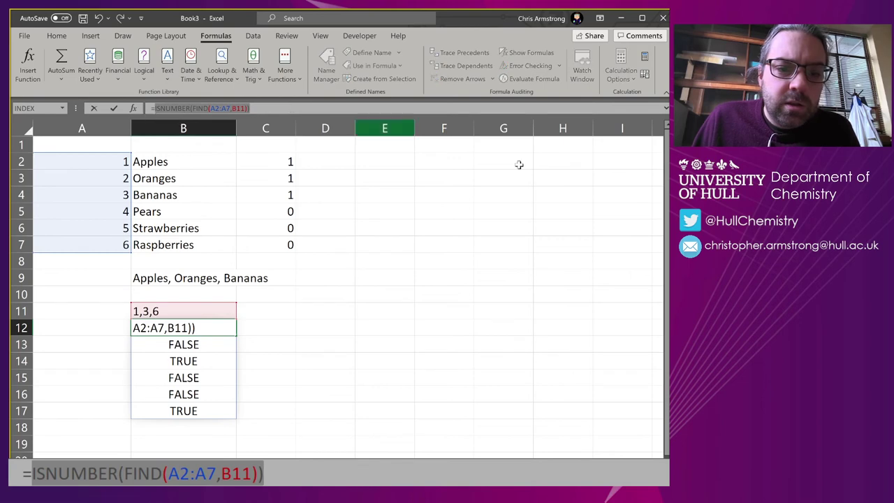
key(Escape)
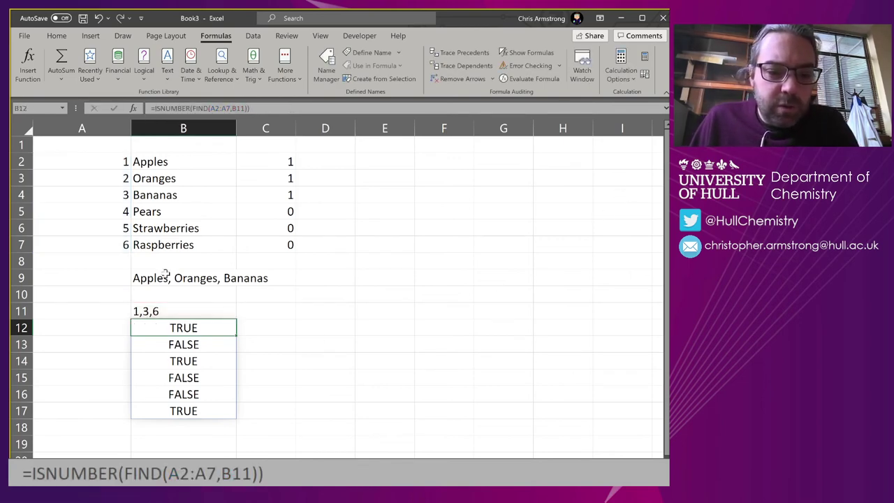
click(200, 281)
drag(226, 109, 254, 110)
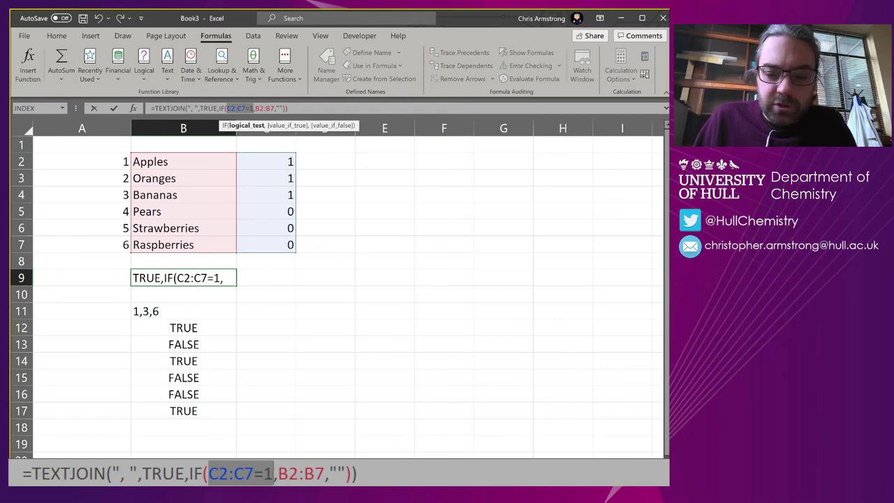
key(ctrl+v)
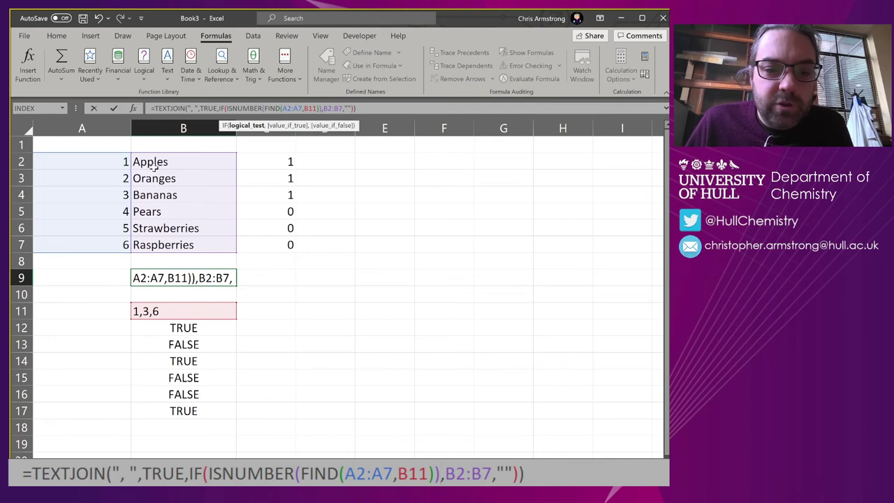
click(532, 473)
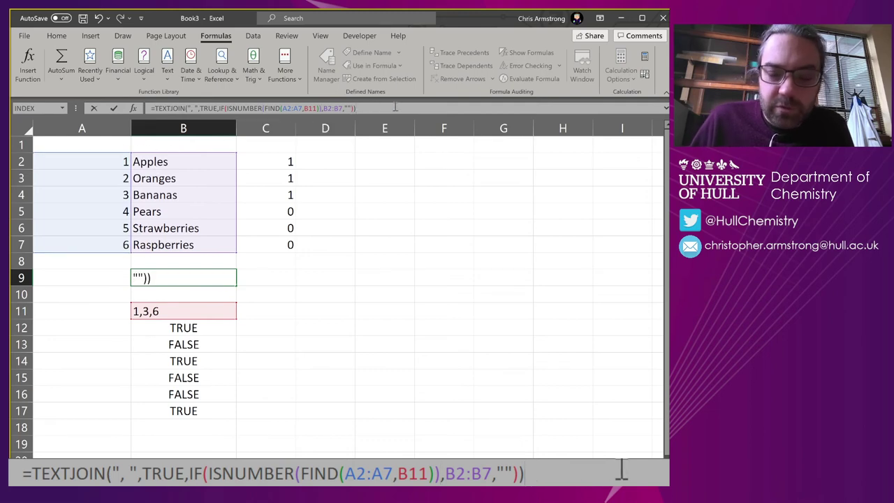
key(Return)
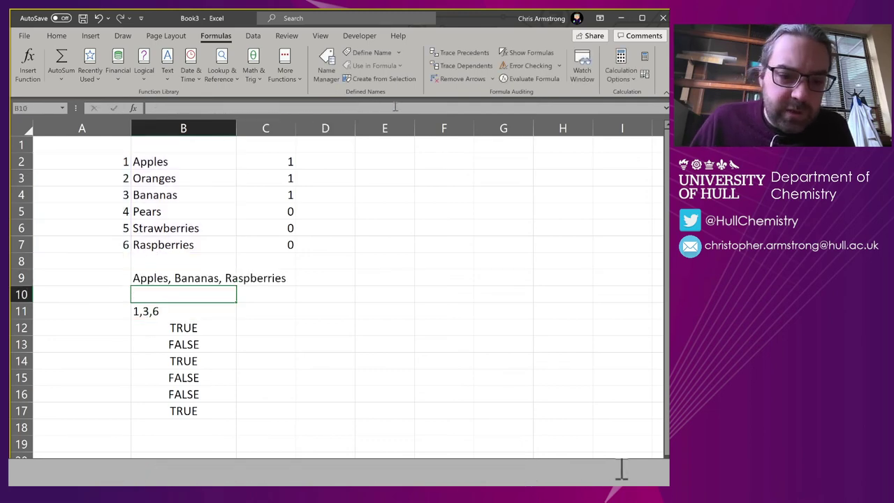
- Check the joined text in B9 and set the code list in B11 to 1
click(170, 283)
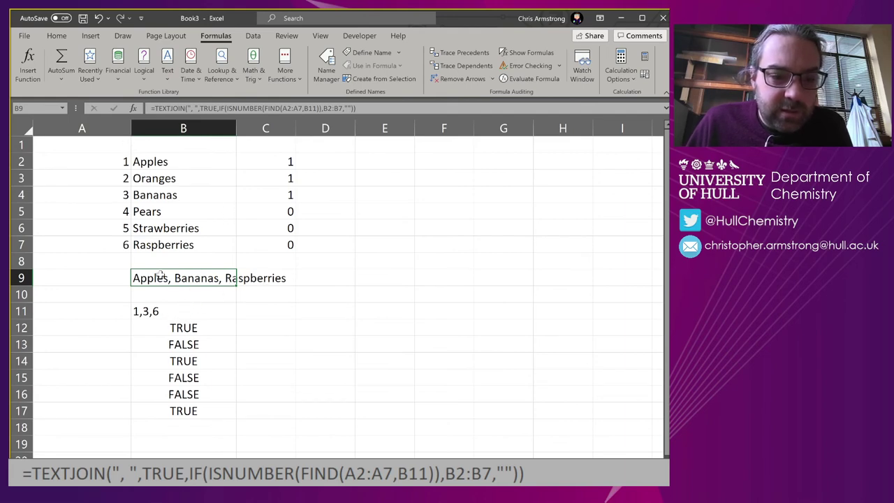
click(155, 312)
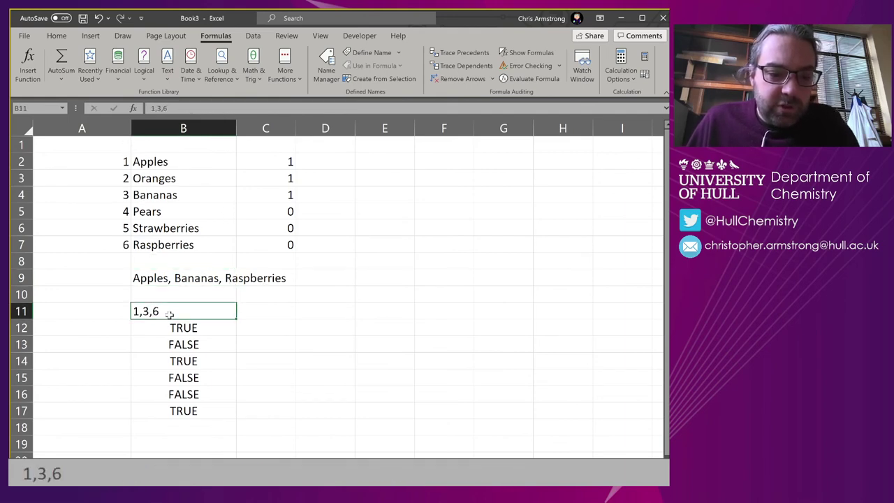
text(1)
key(Return)
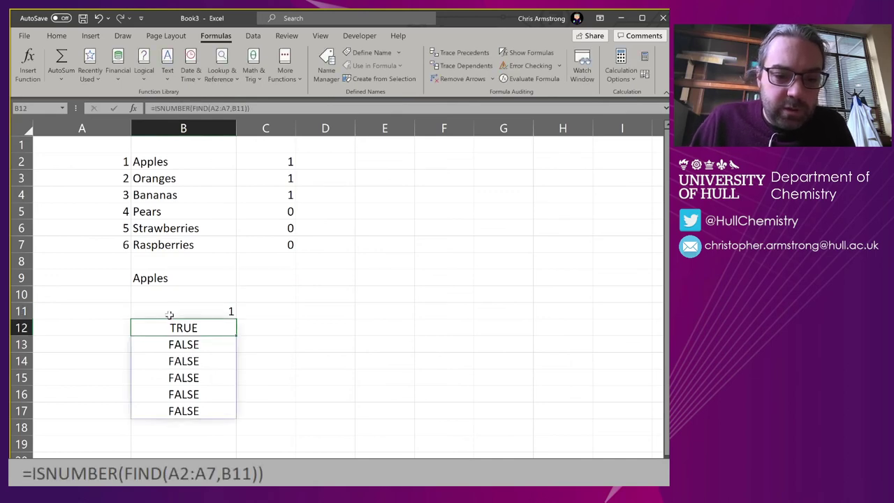
- Clear the ISNUMBER results in B12:B17 and move the code cell from B11 to A9, beside the joined text
shift+click(208, 412)
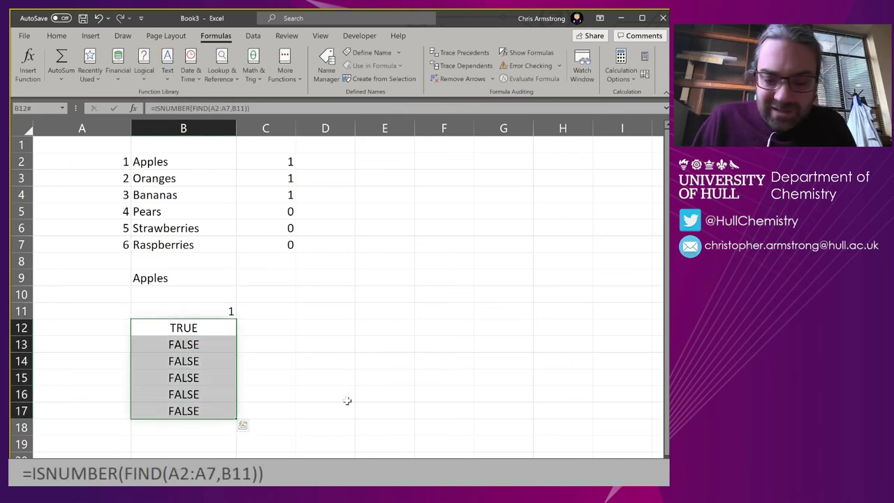
key(Delete)
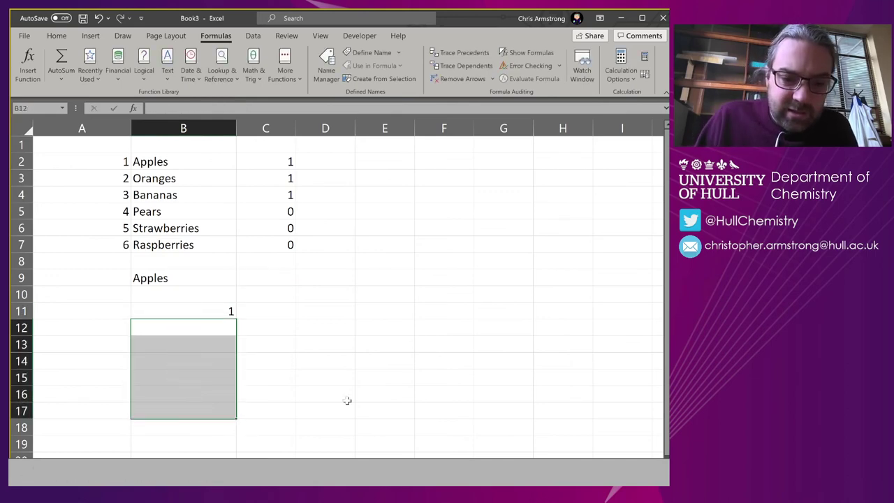
click(186, 315)
drag(218, 319, 112, 276)
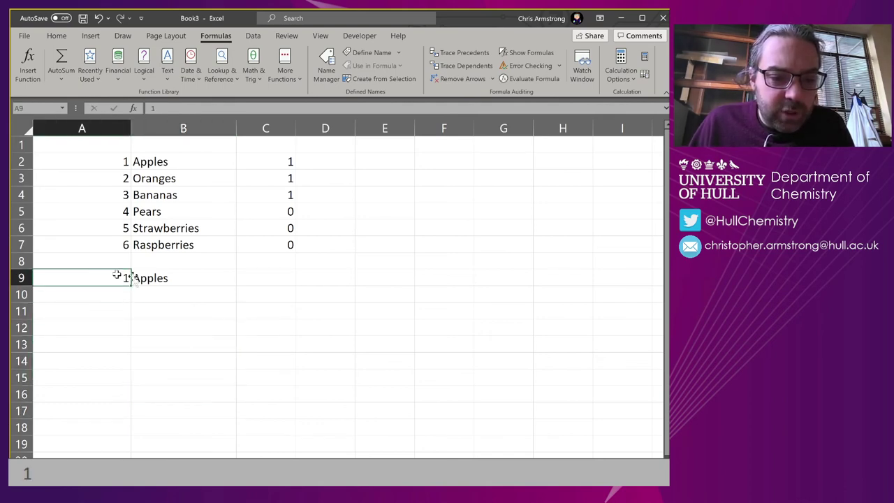
click(199, 280)
click(202, 301)
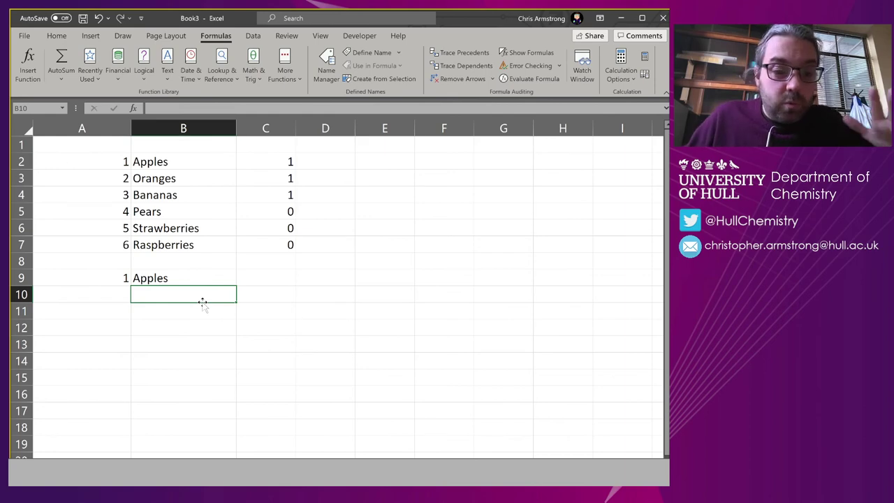
- Define the name codes for the number range A2:A7 with workbook scope, and open the Name Manager
drag(104, 161, 95, 246)
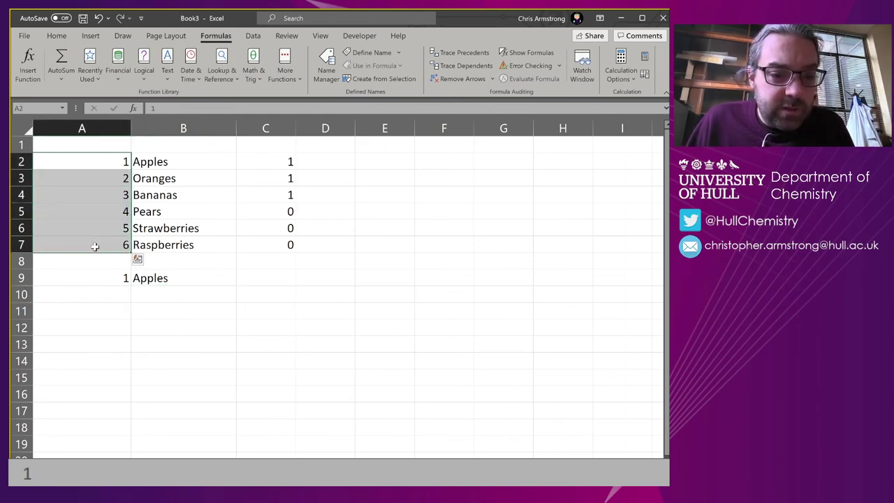
right_click(103, 193)
click(139, 454)
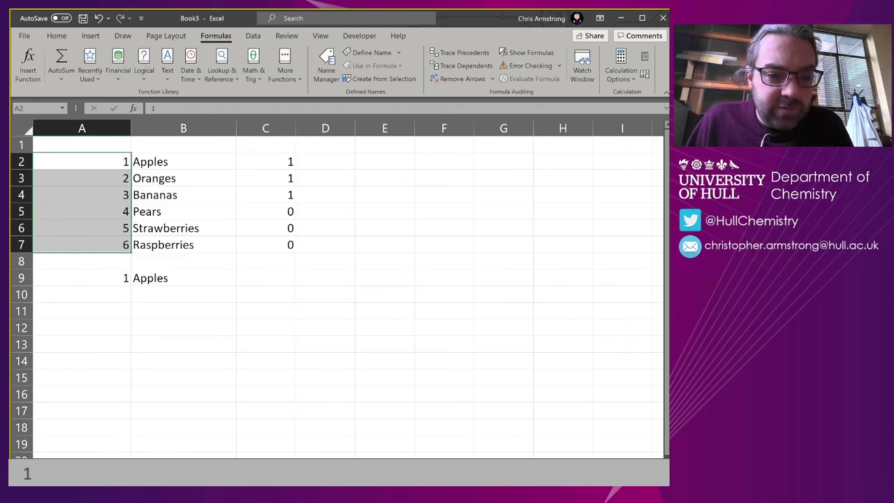
text(codes)
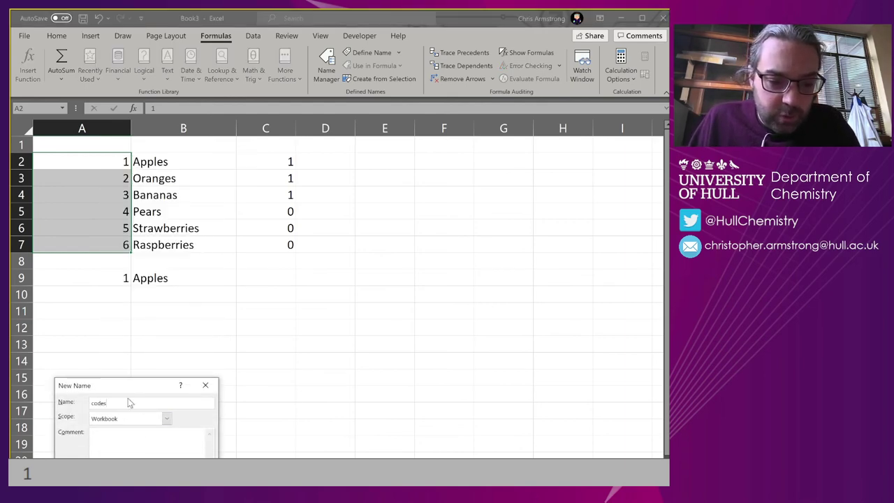
drag(139, 385, 444, 163)
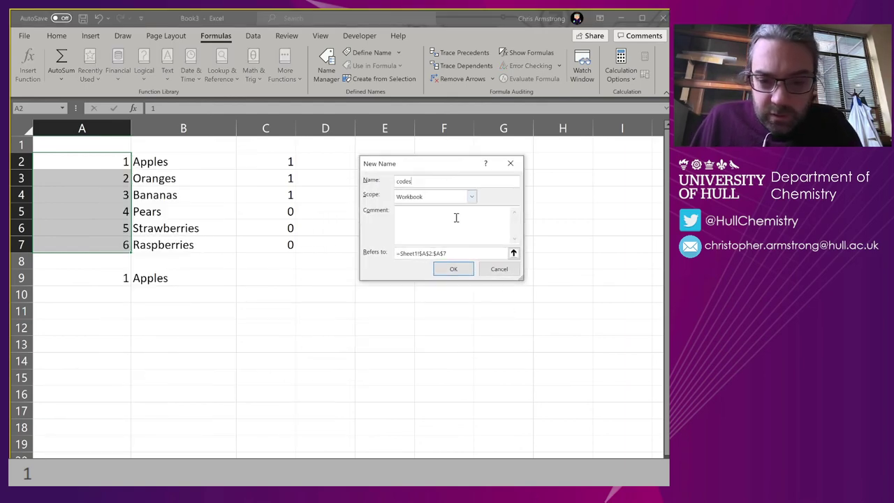
click(451, 270)
click(324, 228)
click(327, 64)
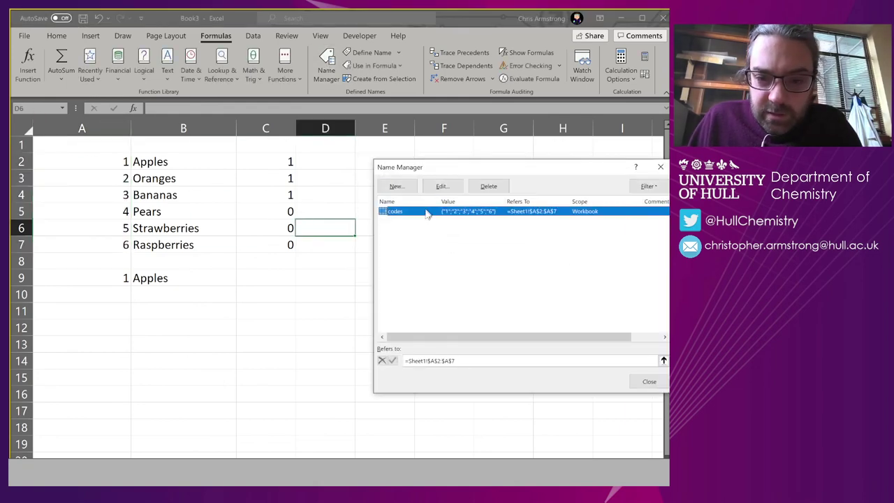
- Close the Name Manager and define the name fruits for the fruit list B2:B7 with workbook scope
click(648, 381)
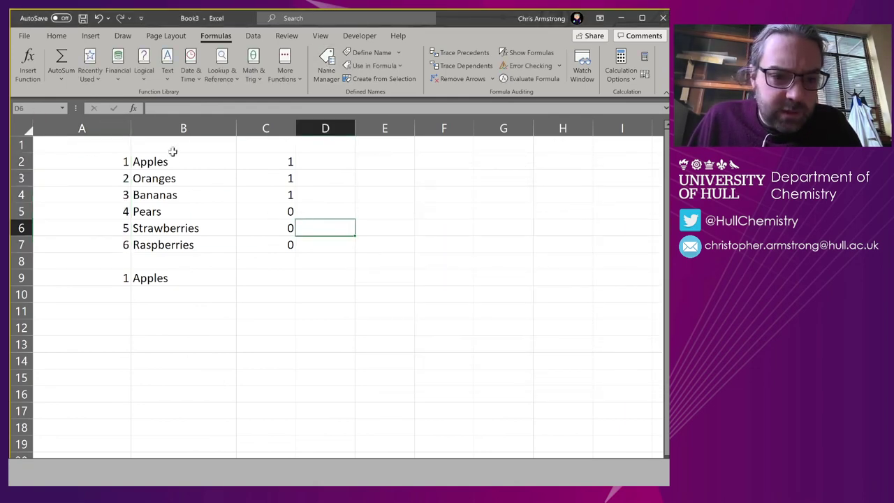
drag(174, 160, 184, 248)
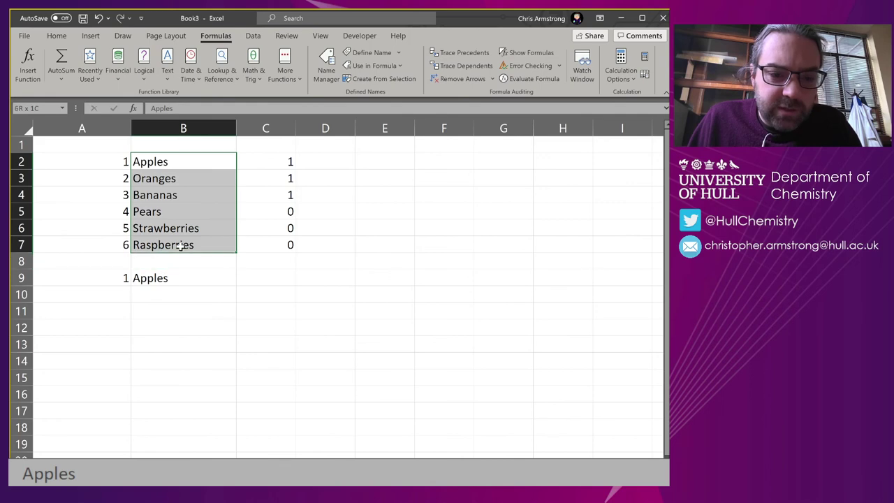
right_click(196, 166)
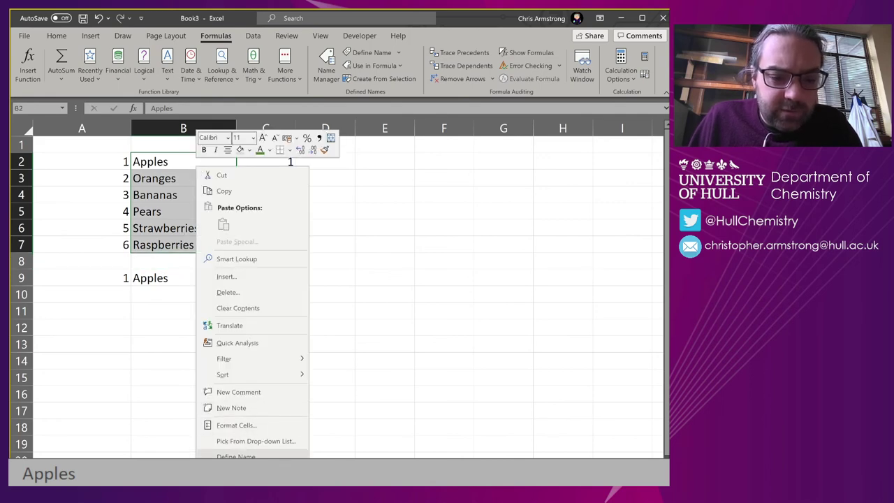
click(230, 454)
text(fruits)
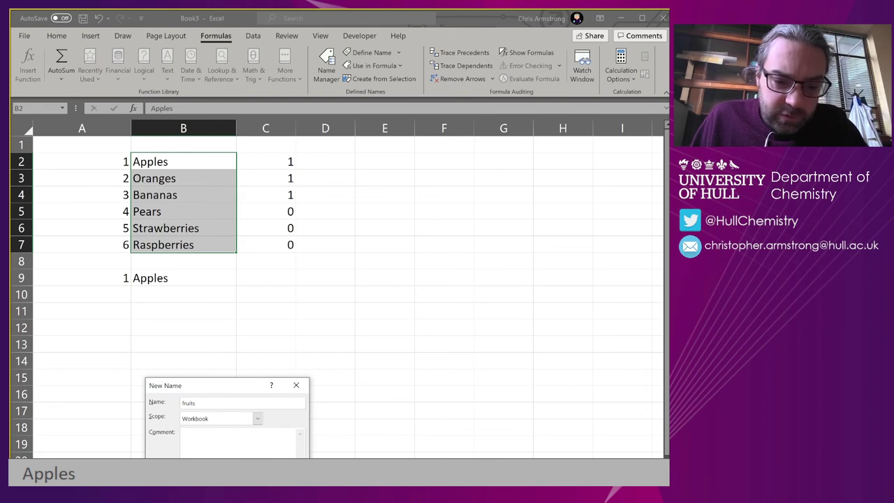
key(Return)
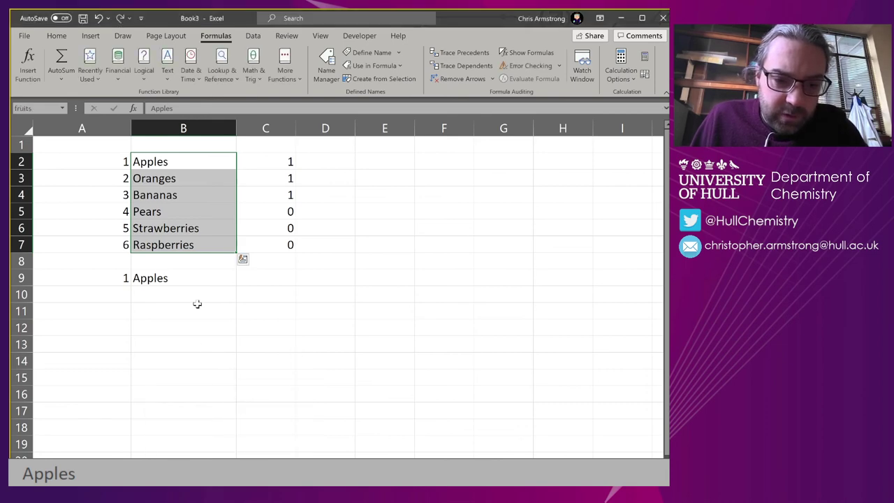
- Replace the A2:A7 reference in the FIND part of B9's formula with the named range codes
click(187, 278)
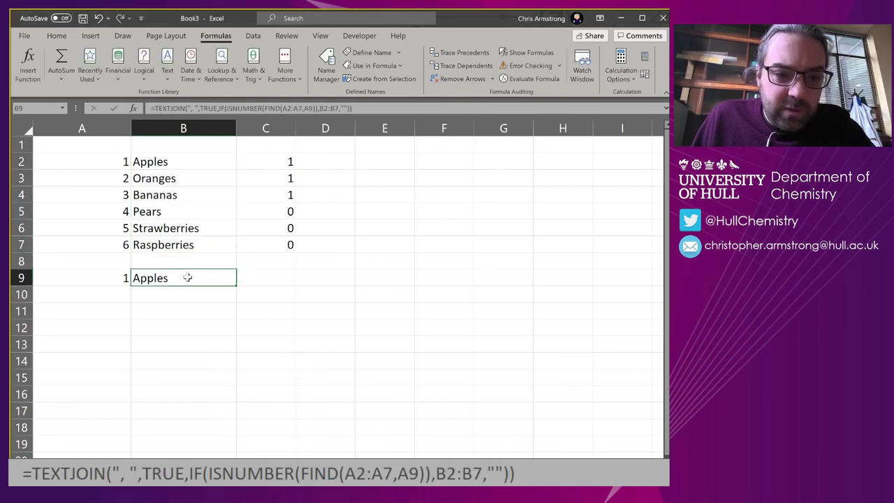
double_click(288, 109)
key(shift+Right)
key(shift+Right)
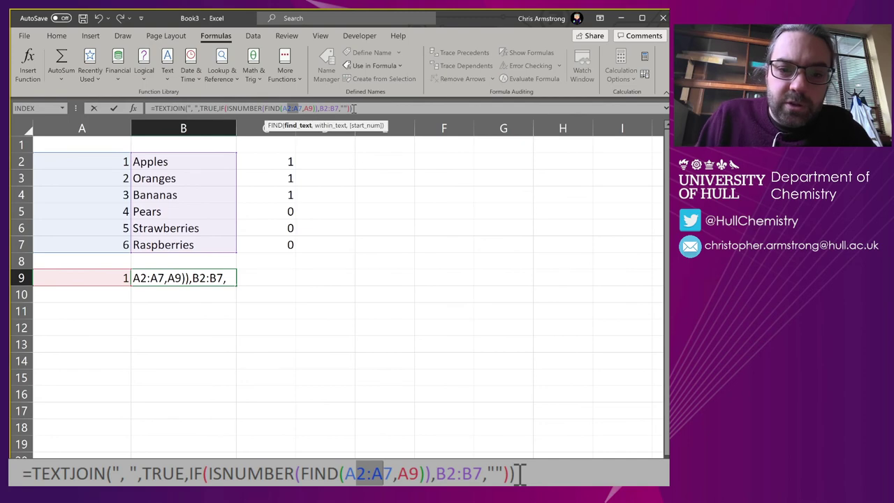
key(BackSpace)
key(BackSpace)
key(Delete)
text(code)
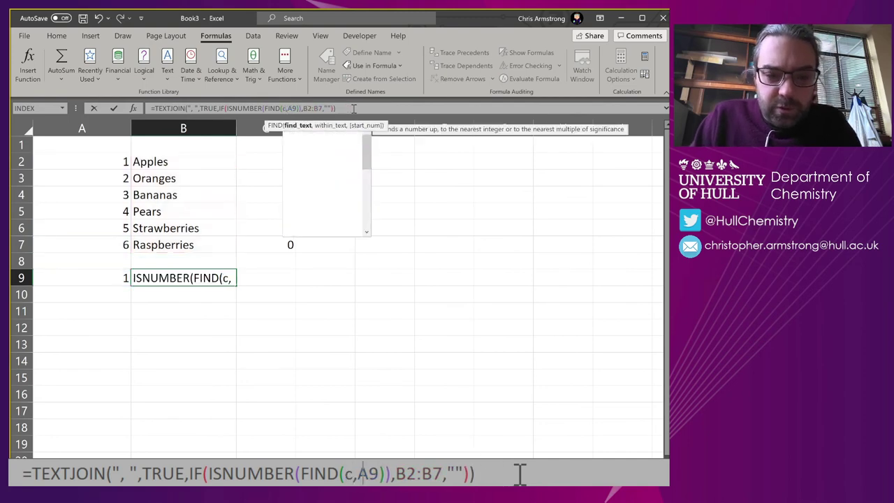
key(Down)
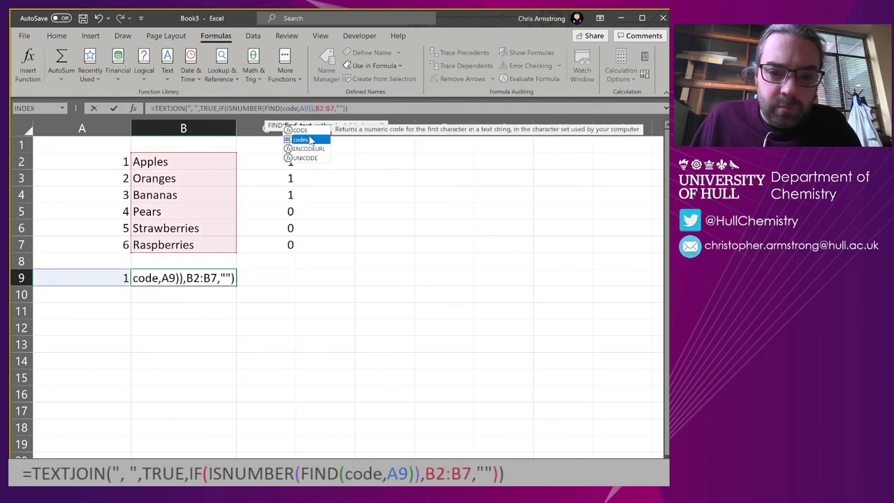
key(Tab)
- Replace the B2:B7 reference in B9's formula with the named range fruits and commit the formula
drag(431, 475, 472, 477)
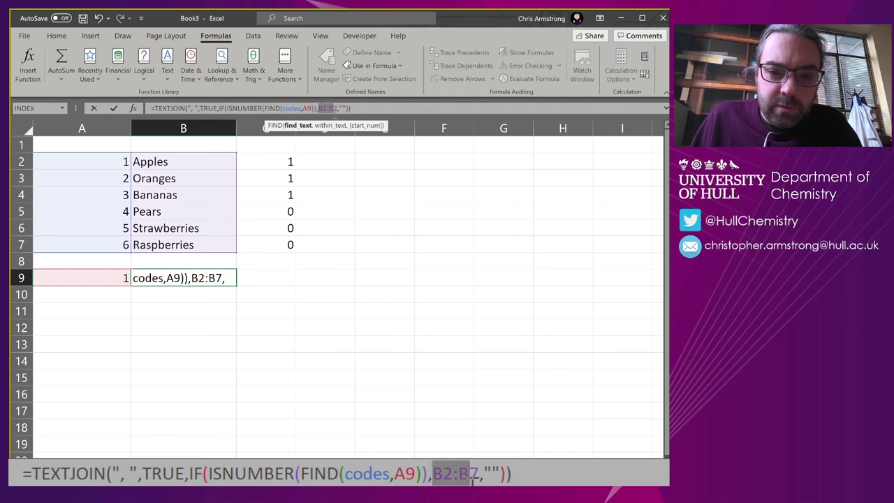
text(fruits)
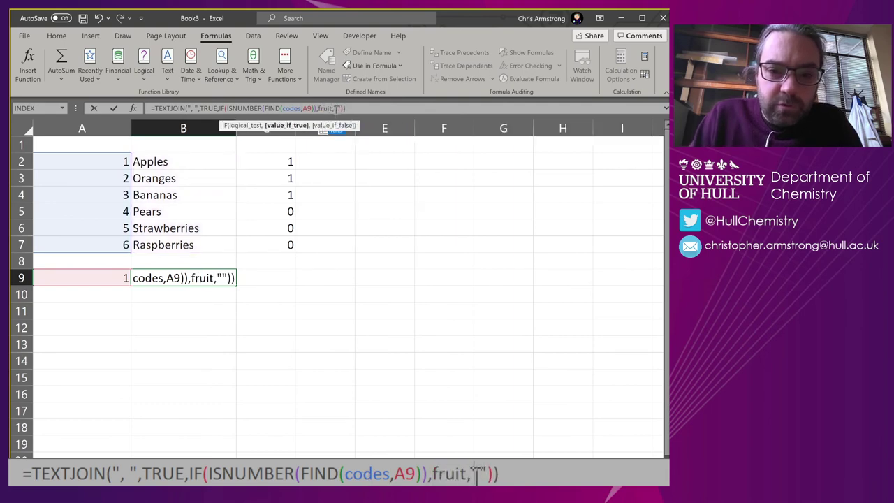
key(Return)
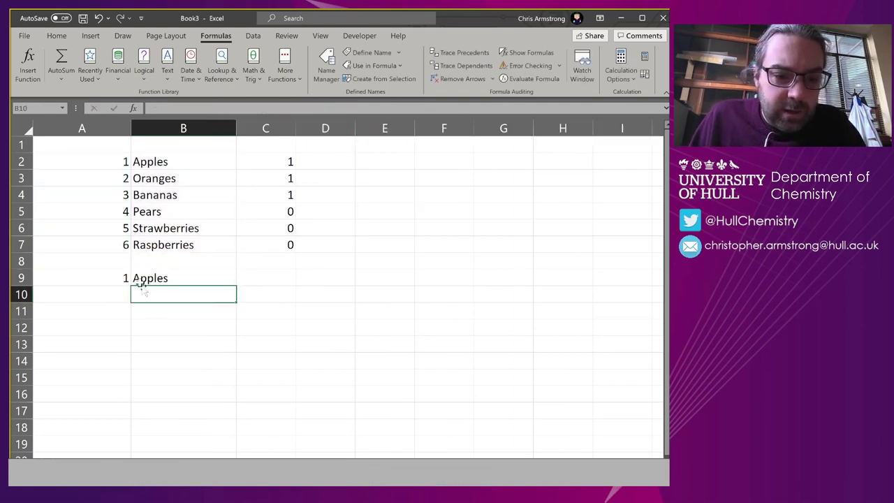
- Set the code in A9 to 12 to test the named-range formula
click(104, 274)
text(12)
key(Return)
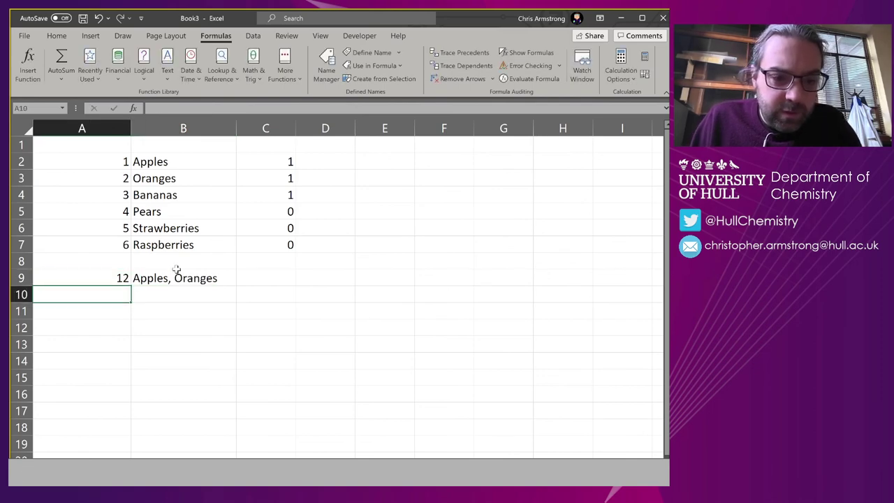
- Compare the names in B9's formula with the code range A2:A7 and the fruit range B2:B7
click(178, 271)
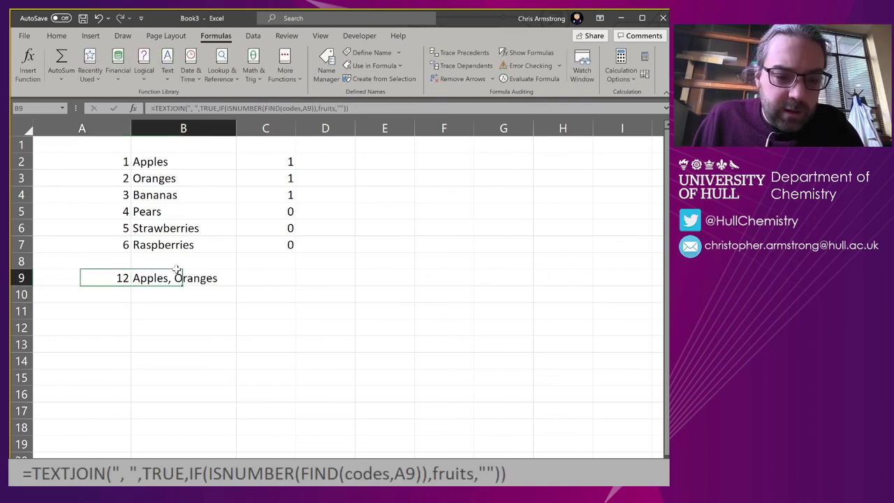
click(100, 162)
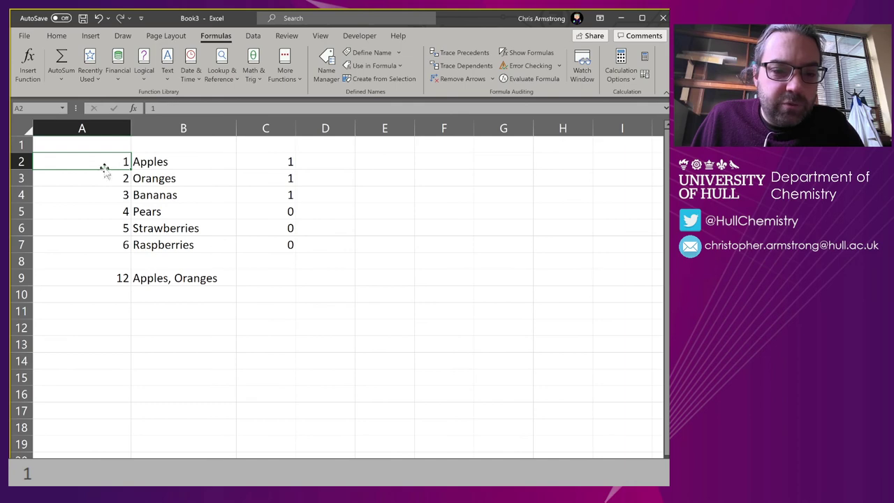
drag(104, 169, 106, 245)
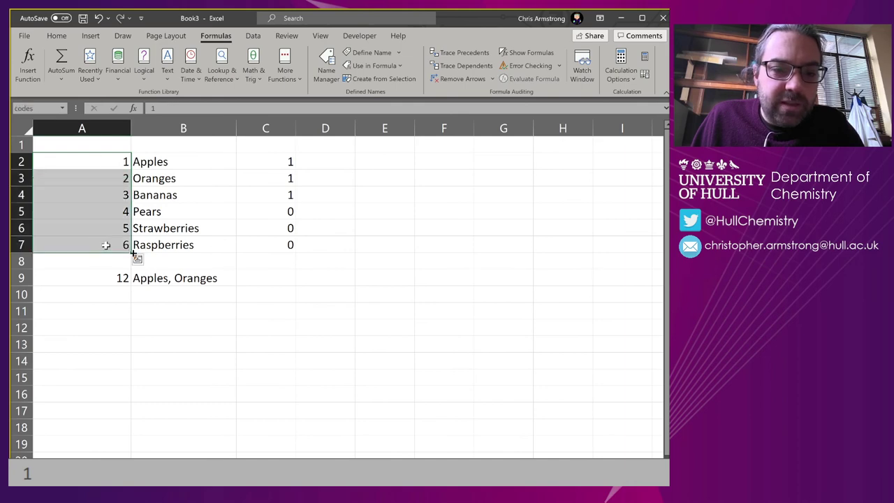
click(190, 278)
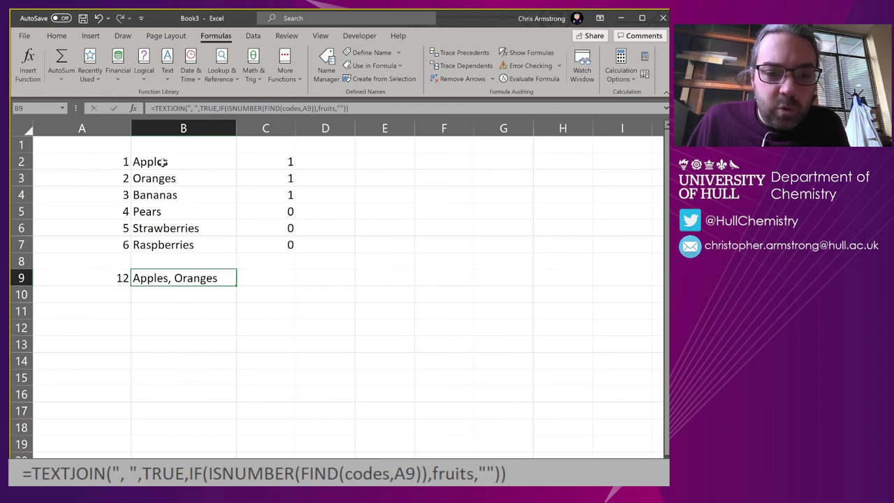
drag(160, 162, 162, 244)
click(196, 277)
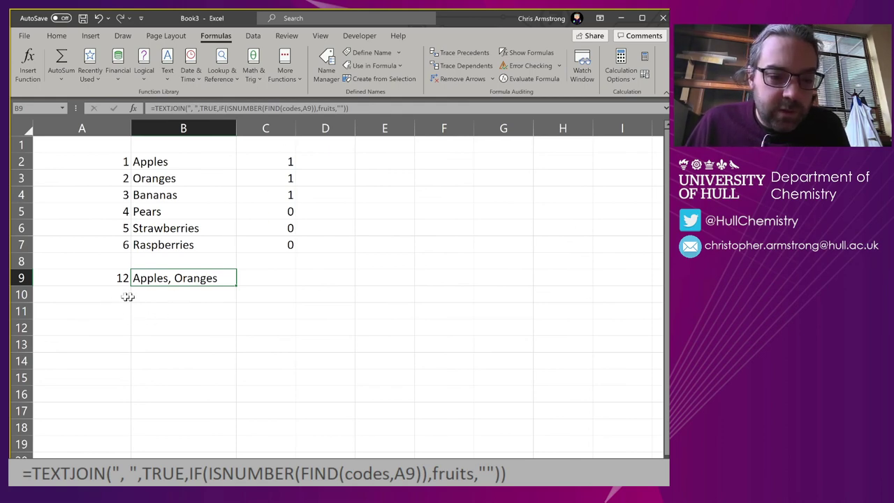
- Enter the codes 123, 4 and 56 in cells A10 to A12
click(102, 296)
text(123)
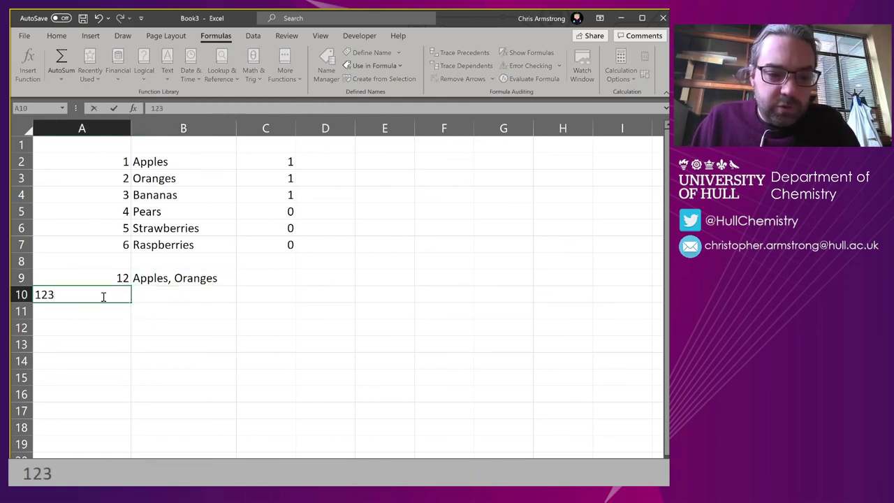
key(Return)
text(4)
key(Return)
text(56)
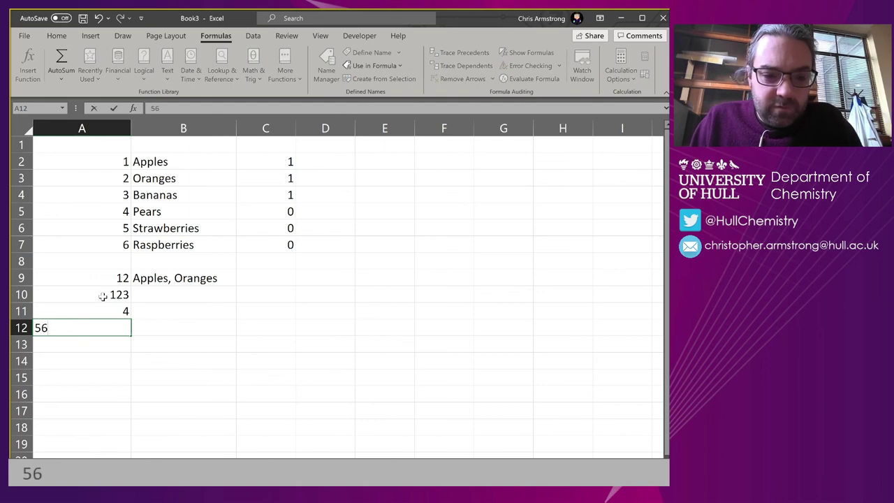
key(Return)
- Fill the TEXTJOIN formula from B9 down through B12 beside the new codes
key(Right)
key(Up)
key(Up)
key(Up)
key(ctrl+d)
key(Down)
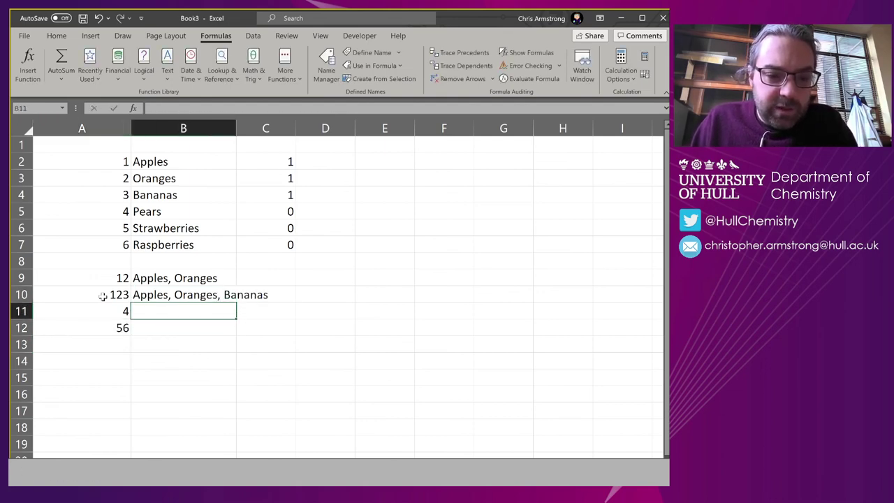
key(ctrl+d)
key(Down)
key(ctrl+d)
key(Down)
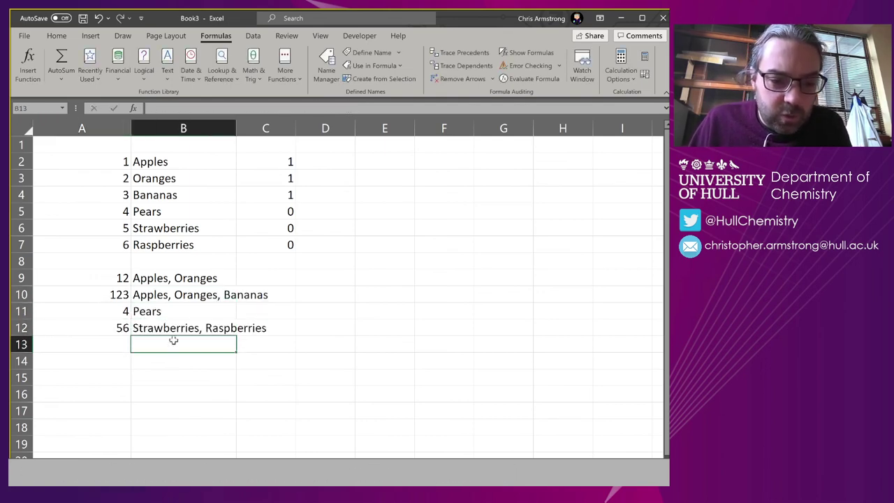
- Extend the code and formula columns to row 13, set A13's code to 16, and check the formula in B13
drag(90, 317, 235, 349)
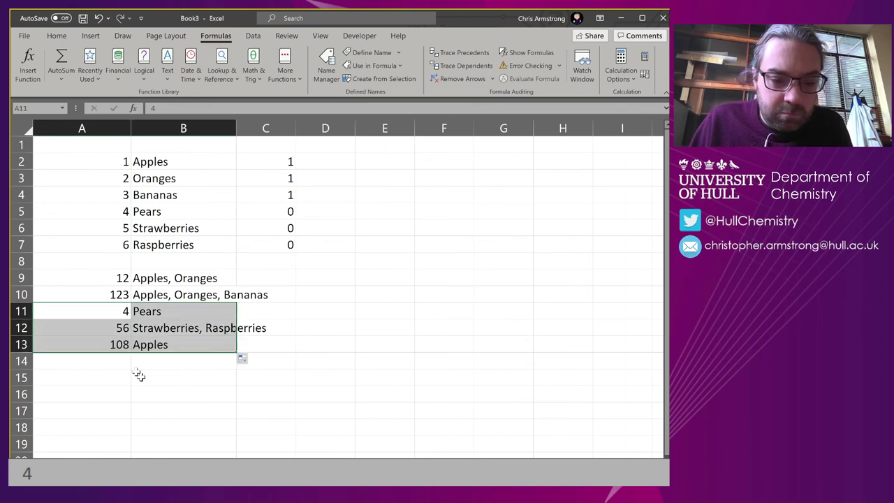
click(117, 344)
text(17)
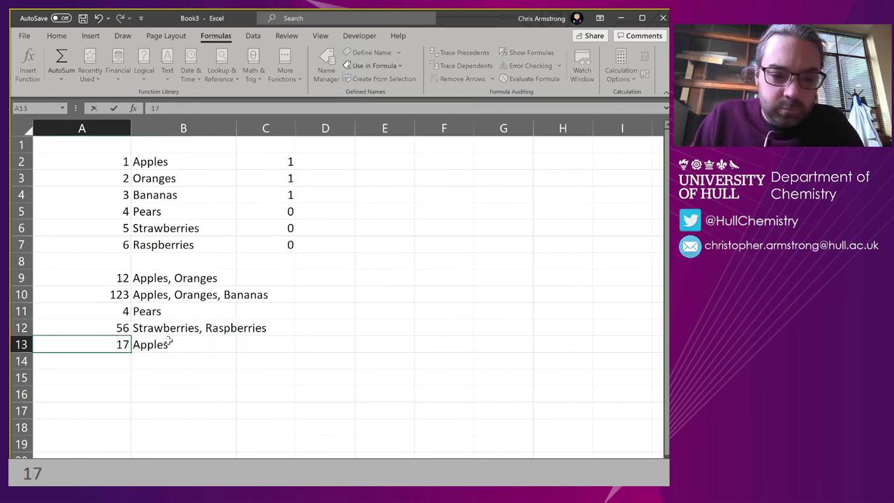
key(Return)
key(Up)
text(16)
key(Return)
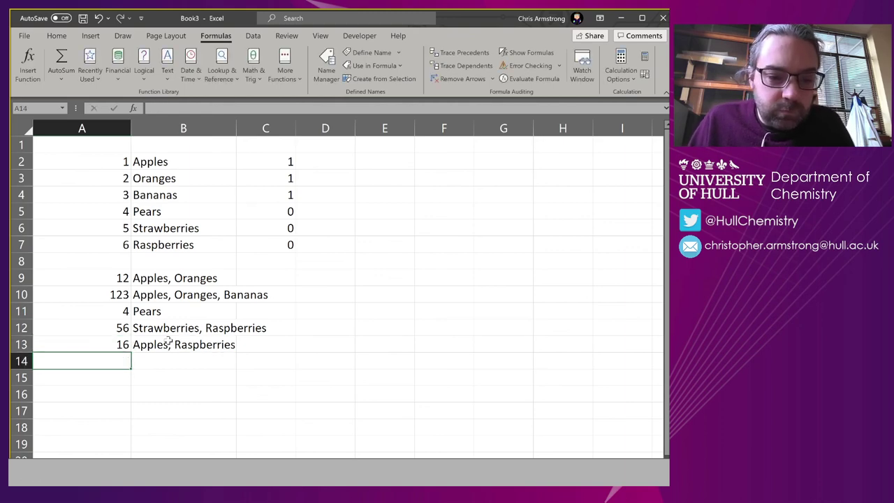
click(169, 343)
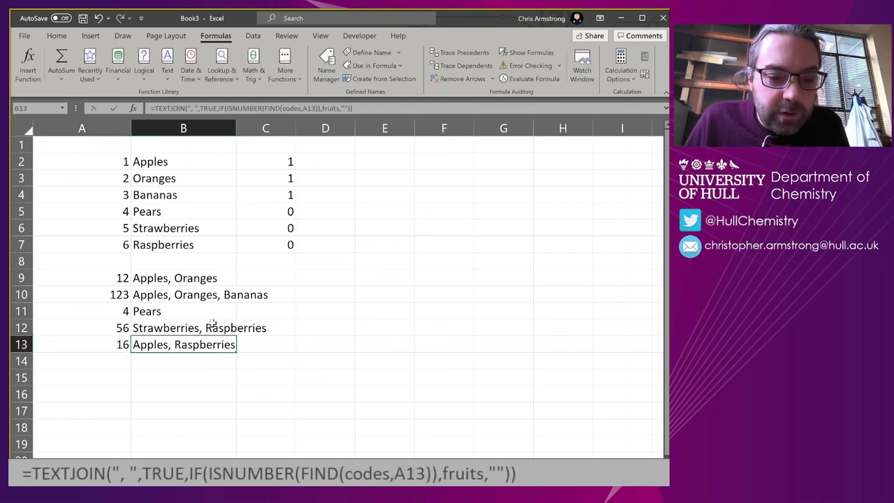
- Clear the unused 1 and 0 flags from column C beside the fruit list
drag(98, 279, 84, 345)
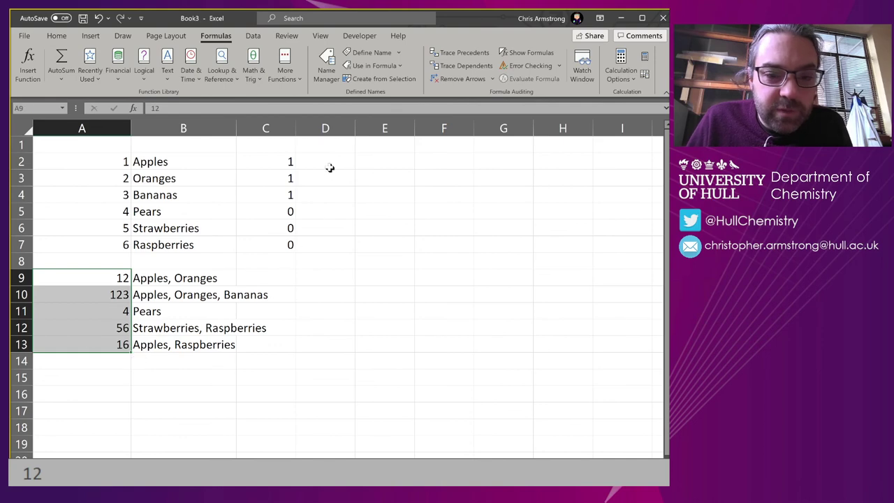
drag(265, 145, 272, 244)
key(Delete)
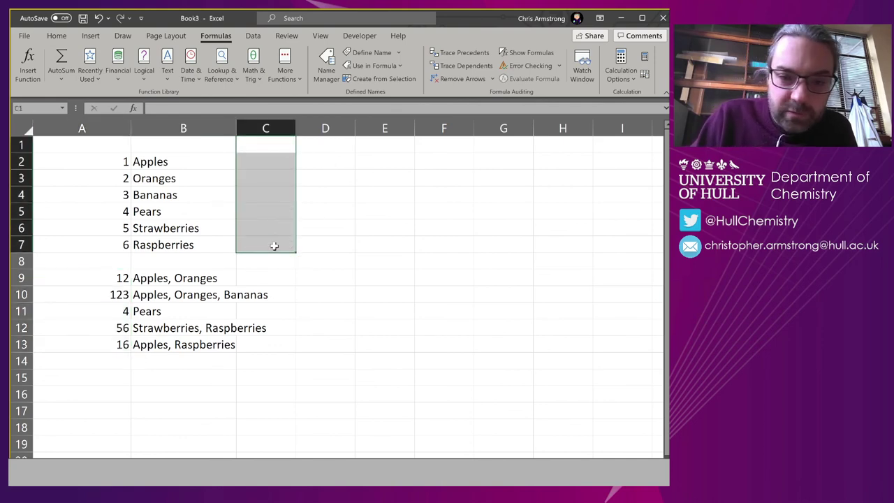
click(269, 173)
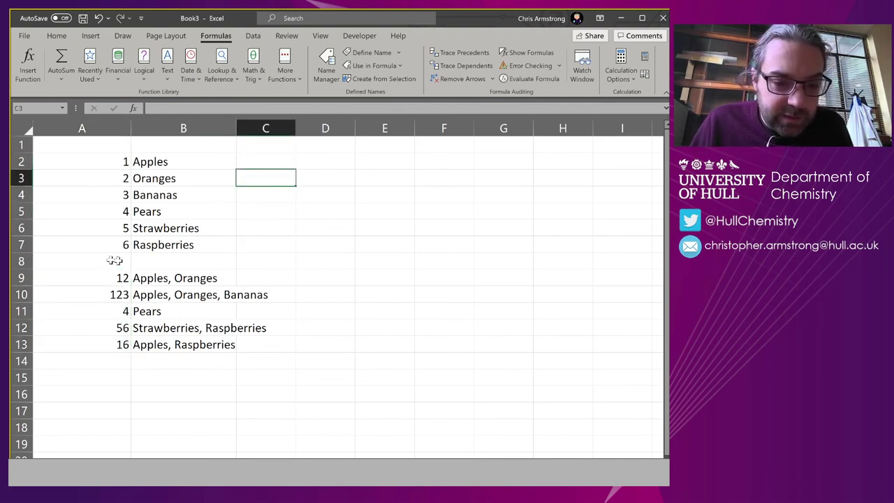
- Replace Apples with Melons in B2 and check the joined texts in B9:B13
click(95, 284)
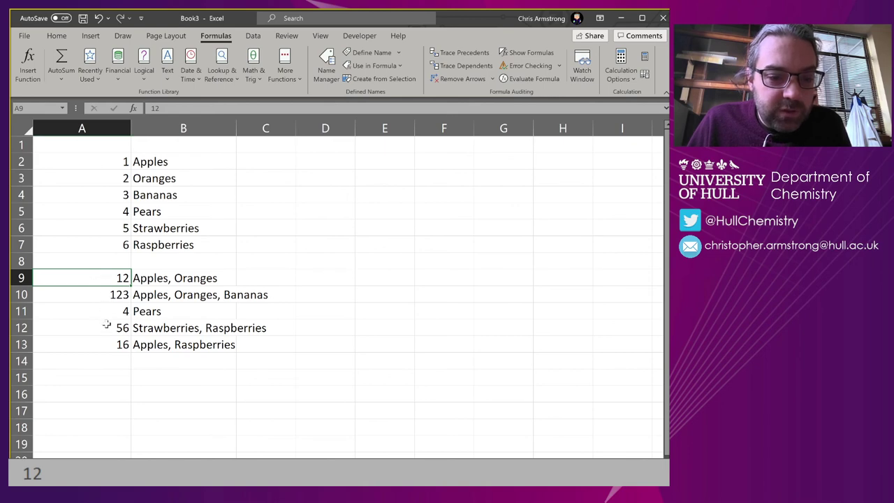
drag(178, 280, 242, 358)
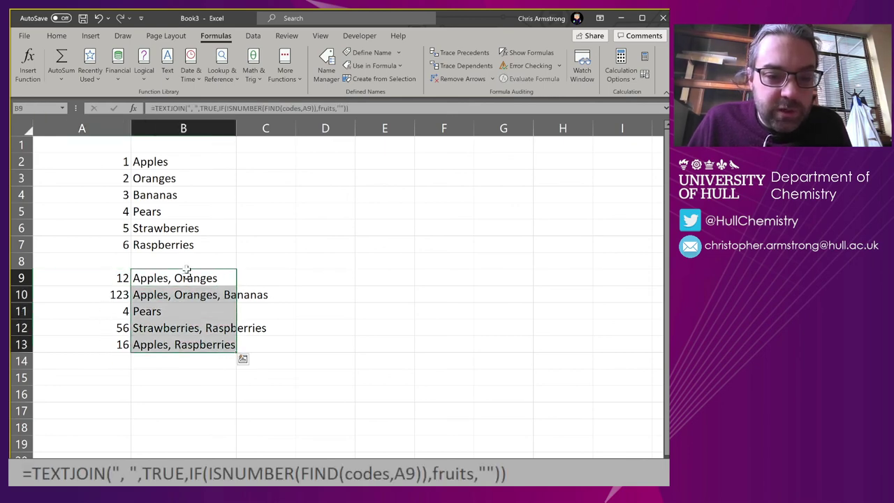
click(181, 162)
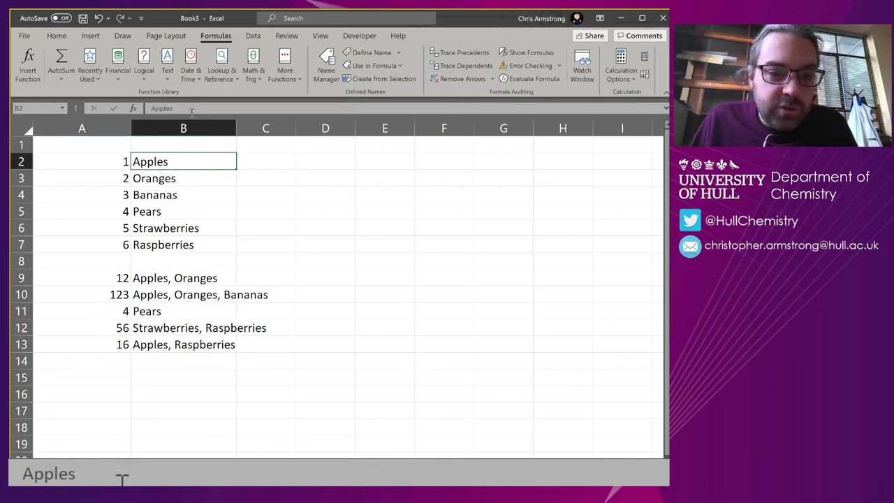
drag(150, 108, 228, 108)
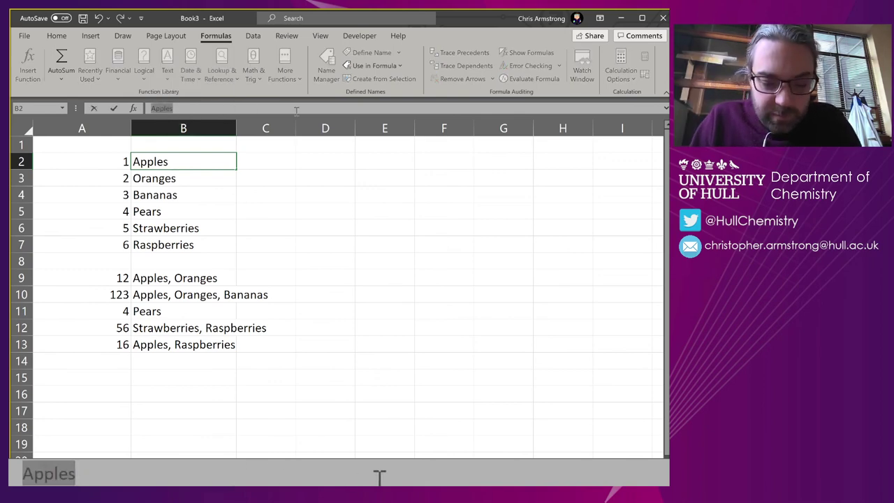
text(Melons)
key(Return)
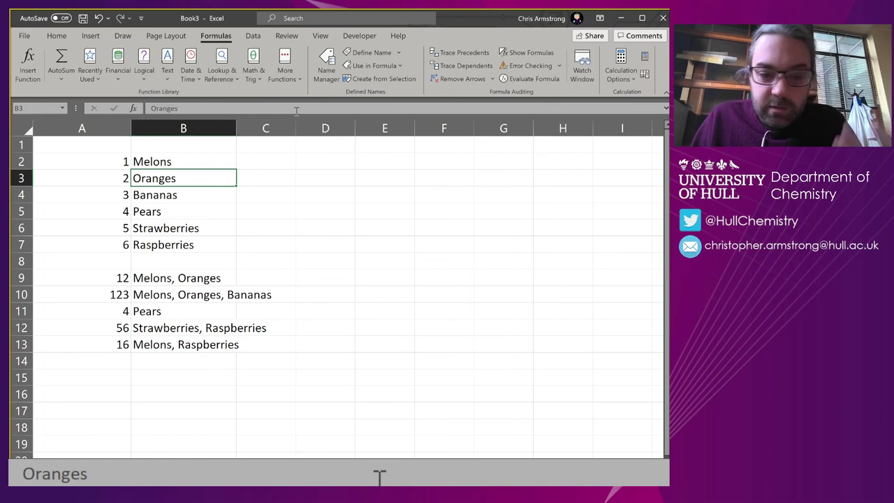
drag(139, 281, 183, 347)
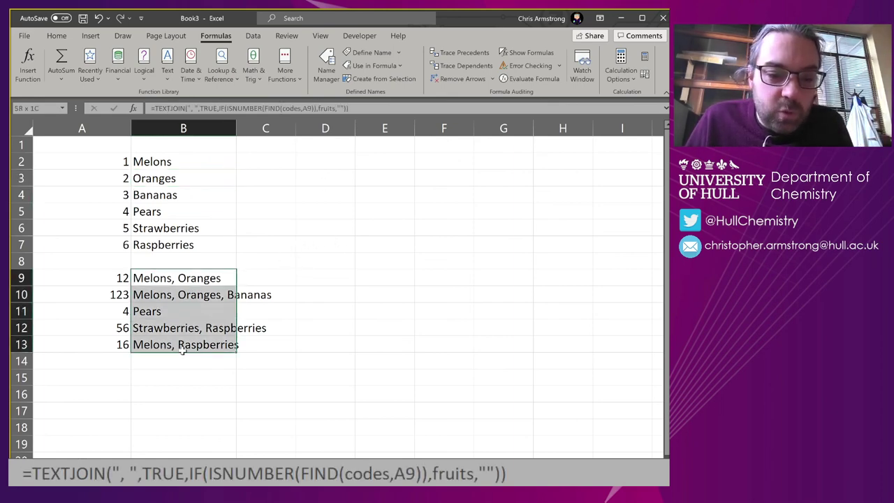
- Change the code in A9 to 245 so that its joined fruit text in B9 updates
click(187, 277)
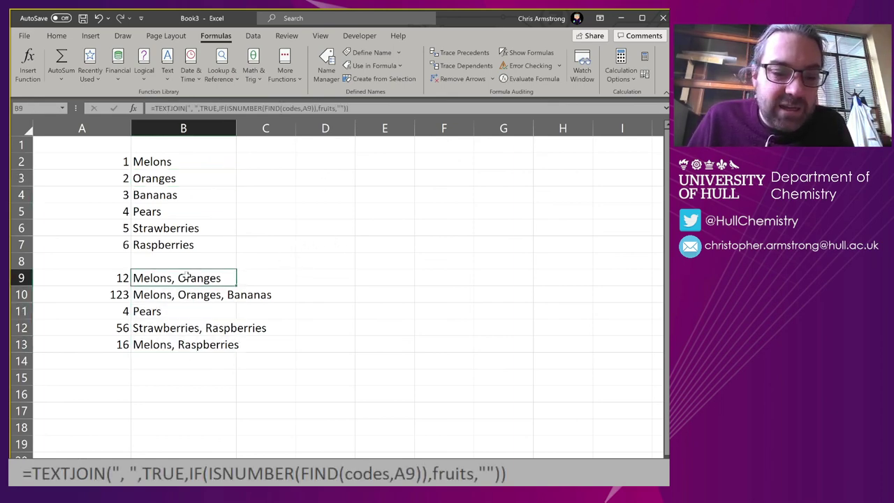
click(108, 275)
text(245)
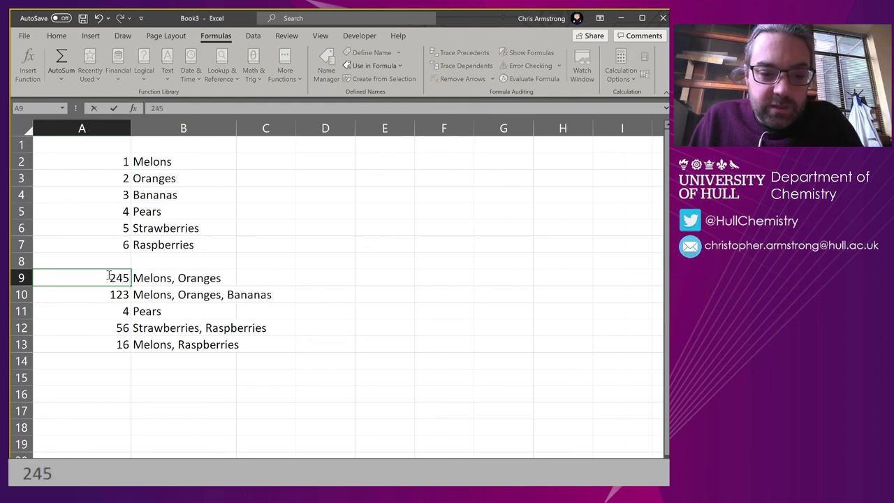
key(Return)
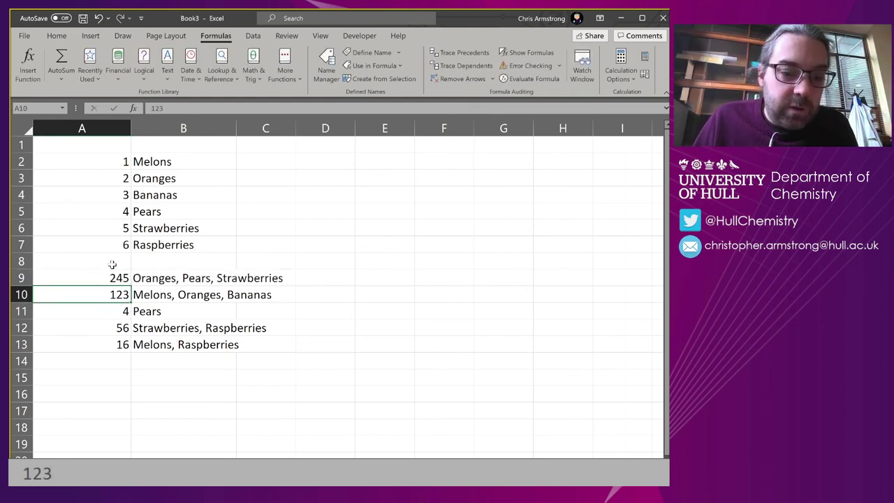
- Inspect the TEXTJOIN formula in B9 and its referenced code, fruit and lookup ranges, leaving it unchanged
click(161, 278)
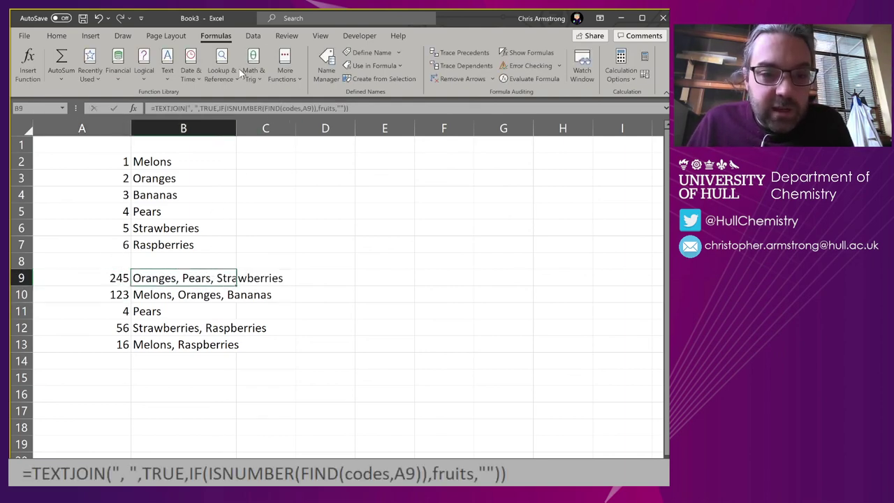
click(292, 109)
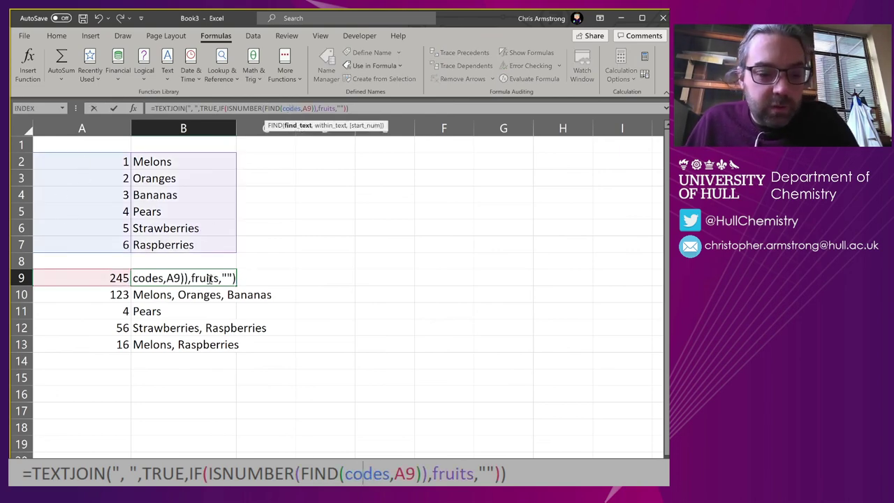
key(Escape)
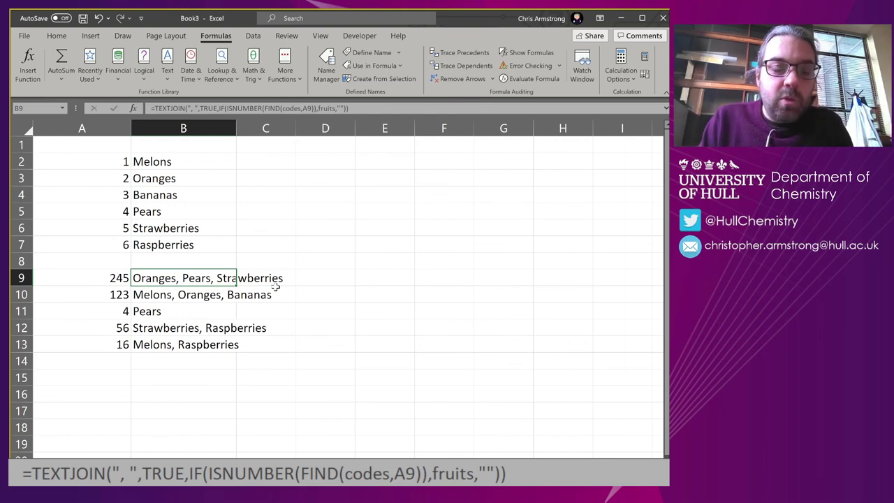